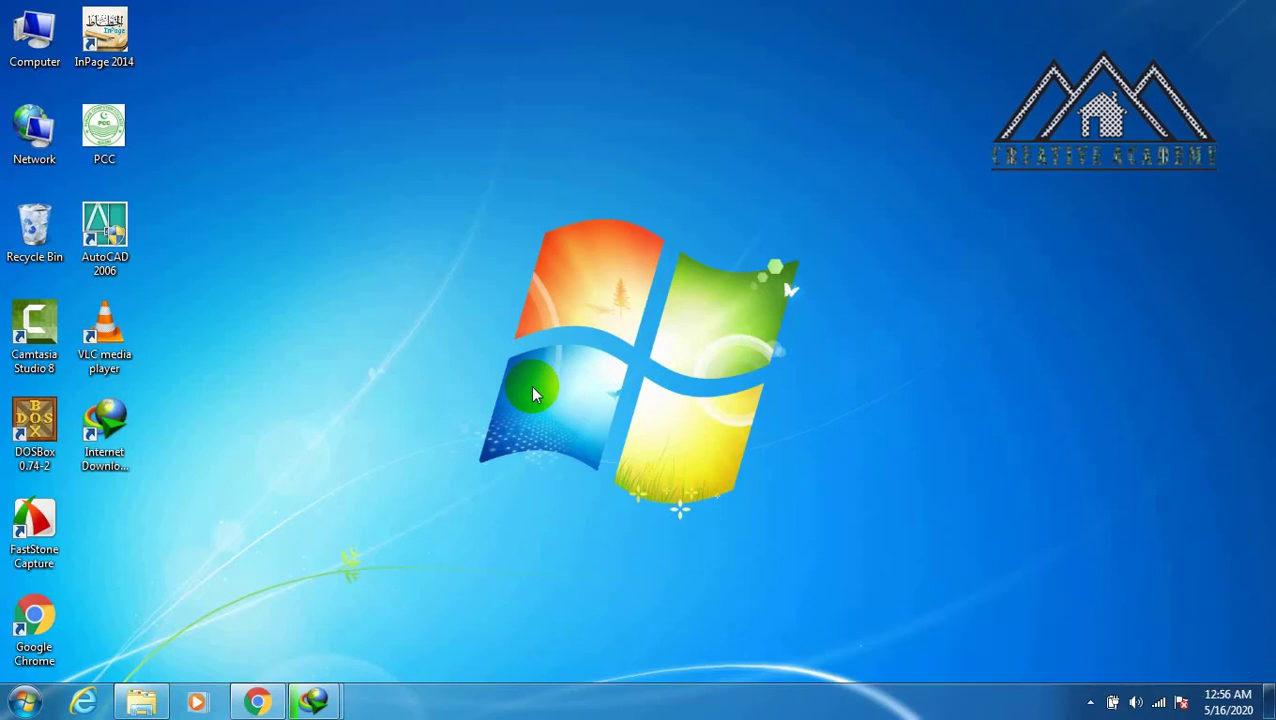
# Launch AutoCAD 2006 and let it run past the compatibility warning.
pyautogui.doubleClick(113, 258)
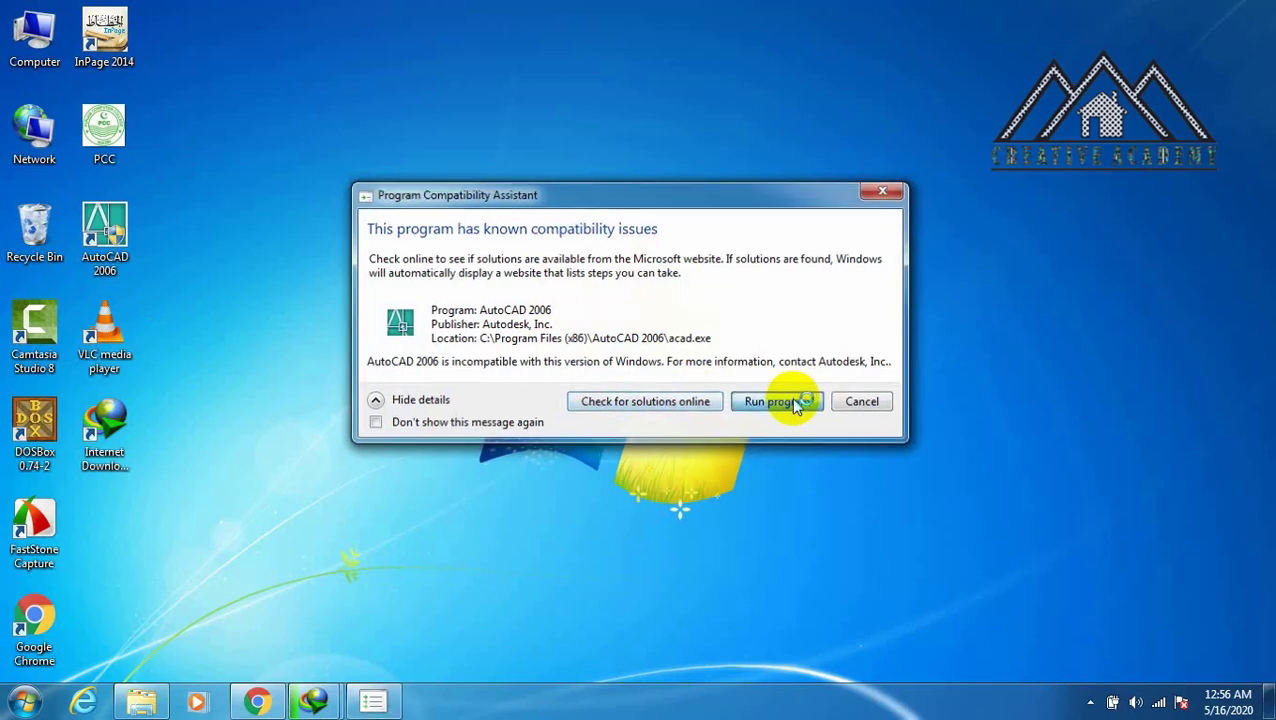
pyautogui.click(796, 402)
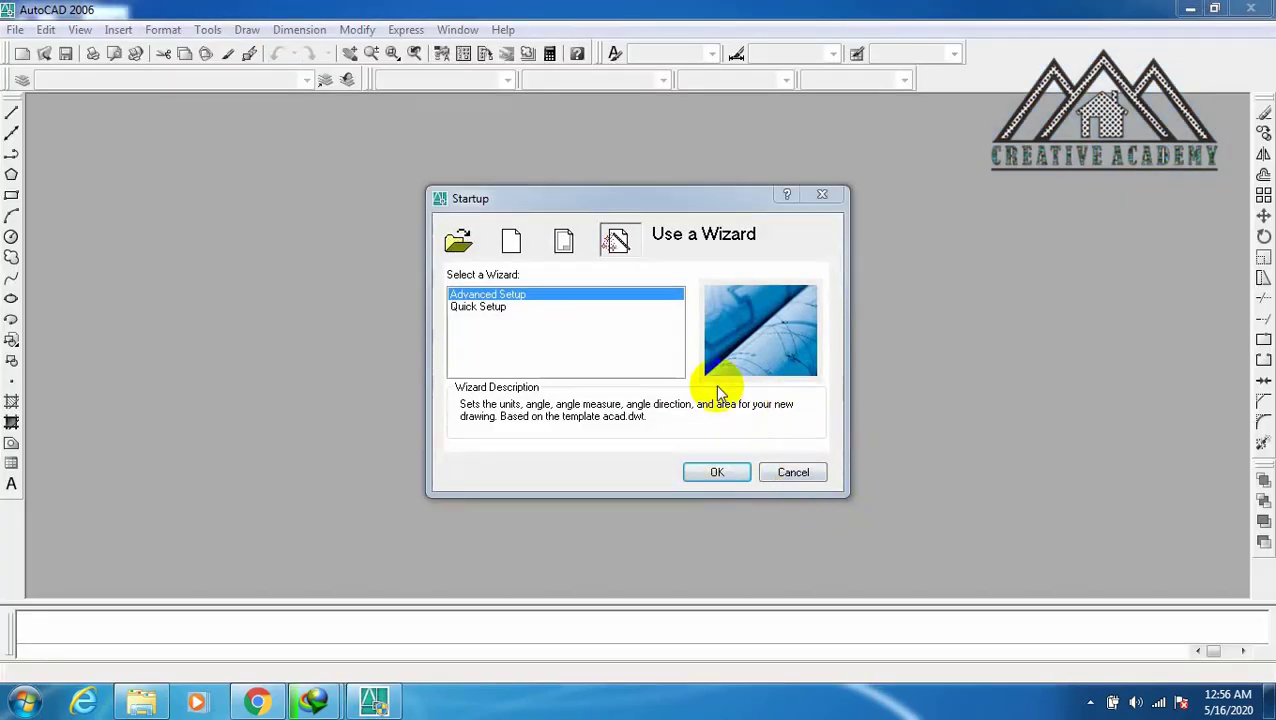
# Dismiss the Startup wizard and set drawing length units to Engineering with 0'-0" precision.
pyautogui.click(793, 473)
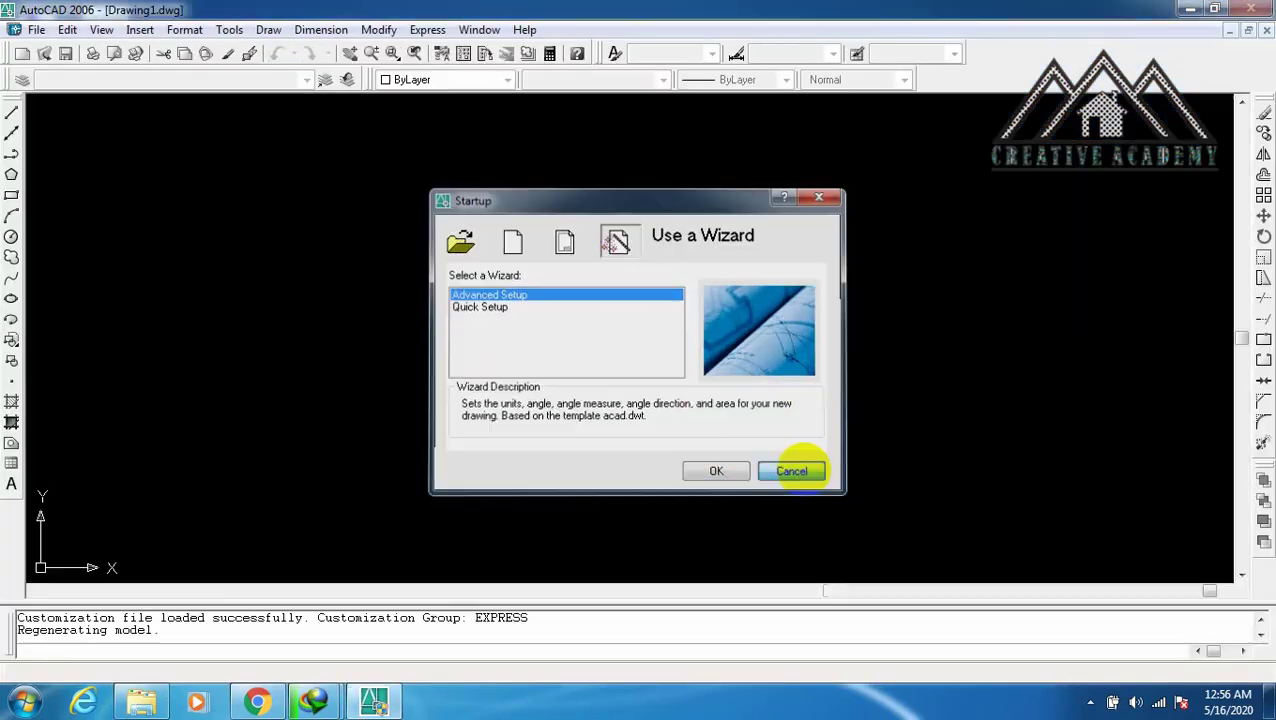
pyautogui.write('U')
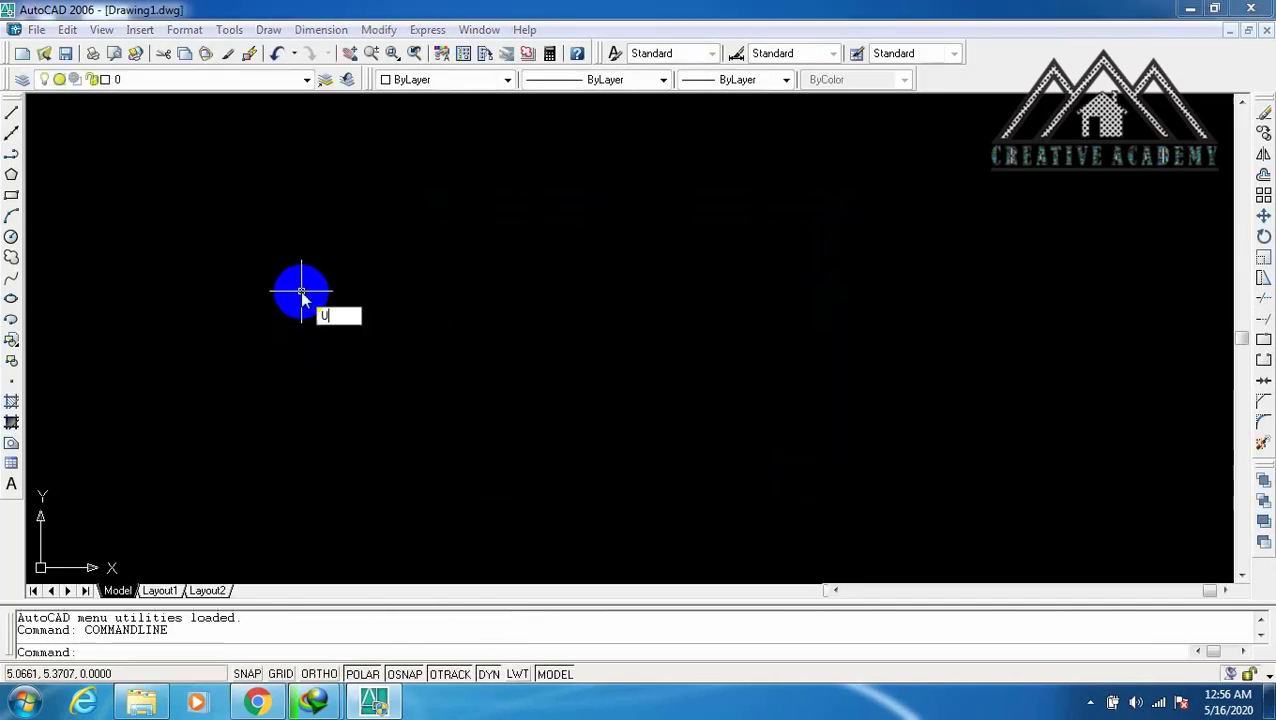
pyautogui.write('N')
pyautogui.press('Return')
pyautogui.click(575, 257)
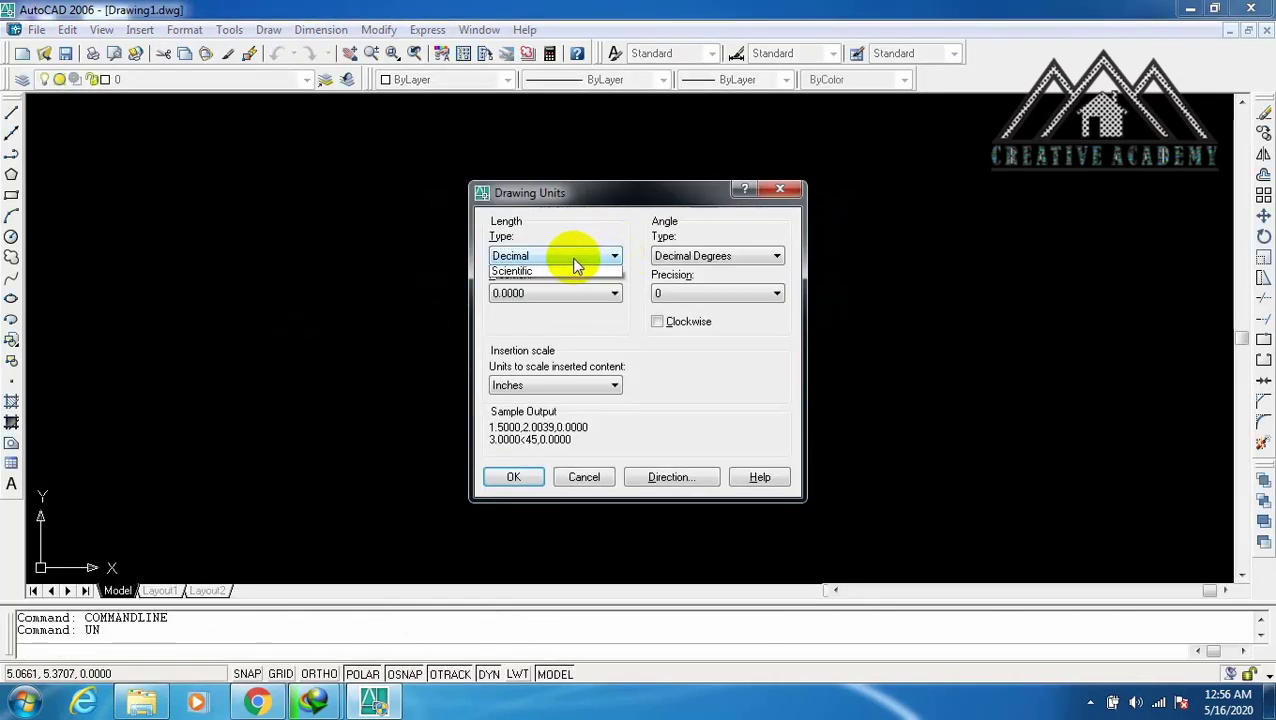
pyautogui.click(555, 297)
pyautogui.click(570, 293)
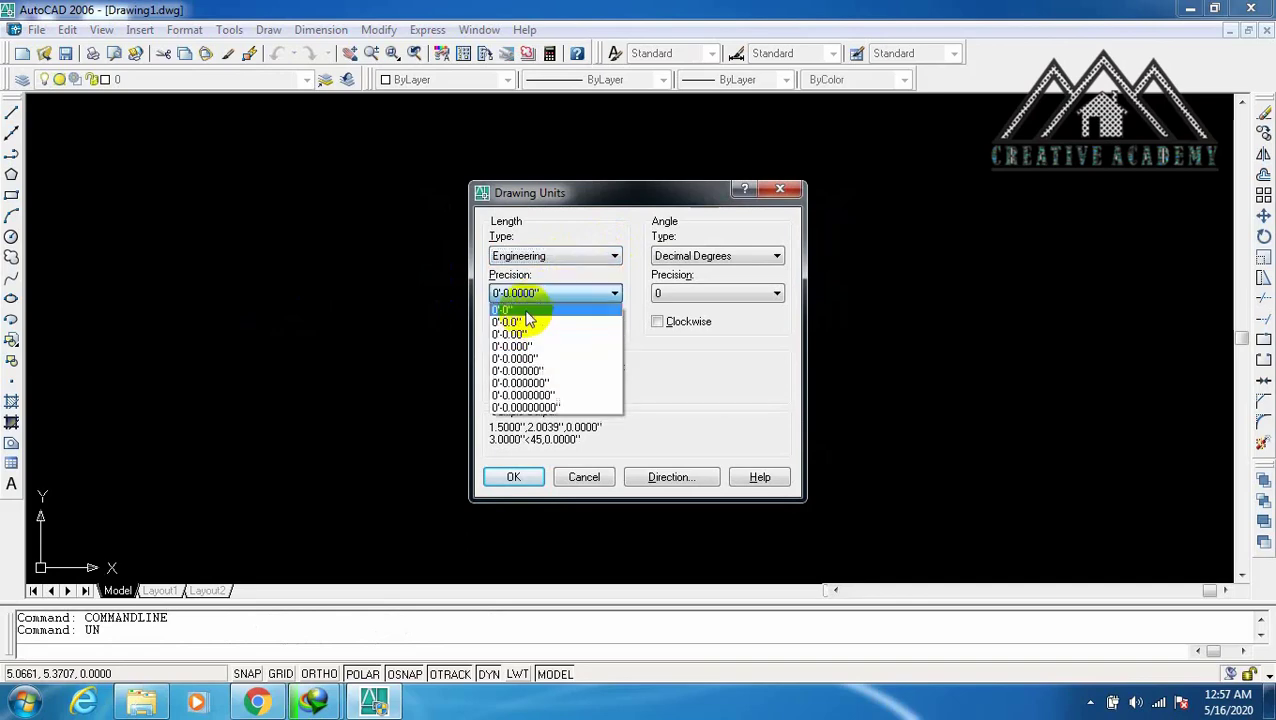
pyautogui.click(524, 307)
pyautogui.click(512, 478)
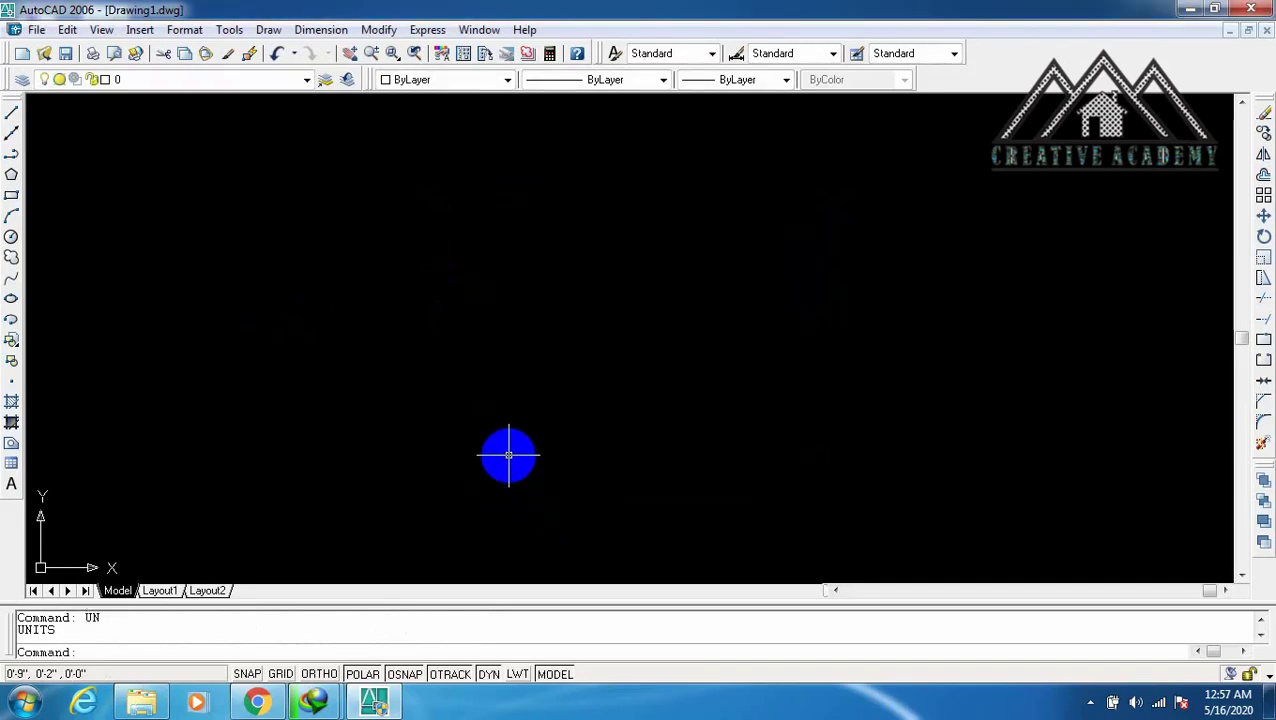
# Set the Standard dimension style's primary units to Engineering with 0'-0" precision, then close the manager.
pyautogui.write('D')
pyautogui.press('Return')
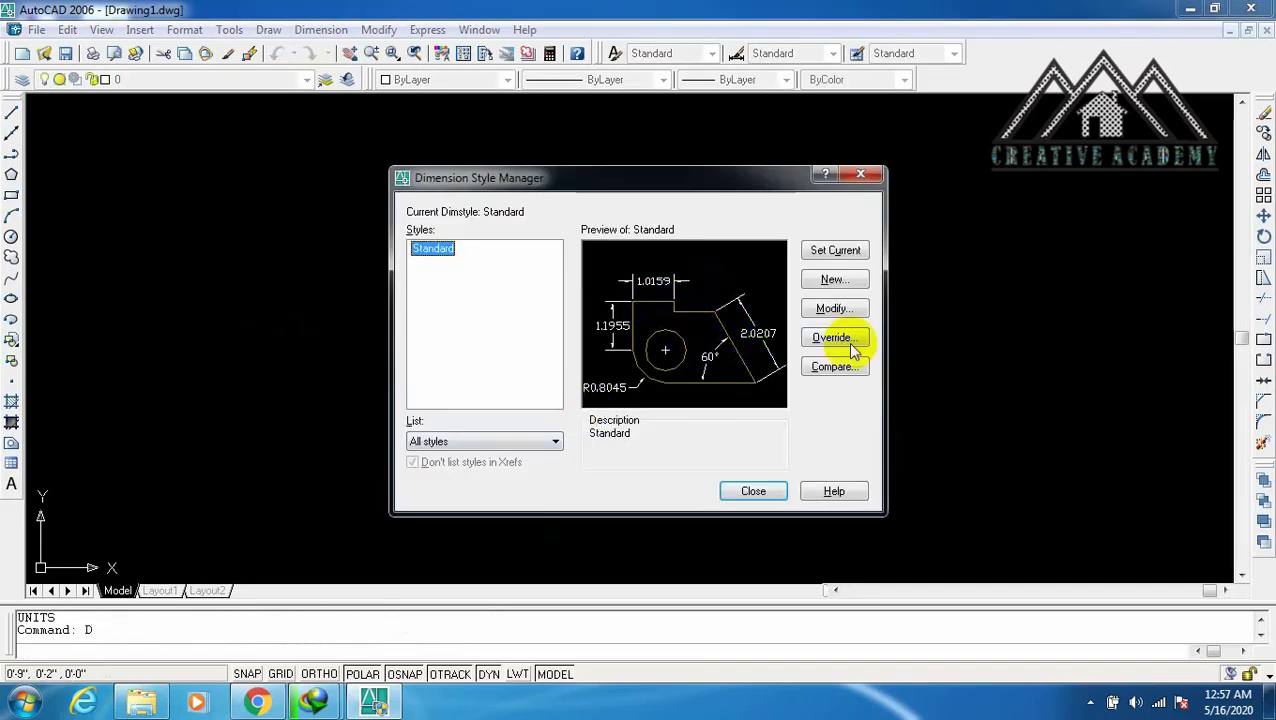
pyautogui.click(834, 308)
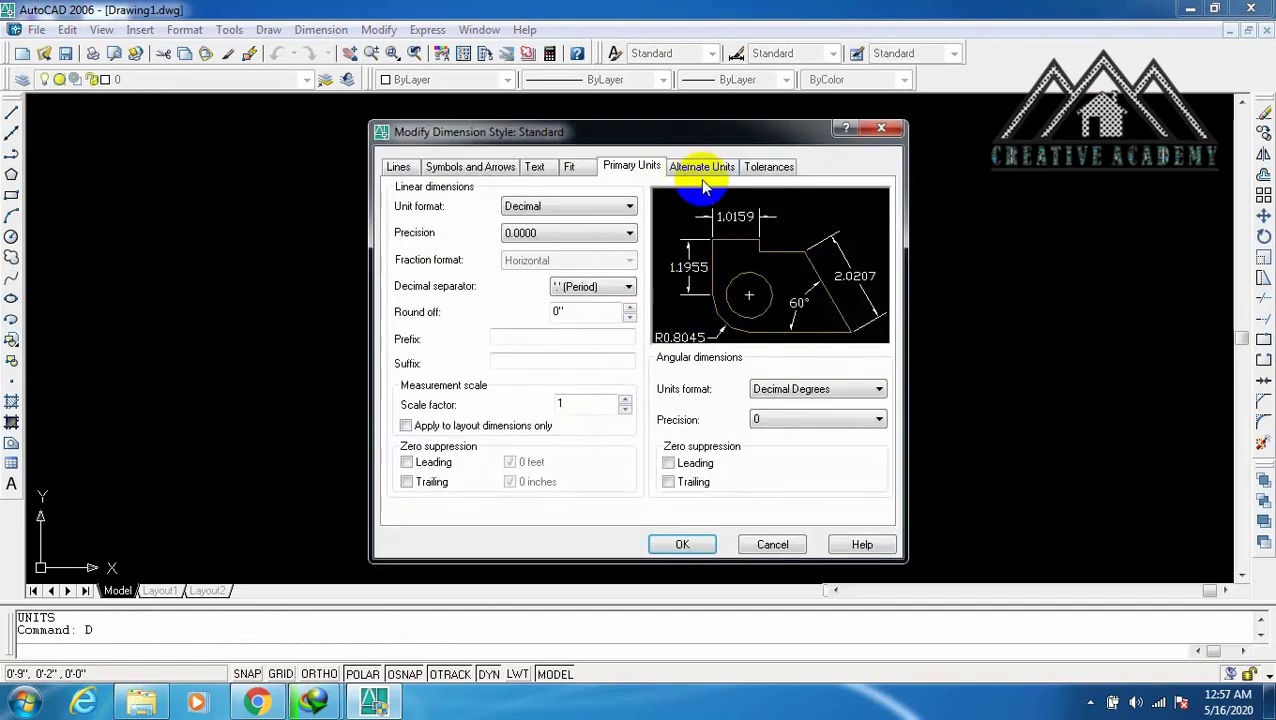
pyautogui.click(585, 210)
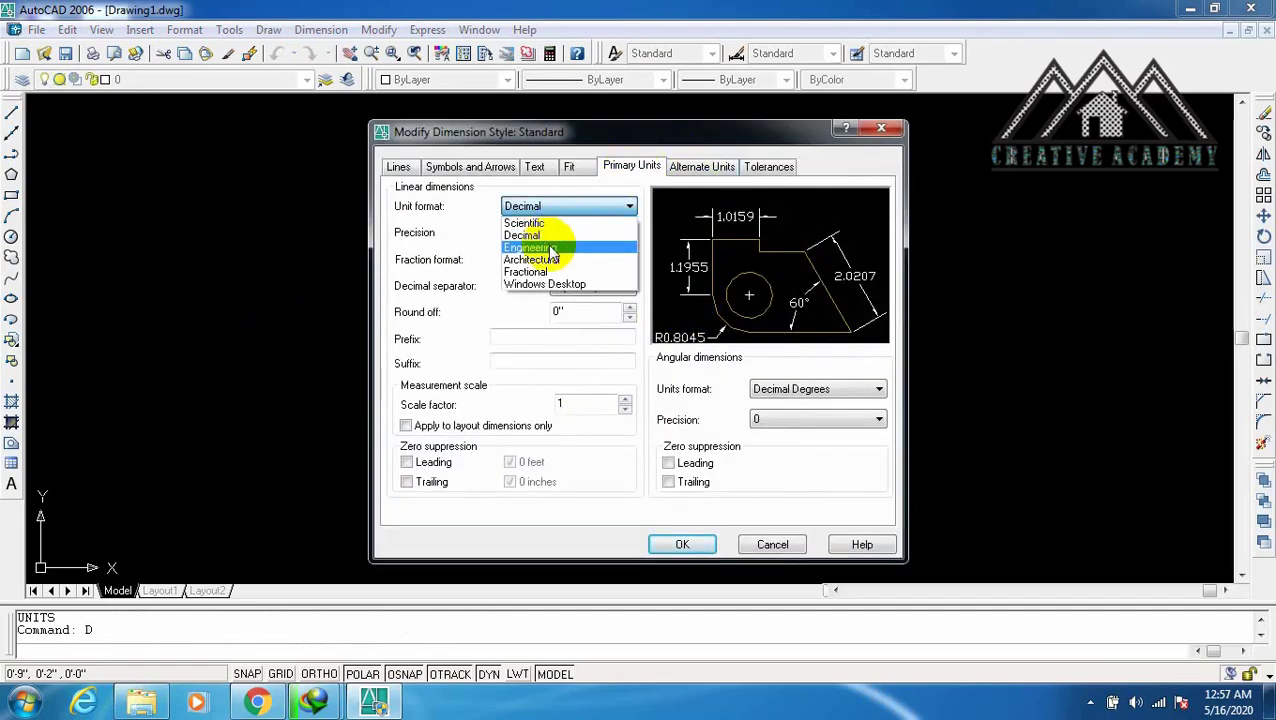
pyautogui.click(550, 243)
pyautogui.click(545, 233)
pyautogui.click(545, 249)
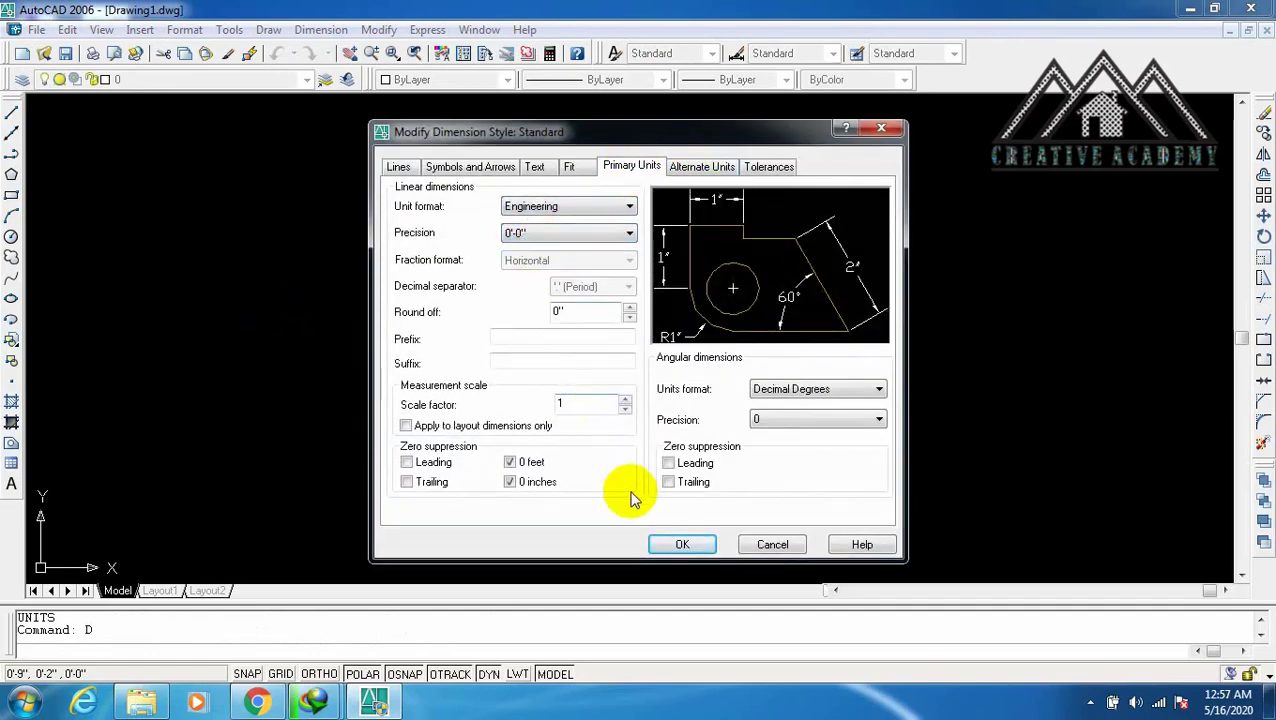
pyautogui.click(672, 544)
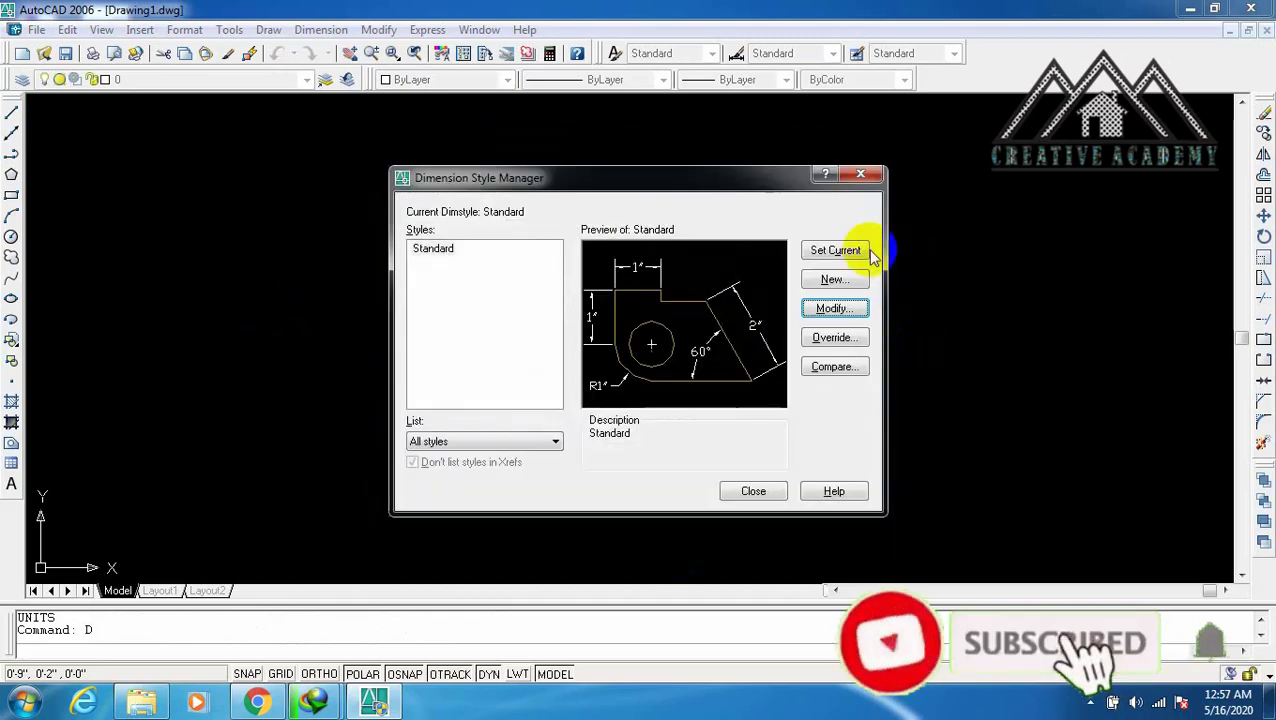
pyautogui.click(753, 491)
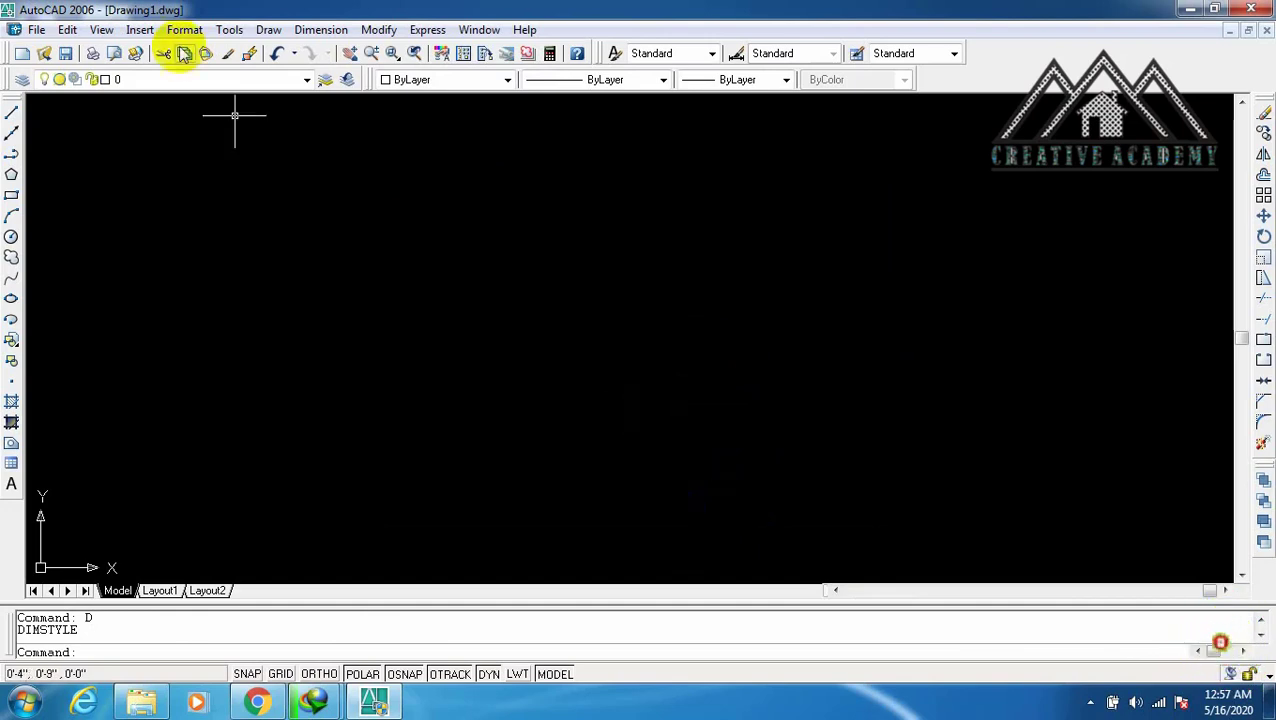
# Browse the Draw menu and start the Polygon command.
pyautogui.click(268, 30)
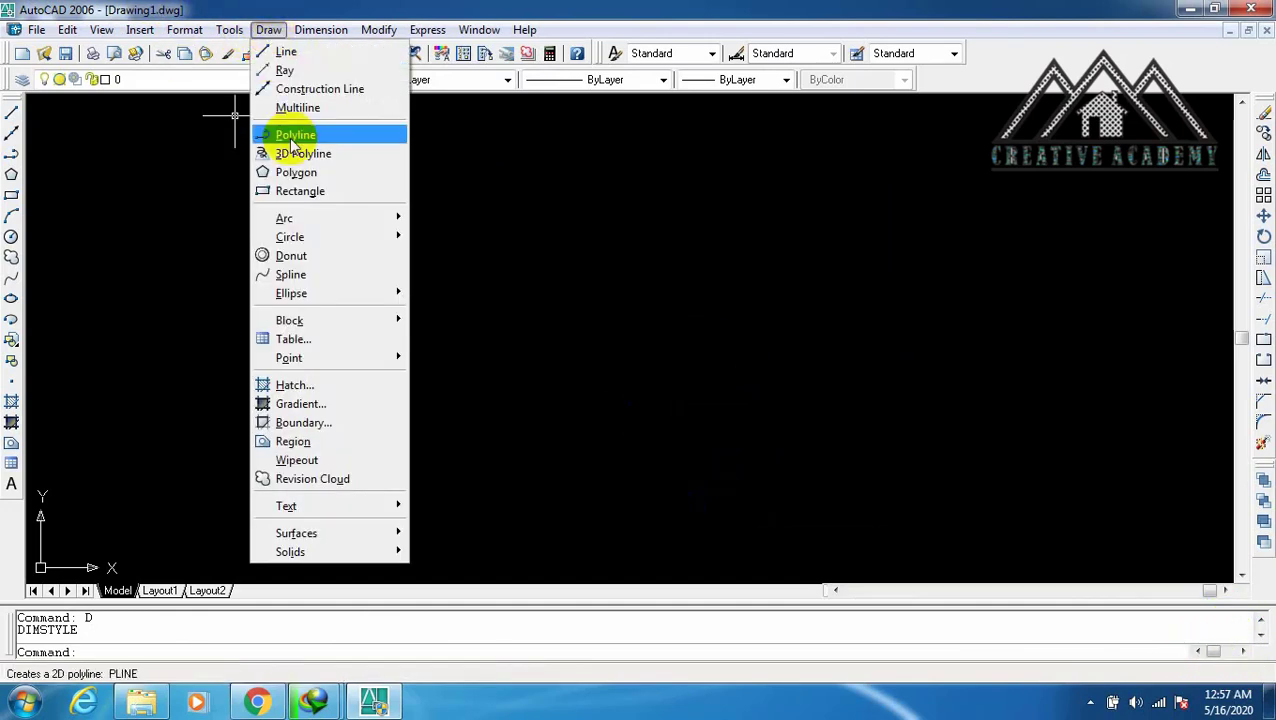
pyautogui.click(105, 234)
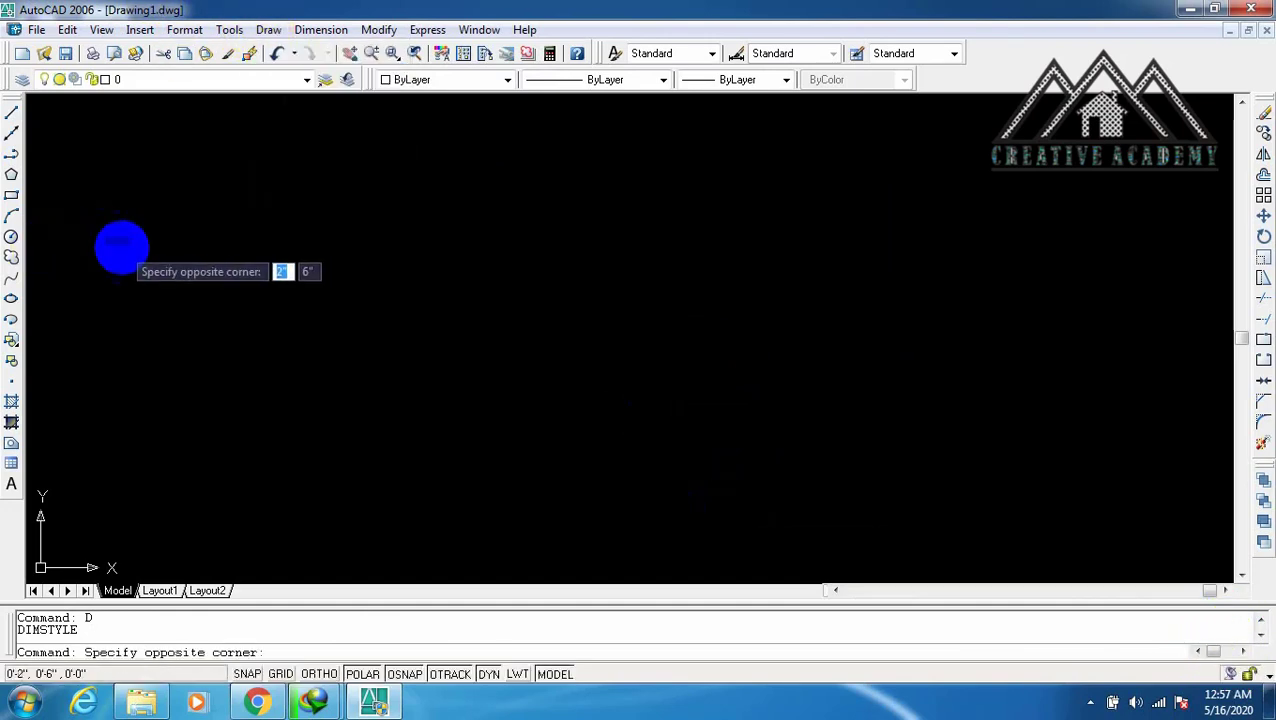
pyautogui.click(28, 183)
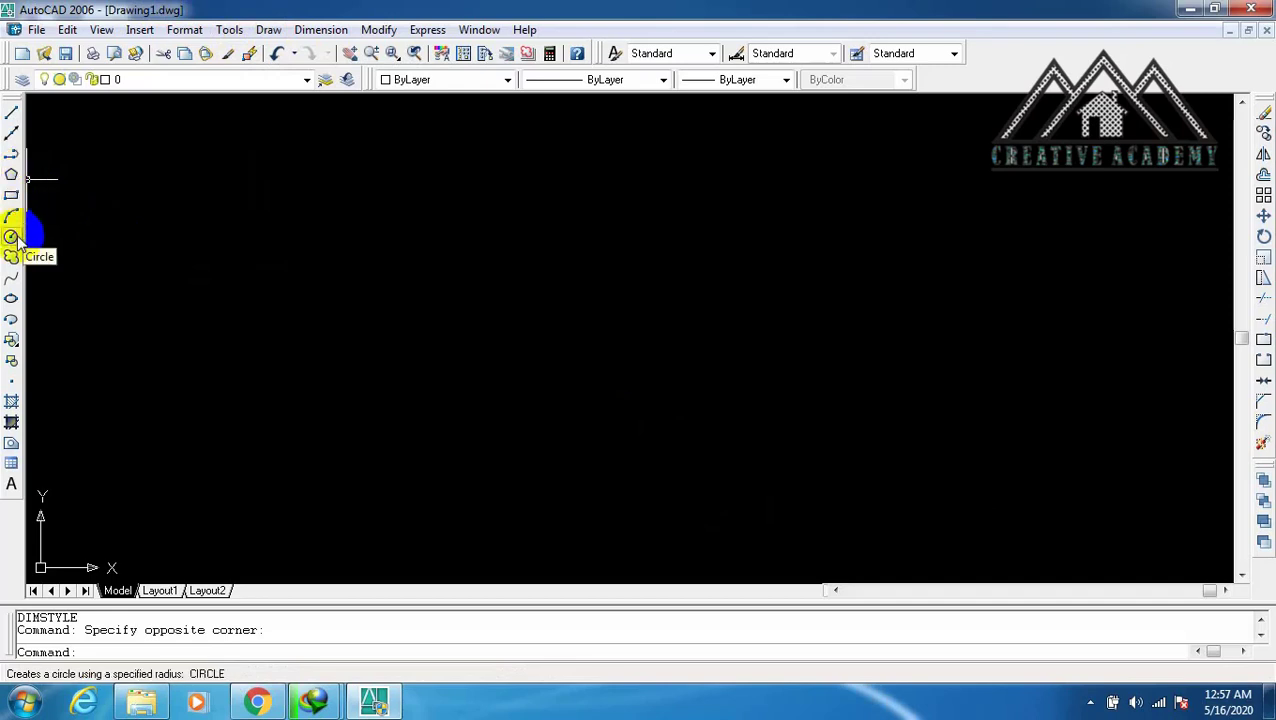
pyautogui.click(268, 29)
pyautogui.moveTo(290, 237)
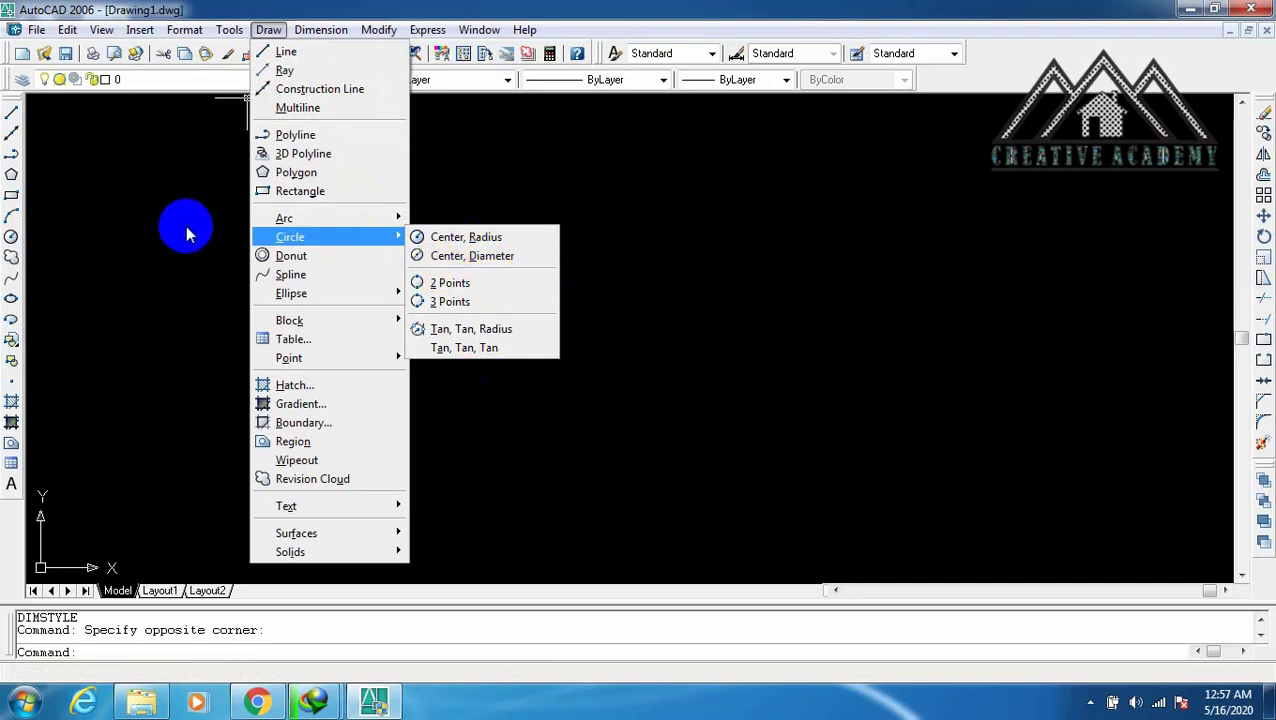
pyautogui.click(60, 165)
pyautogui.click(36, 188)
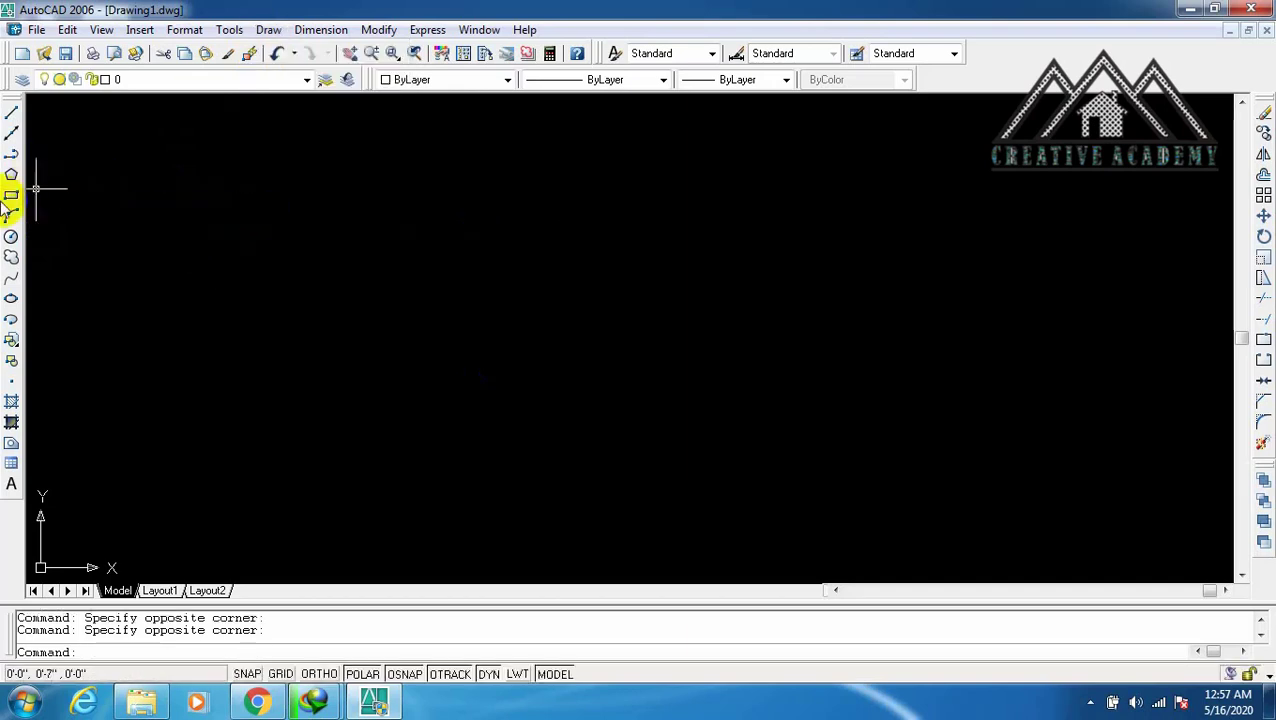
pyautogui.click(11, 174)
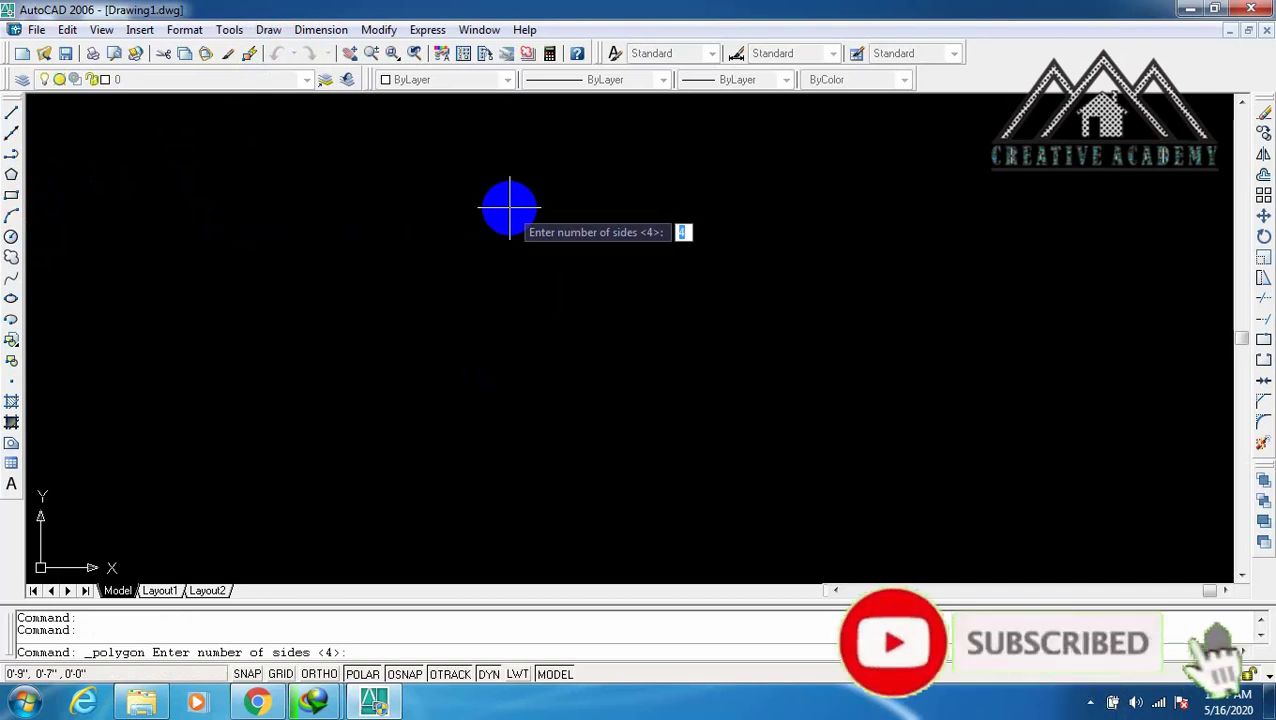
pyautogui.press('Escape')
pyautogui.write('POL')
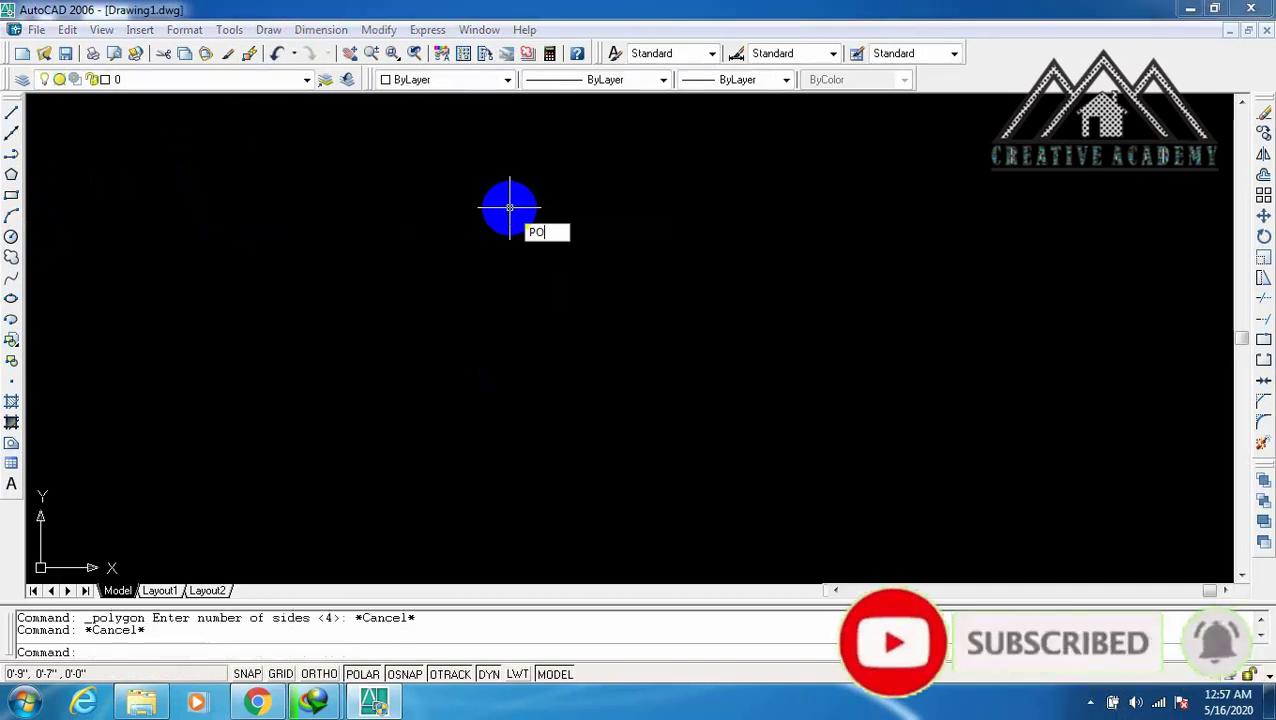
pyautogui.press('Return')
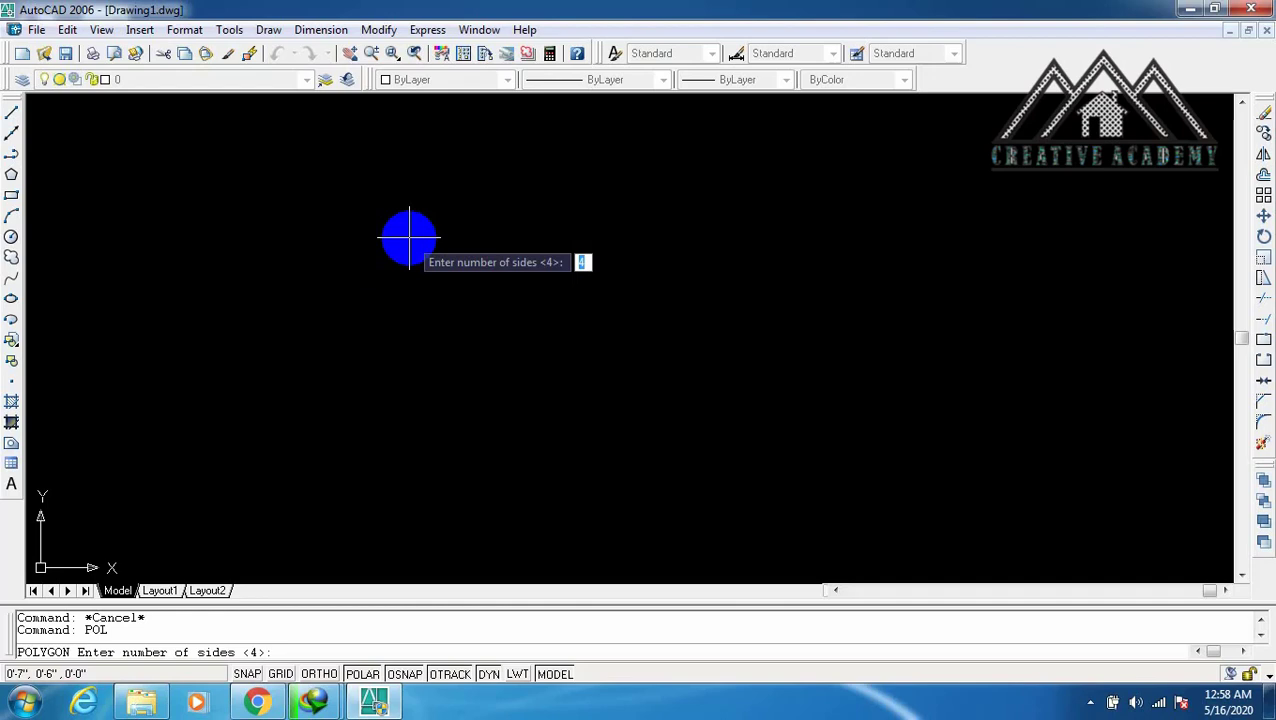
pyautogui.write('6')
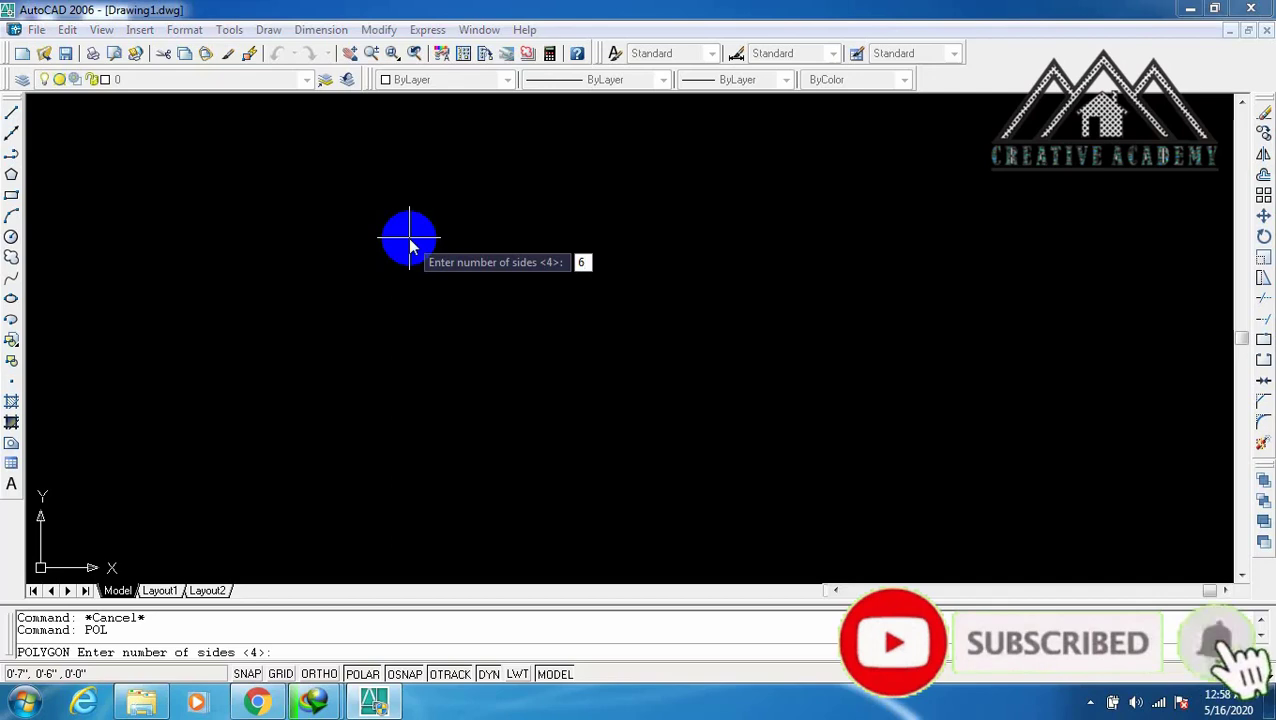
pyautogui.press('Return')
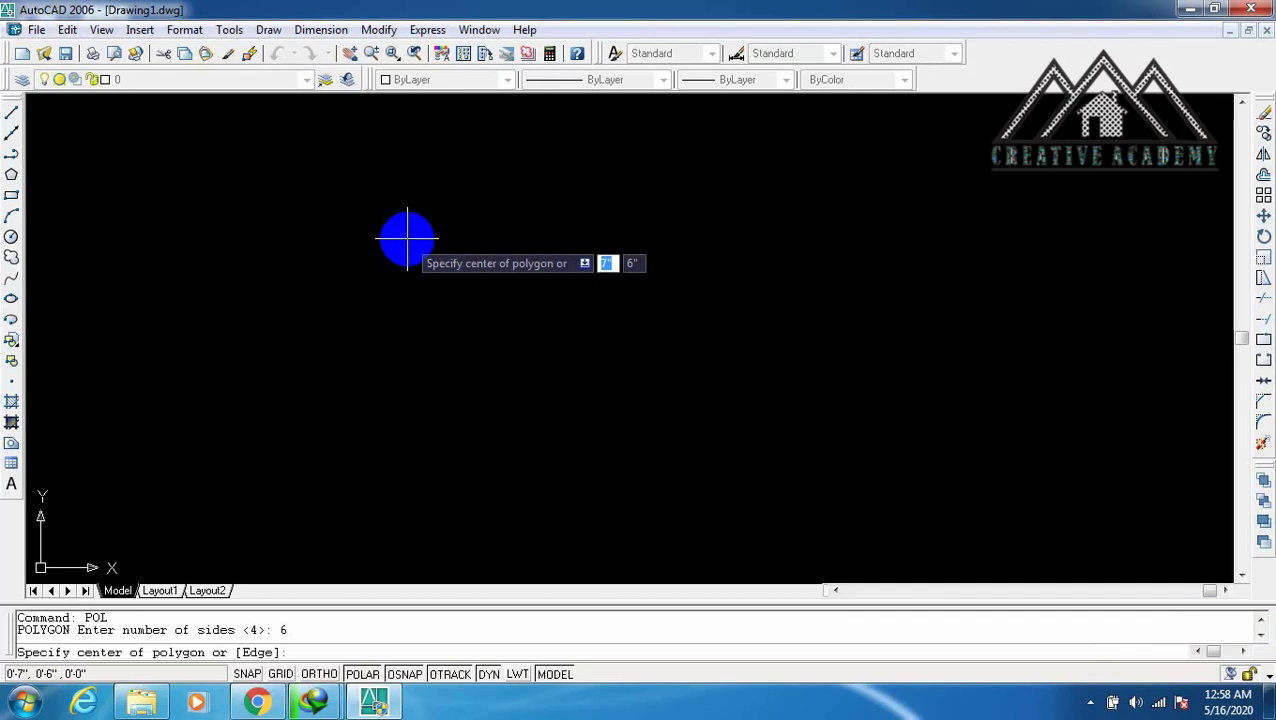
pyautogui.click(397, 237)
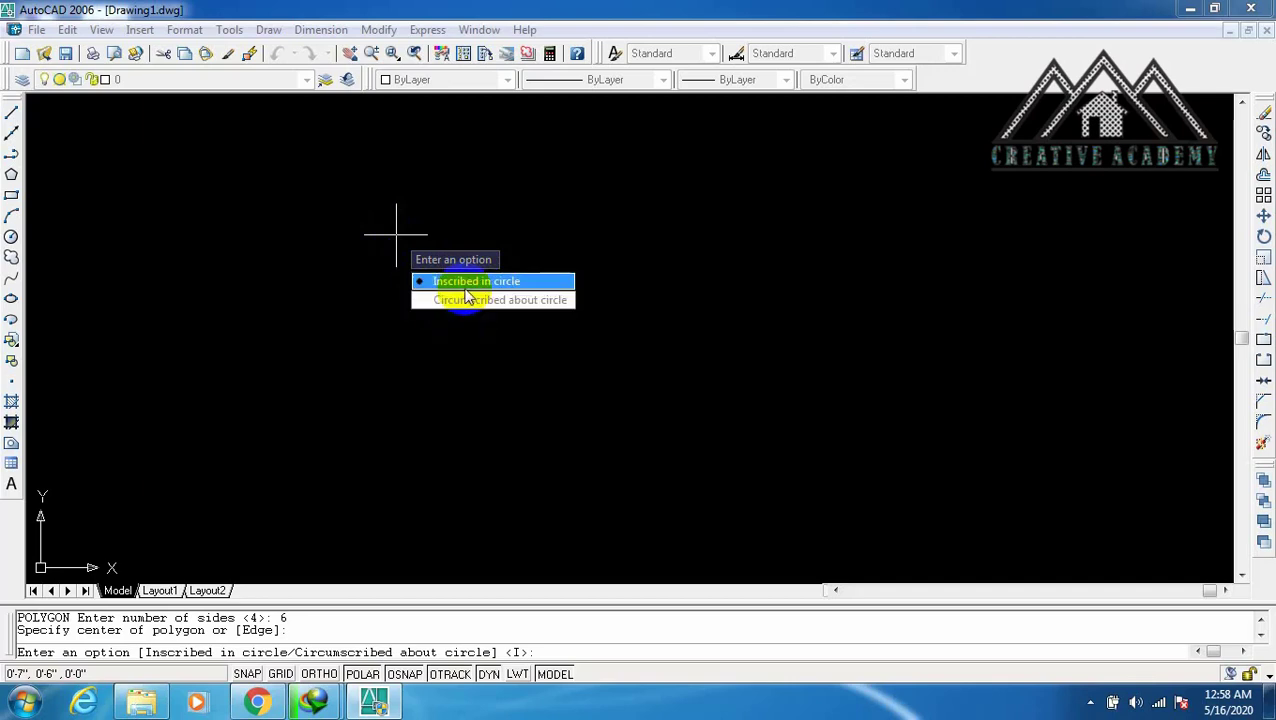
pyautogui.click(466, 299)
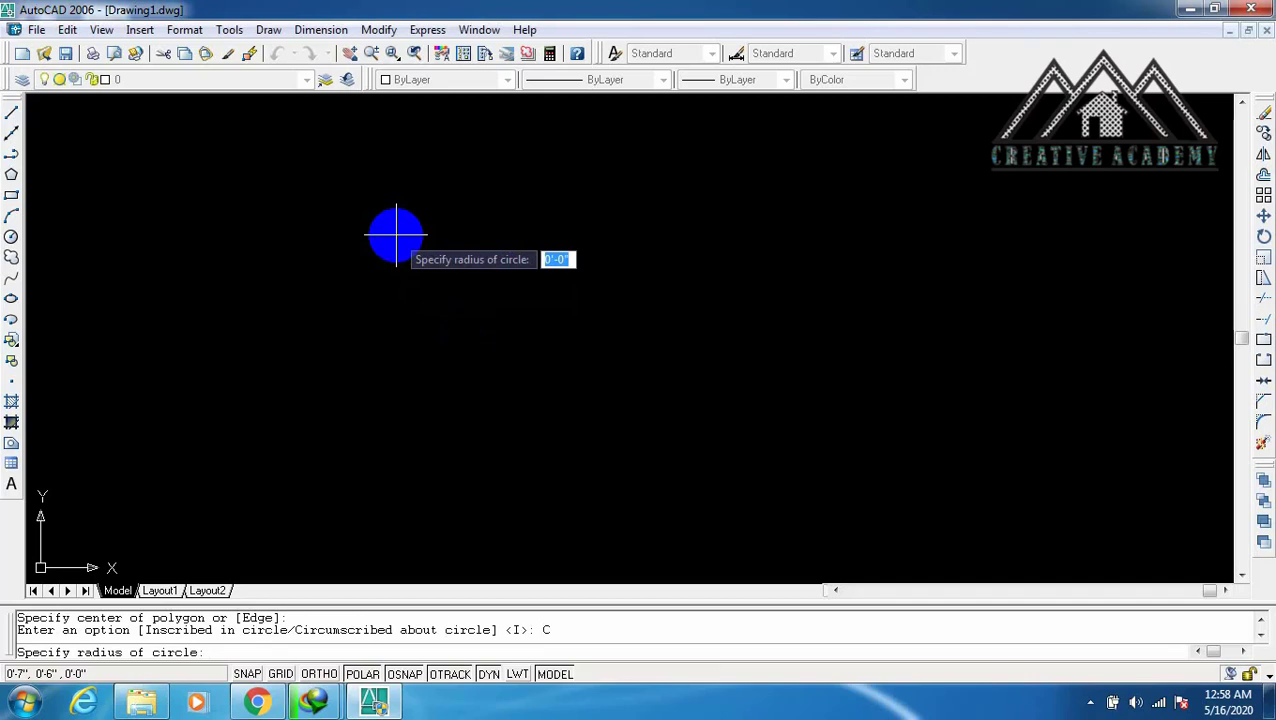
pyautogui.press('Escape')
pyautogui.press('Escape')
pyautogui.press('Escape')
pyautogui.click(268, 29)
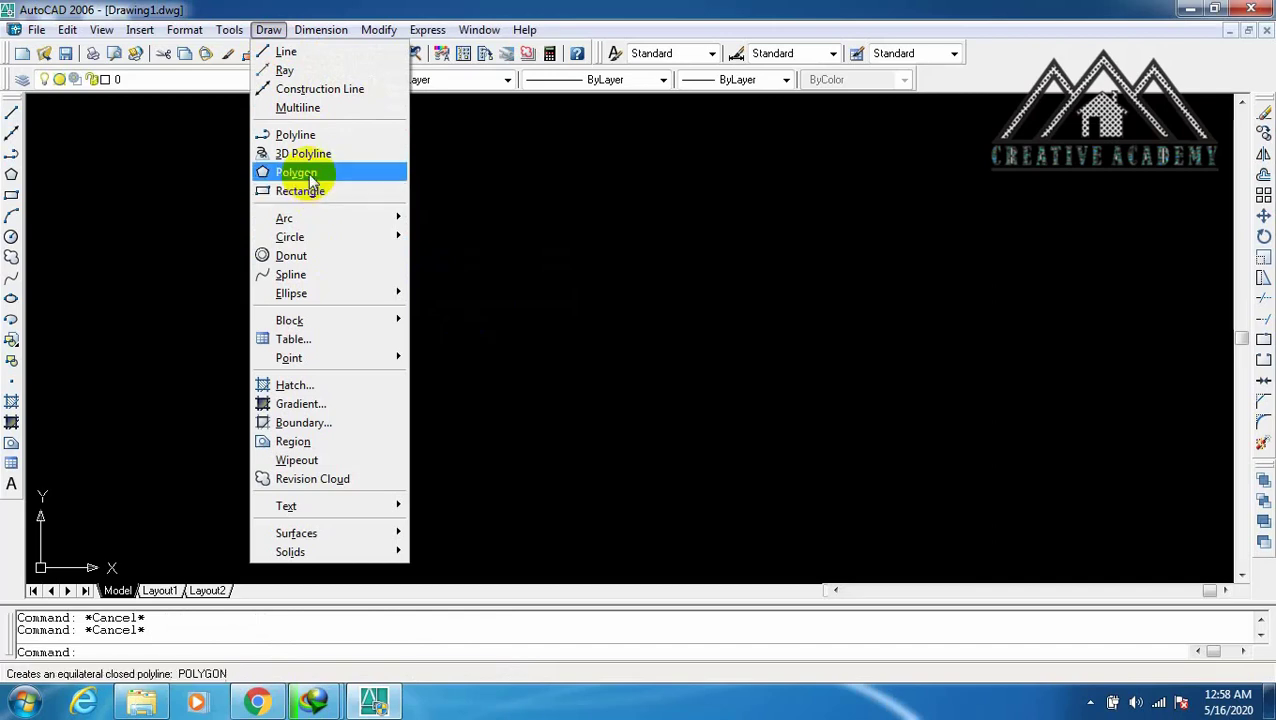
# Draw a six-sided polygon inscribed in a circle of radius 4.
pyautogui.click(312, 181)
pyautogui.press('Return')
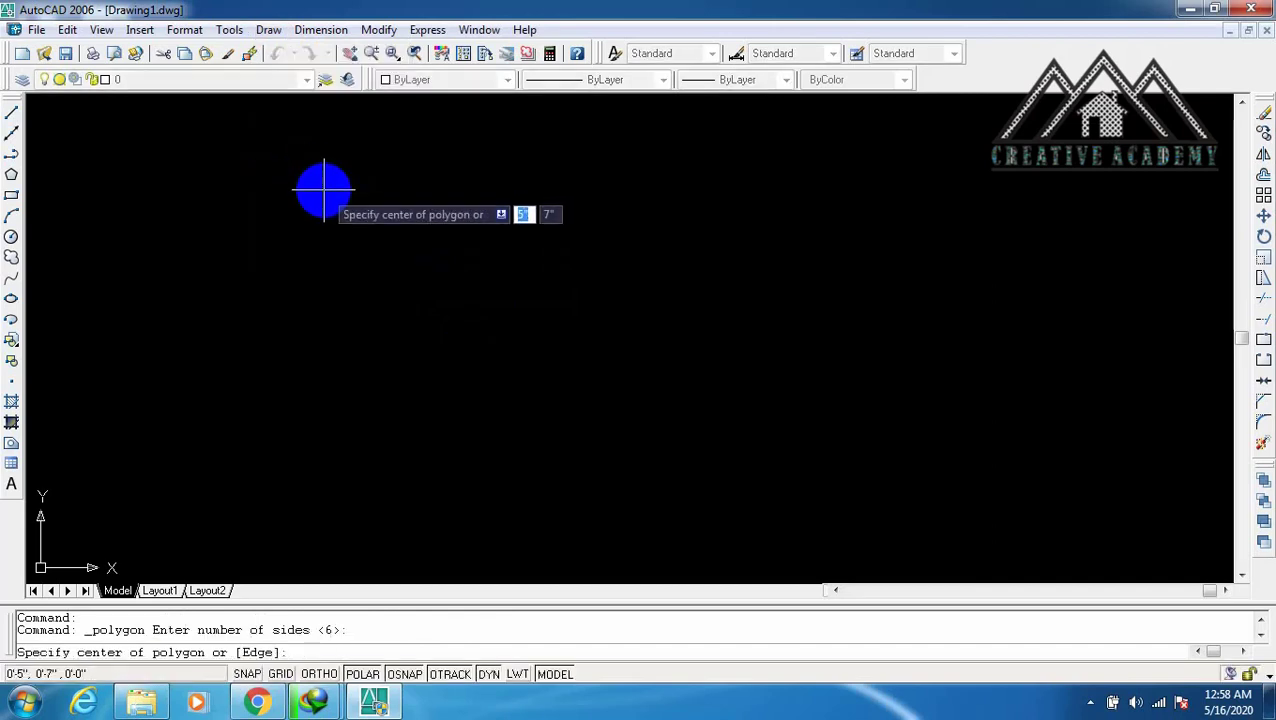
pyautogui.click(330, 202)
pyautogui.click(366, 249)
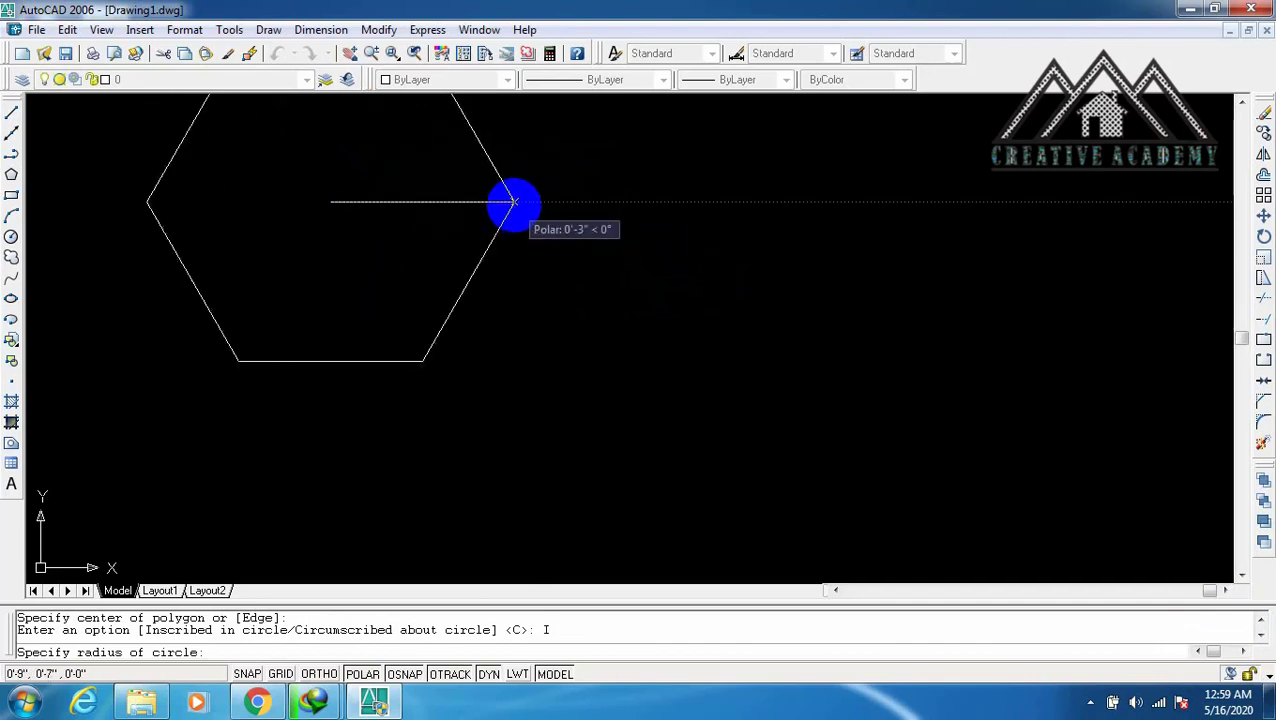
pyautogui.write('4')
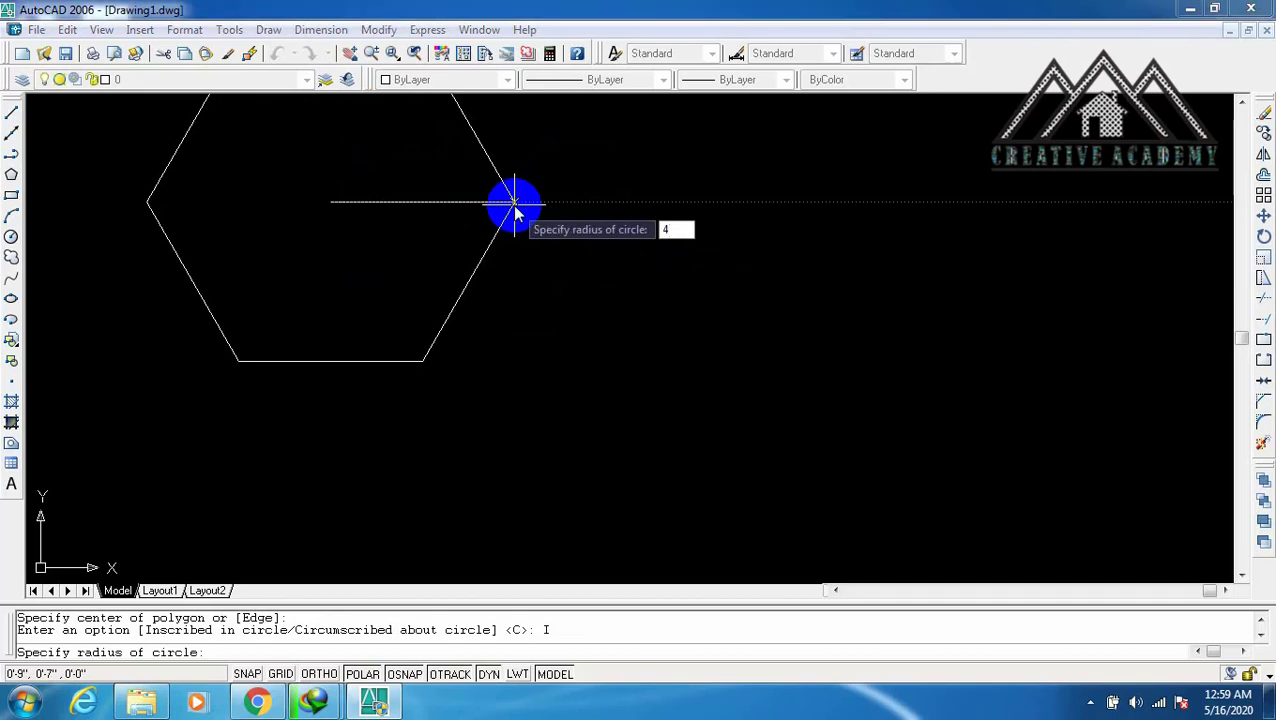
pyautogui.press('Return')
pyautogui.scroll(-3, 600, 310)
pyautogui.write('z')
pyautogui.press('Return')
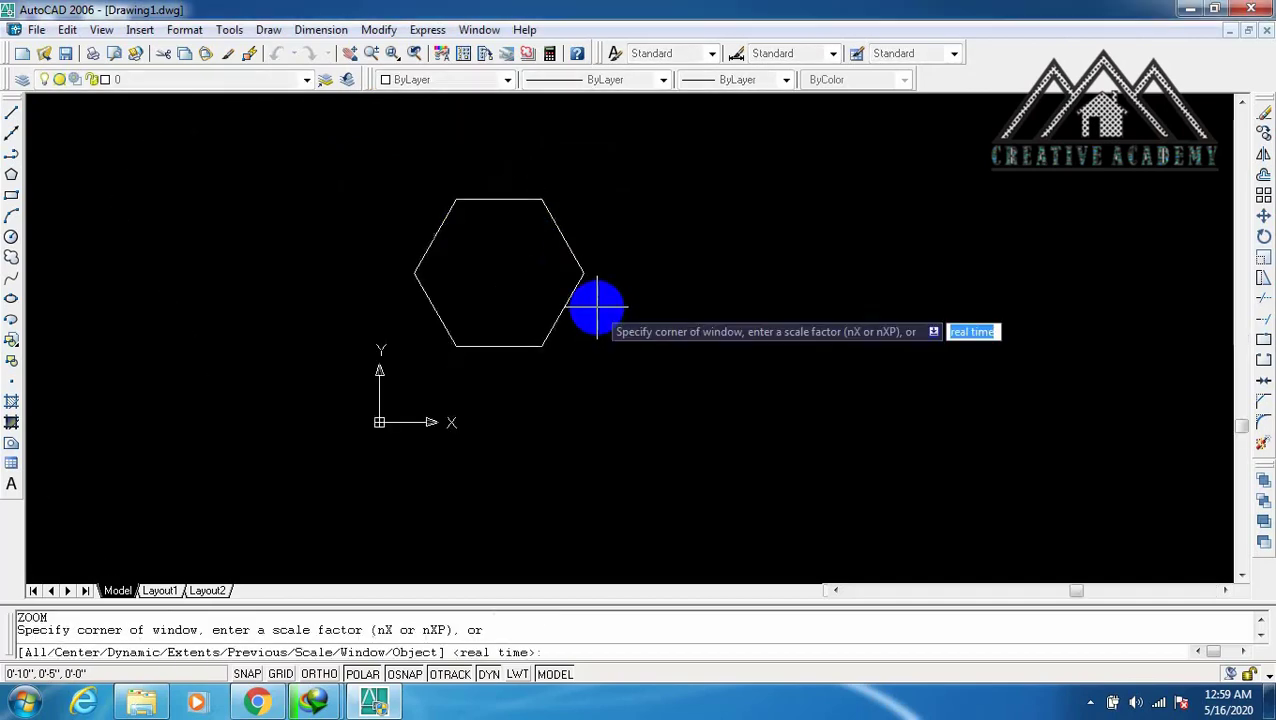
pyautogui.write('WEE')
pyautogui.press('Return')
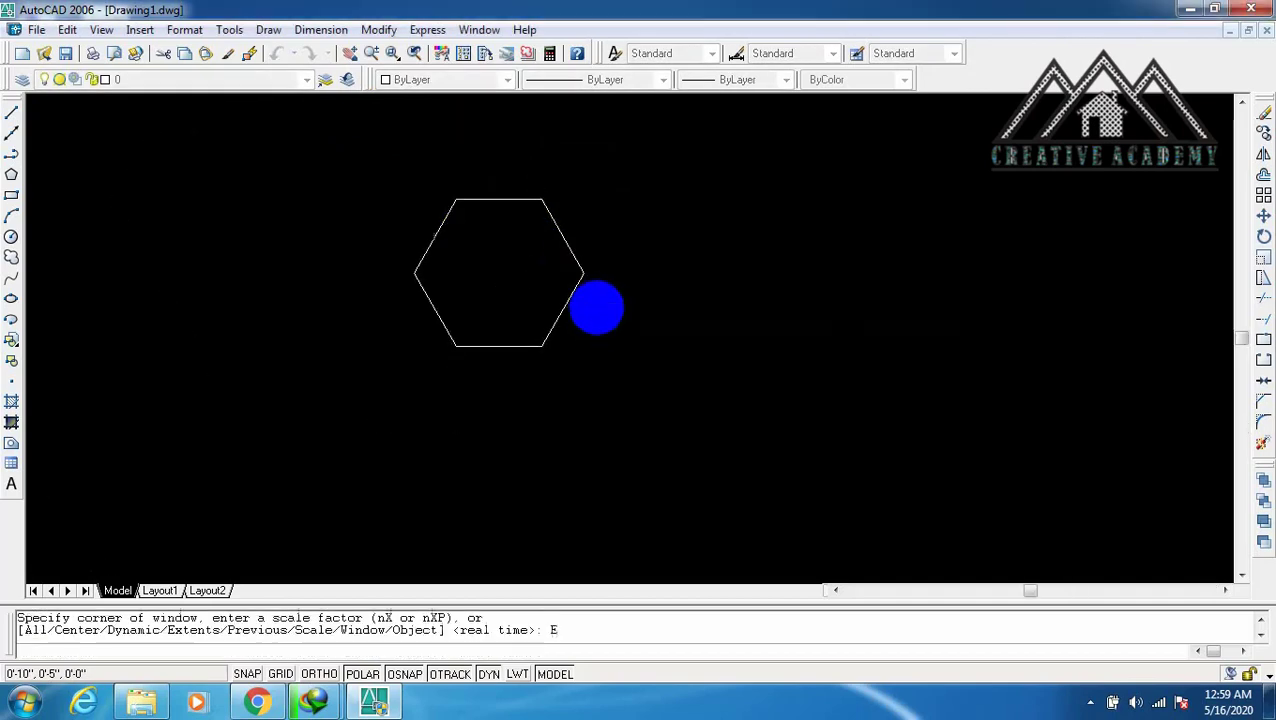
pyautogui.scroll(2, 600, 280)
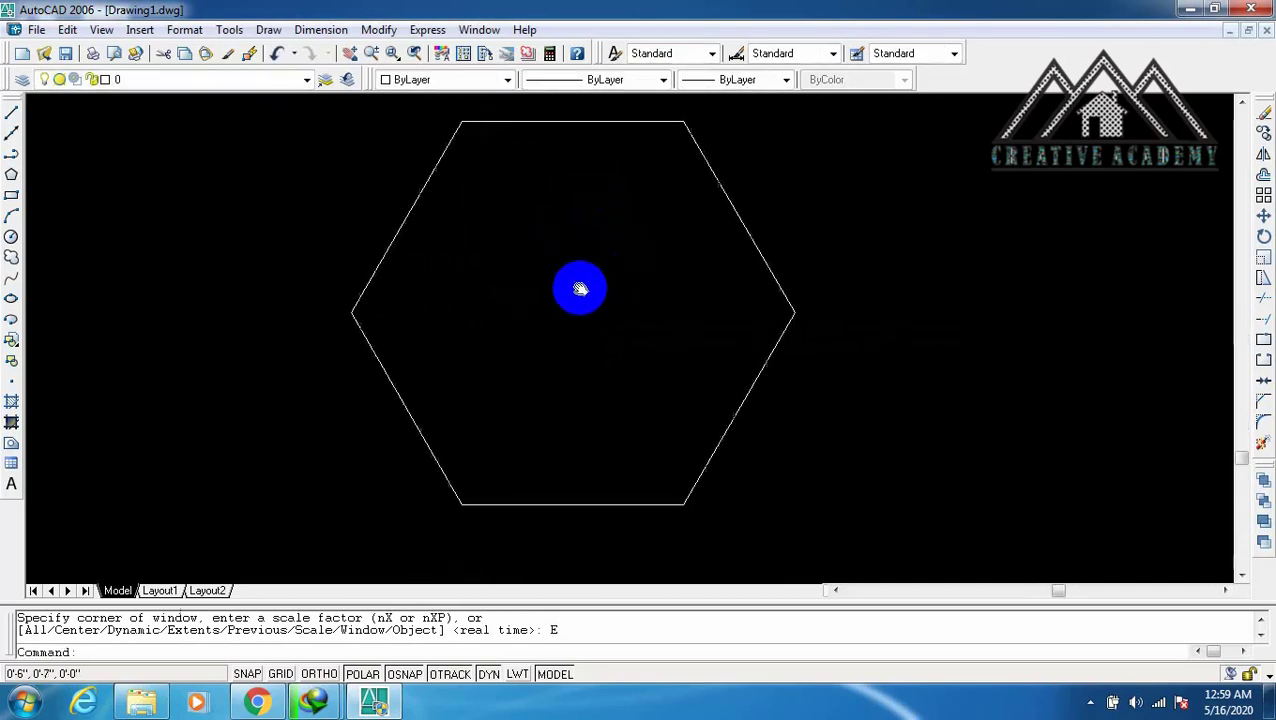
pyautogui.scroll(-3, 562, 285)
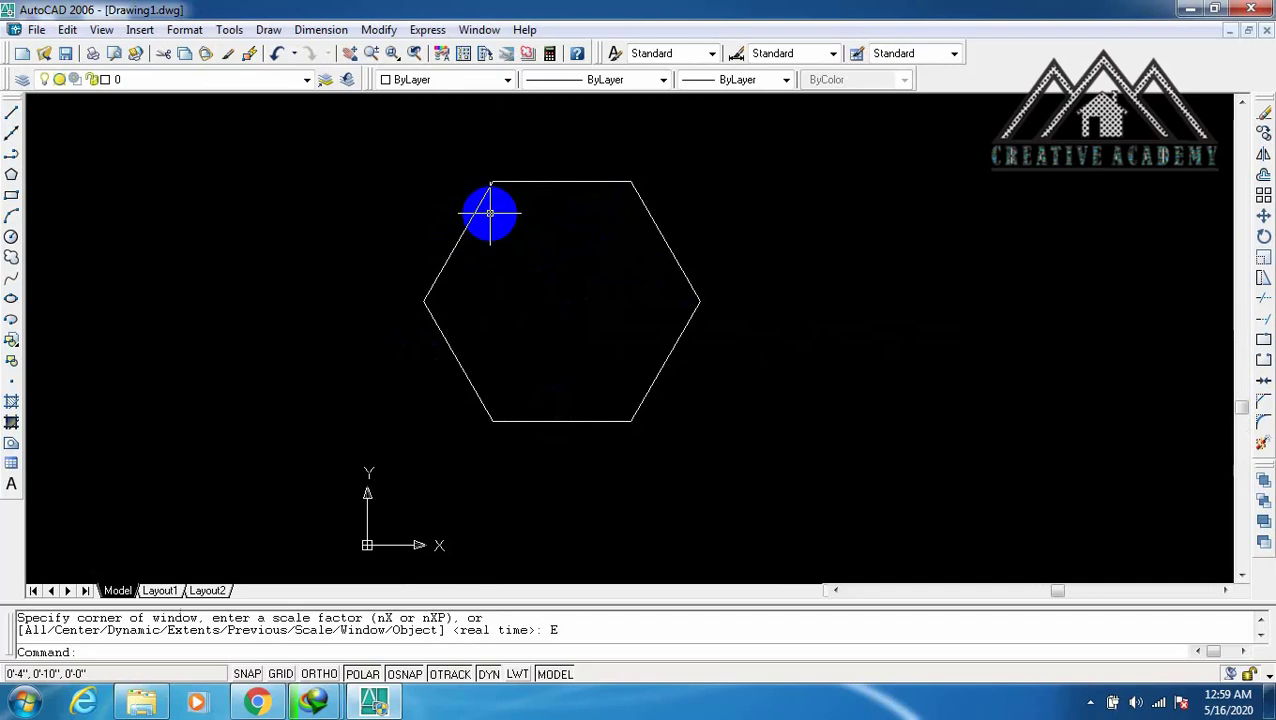
# Draw a radius-4 circle on the hexagon's centre, zoom to inspect it, and select it.
pyautogui.write('c')
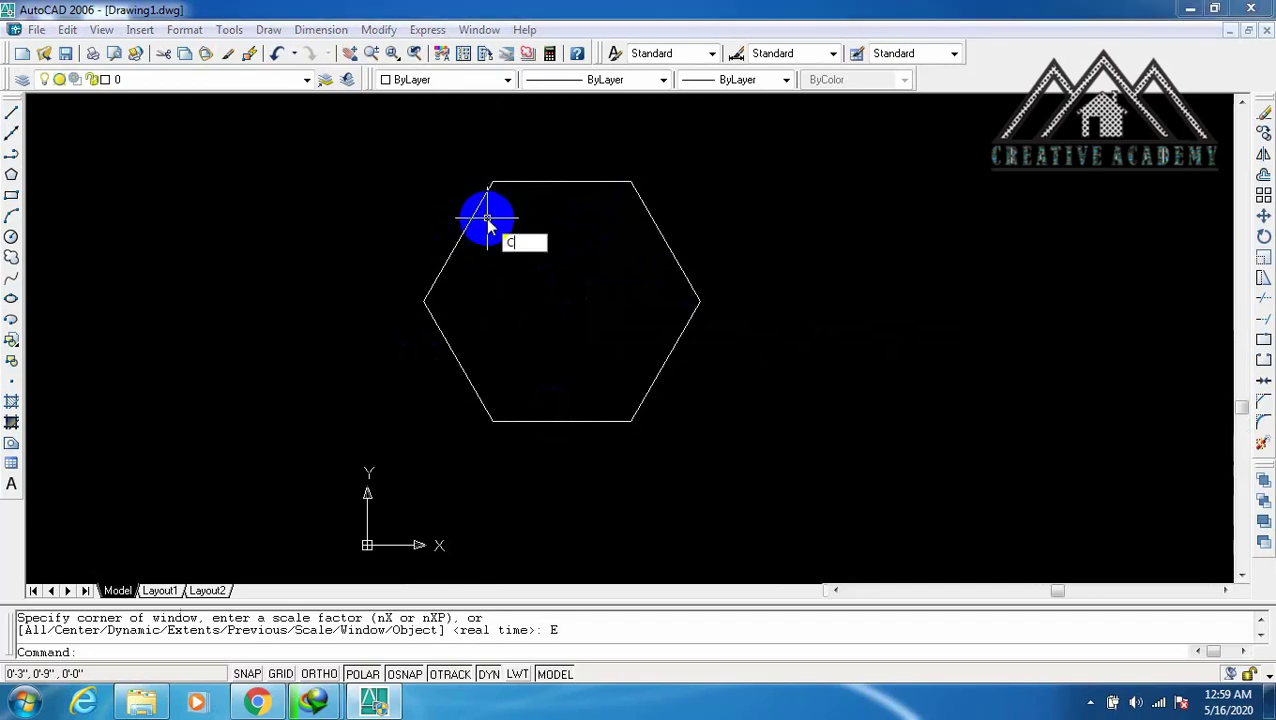
pyautogui.press('Return')
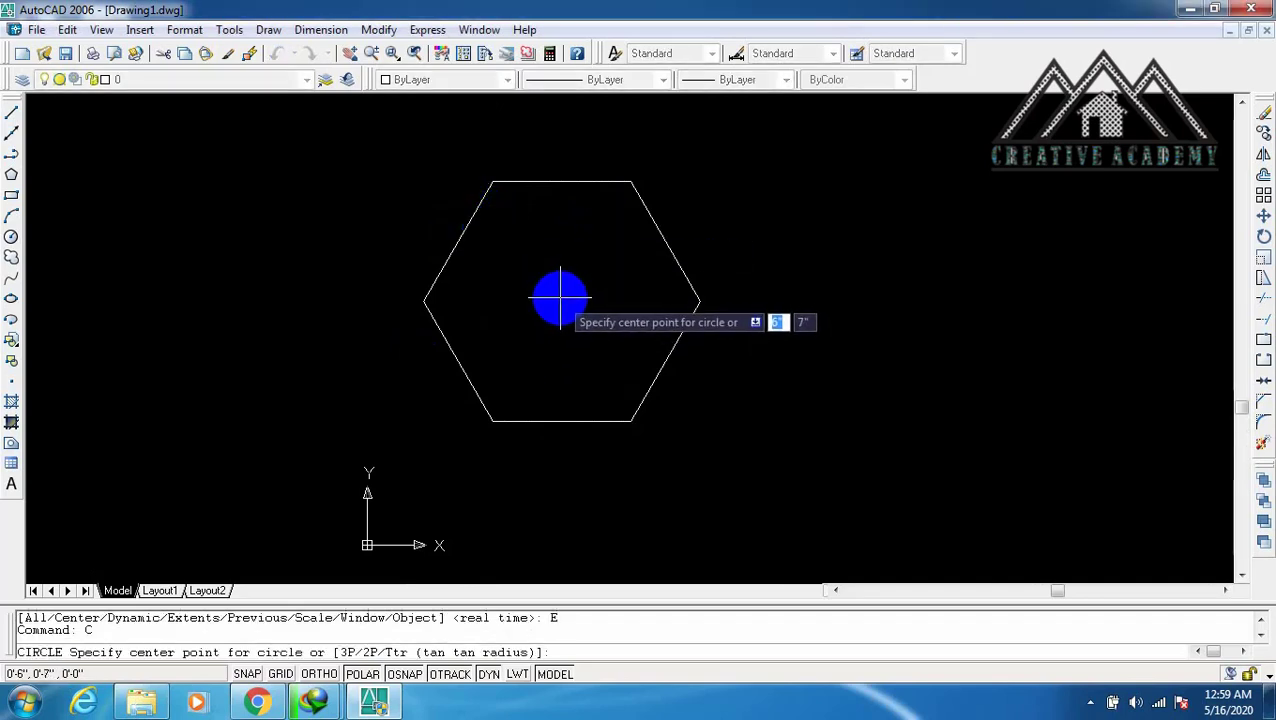
pyautogui.click(560, 297)
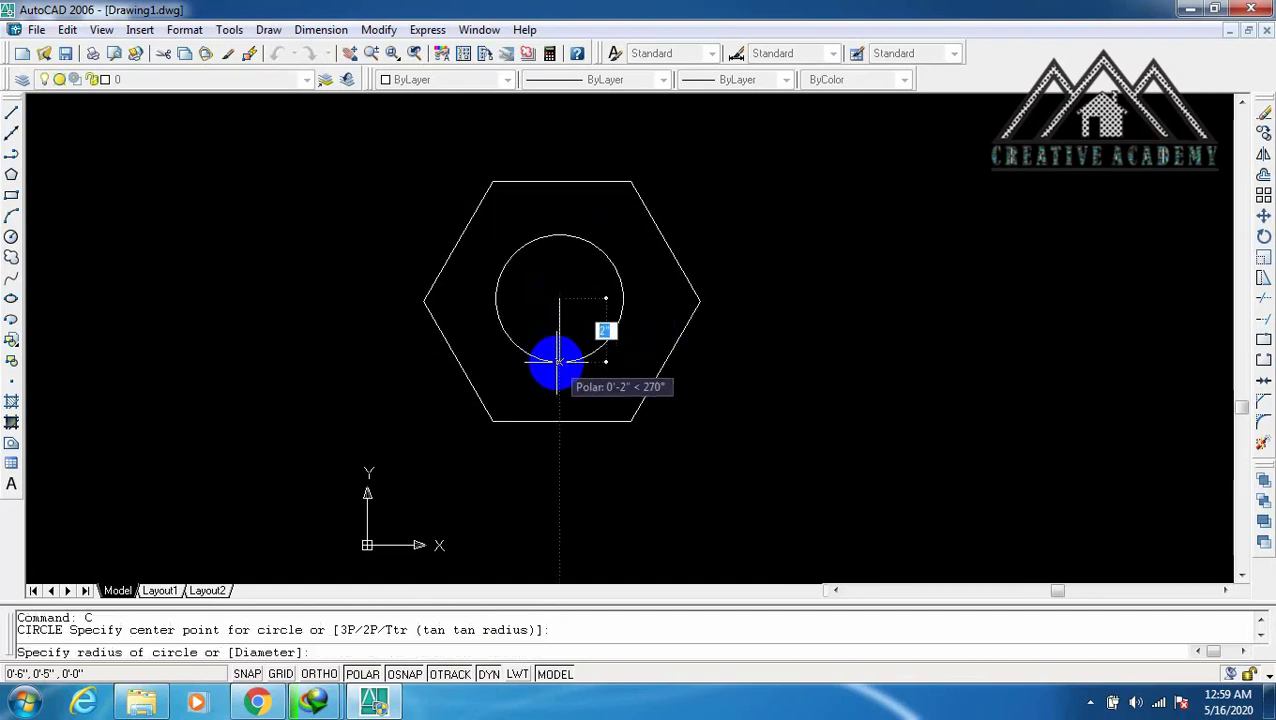
pyautogui.write('4')
pyautogui.press('Return')
pyautogui.scroll(2, 692, 296)
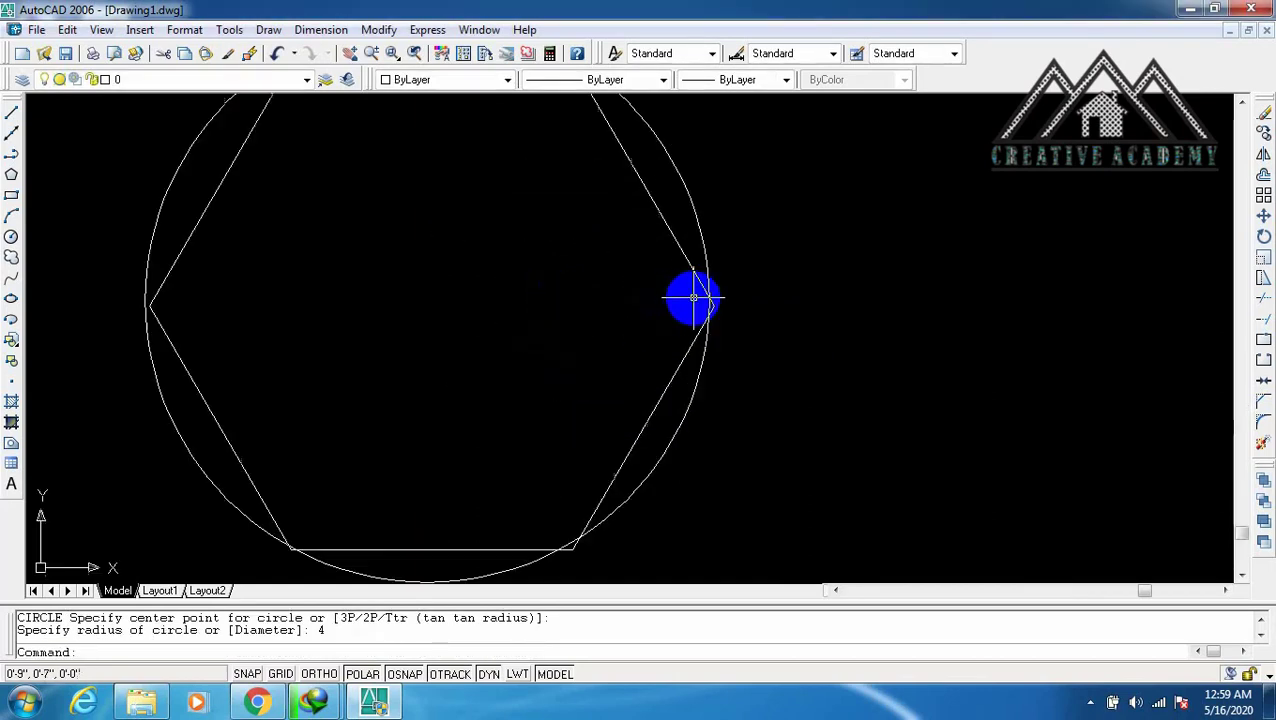
pyautogui.scroll(2, 697, 297)
pyautogui.scroll(-3, 711, 304)
pyautogui.scroll(2, 560, 180)
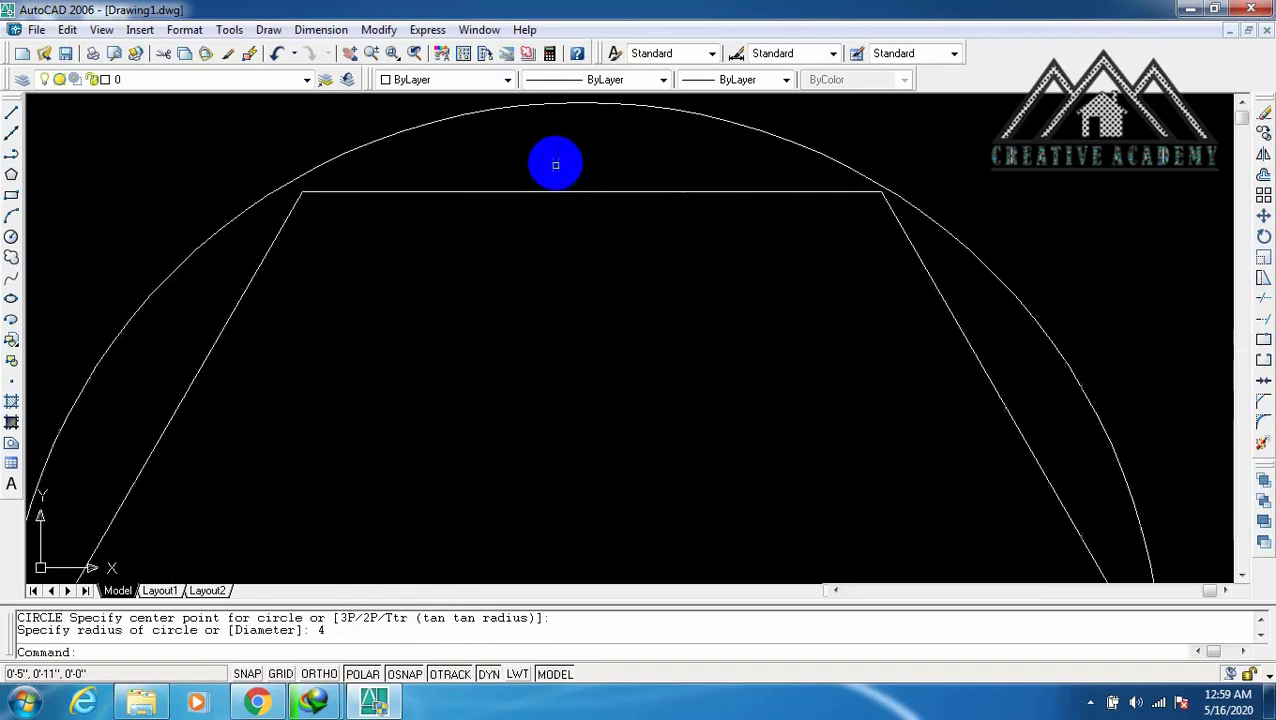
pyautogui.scroll(-2, 521, 171)
pyautogui.scroll(3, 373, 190)
pyautogui.scroll(-1, 373, 190)
pyautogui.scroll(-3, 441, 185)
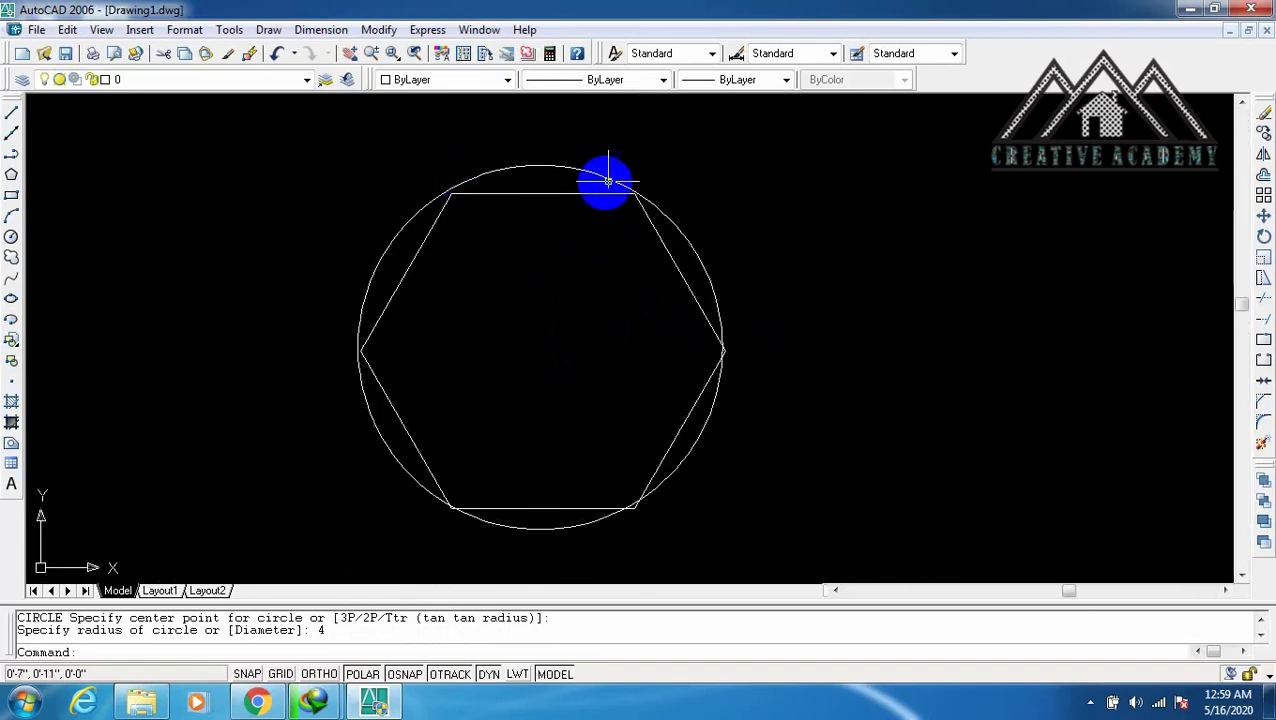
pyautogui.scroll(3, 604, 179)
pyautogui.scroll(1, 649, 214)
pyautogui.scroll(-3, 560, 300)
pyautogui.scroll(3, 459, 313)
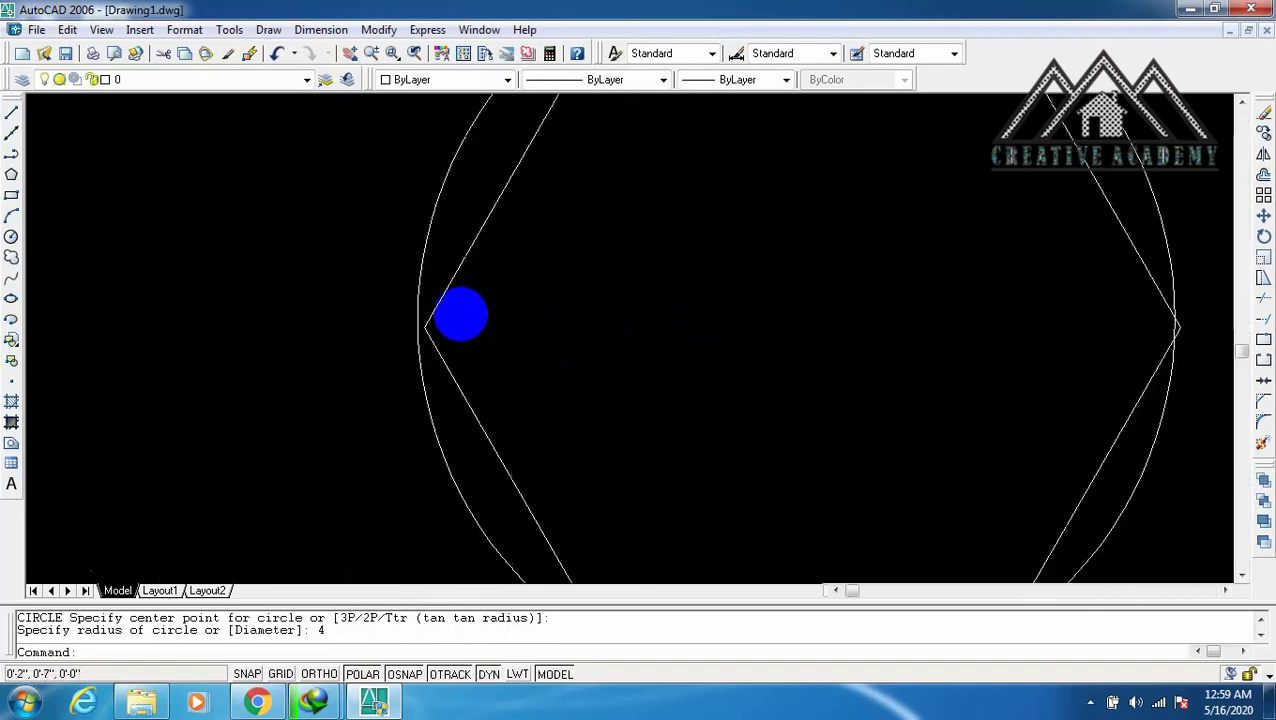
pyautogui.scroll(-3, 308, 333)
pyautogui.scroll(3, 401, 330)
pyautogui.scroll(-2, 519, 340)
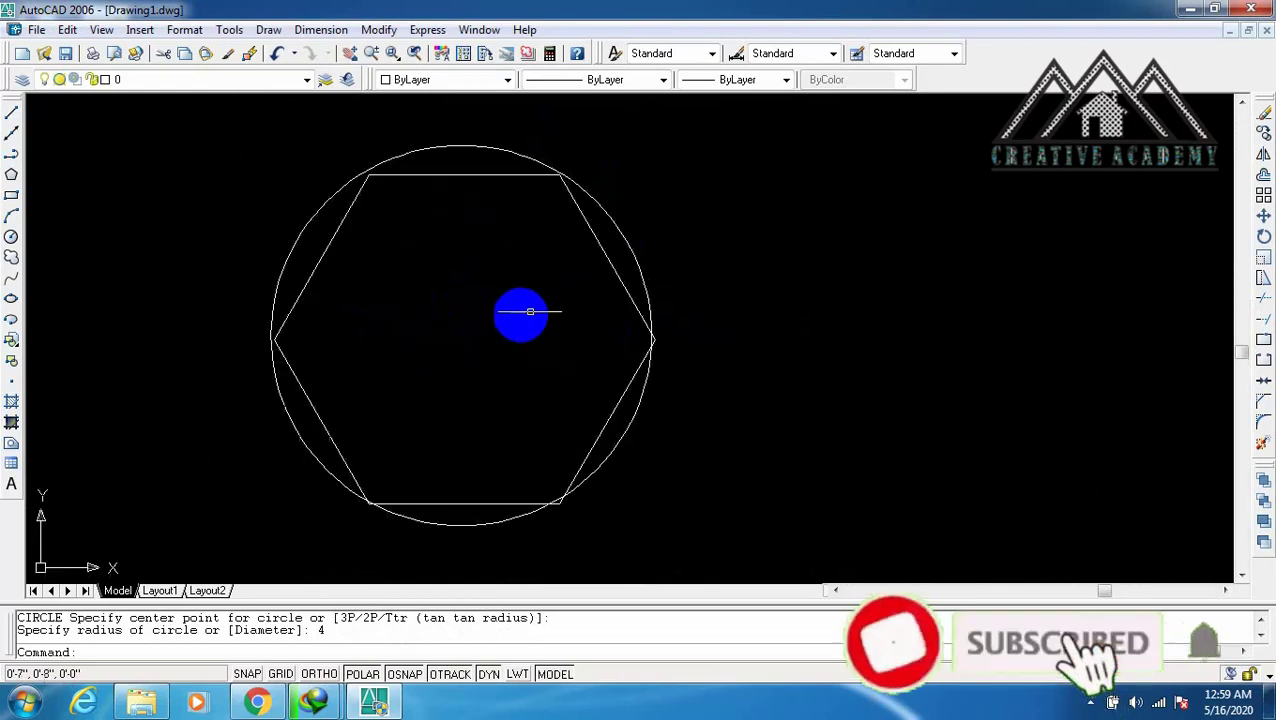
pyautogui.click(628, 242)
# Delete the circle and draw vertical and horizontal centre lines across the hexagon.
pyautogui.press('Delete')
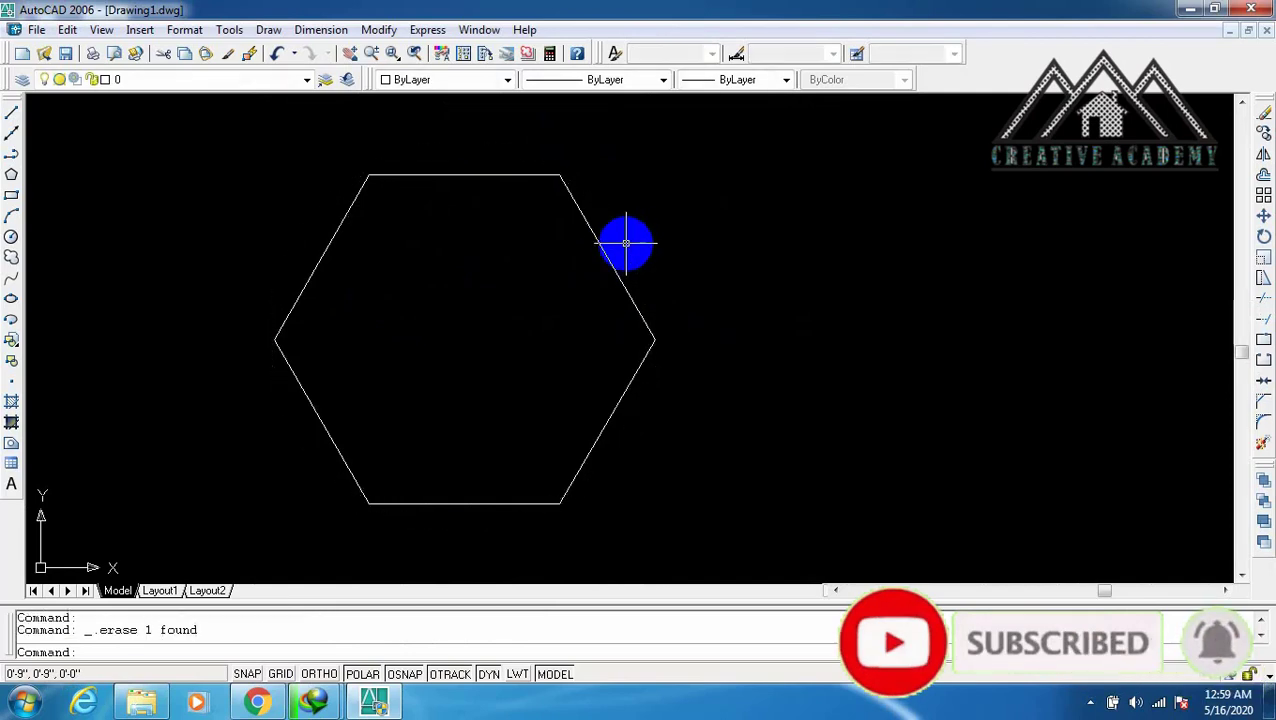
pyautogui.write('l')
pyautogui.press('Return')
pyautogui.click(464, 176)
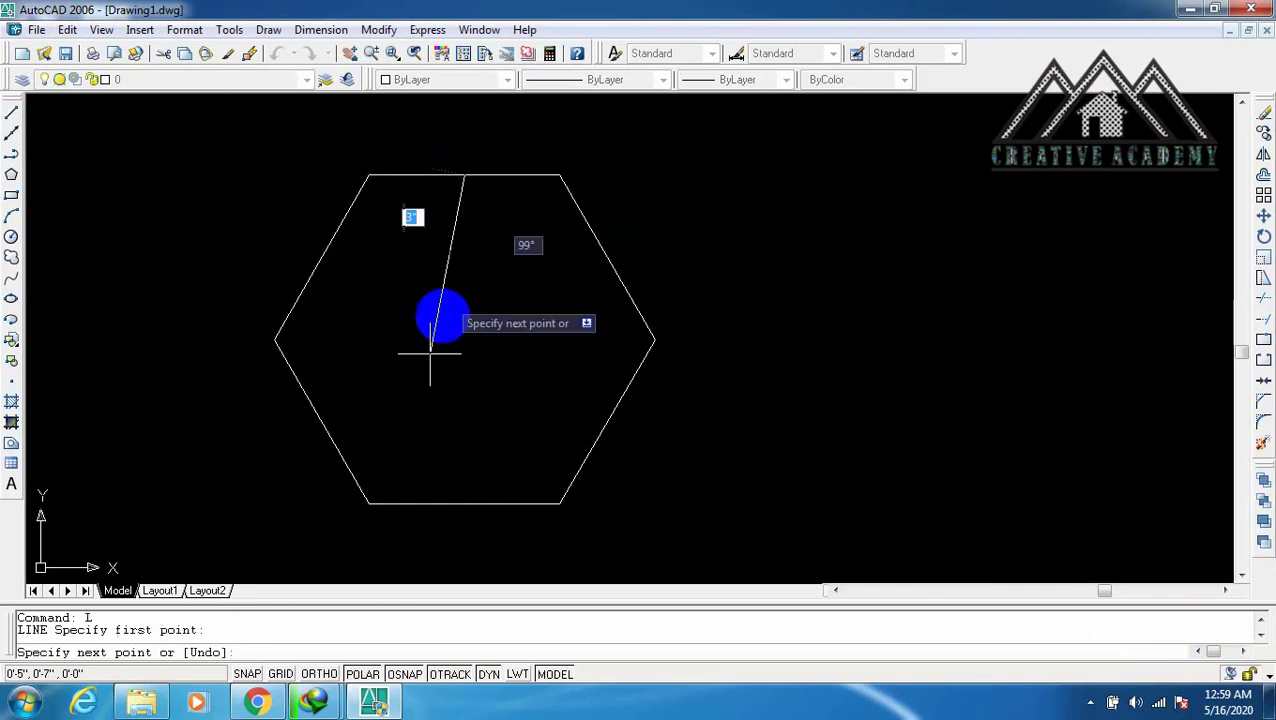
pyautogui.click(464, 502)
pyautogui.press('Return')
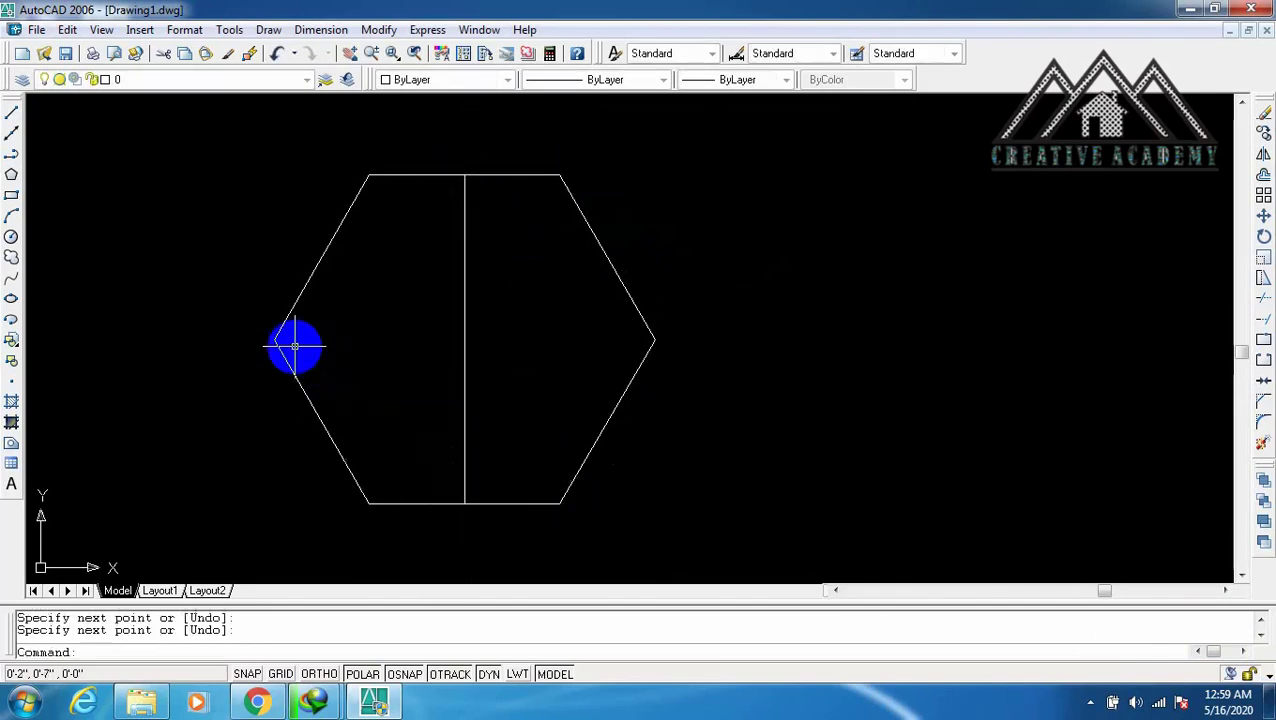
pyautogui.press('Return')
pyautogui.click(276, 340)
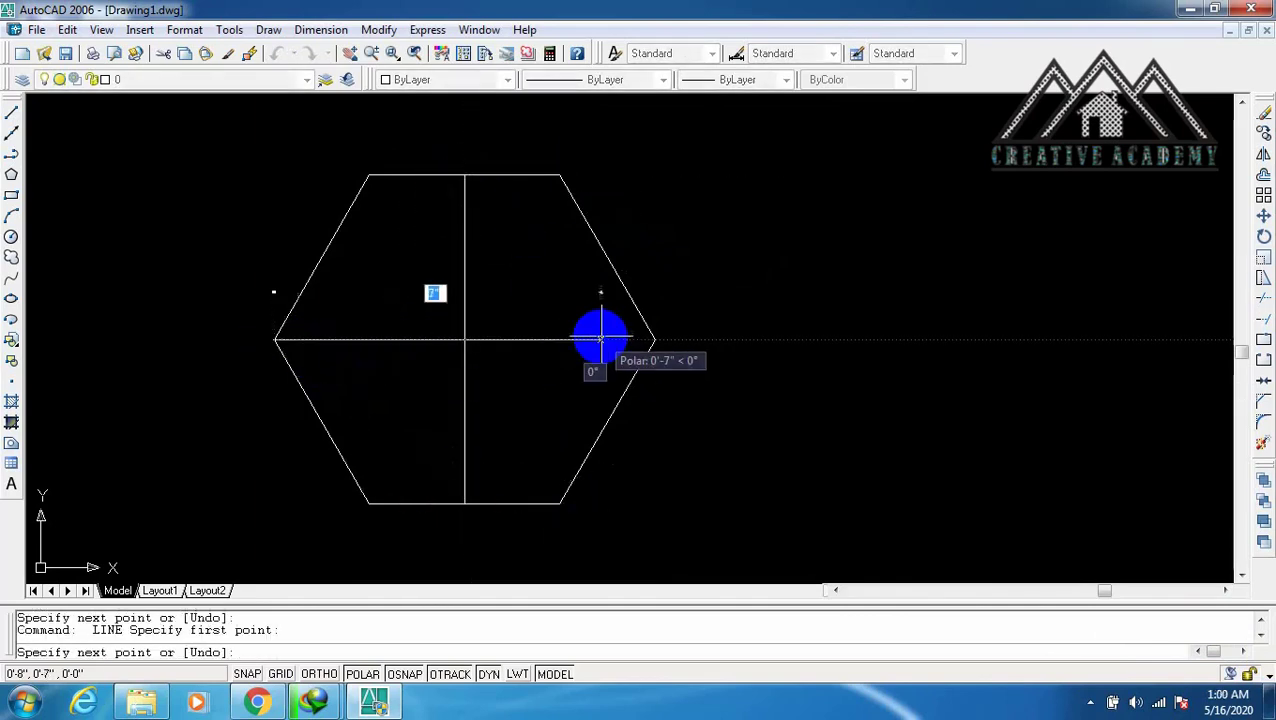
pyautogui.click(655, 340)
pyautogui.press('Return')
# Draw a radius-4 circle centred where the centre lines cross.
pyautogui.write('c')
pyautogui.press('Return')
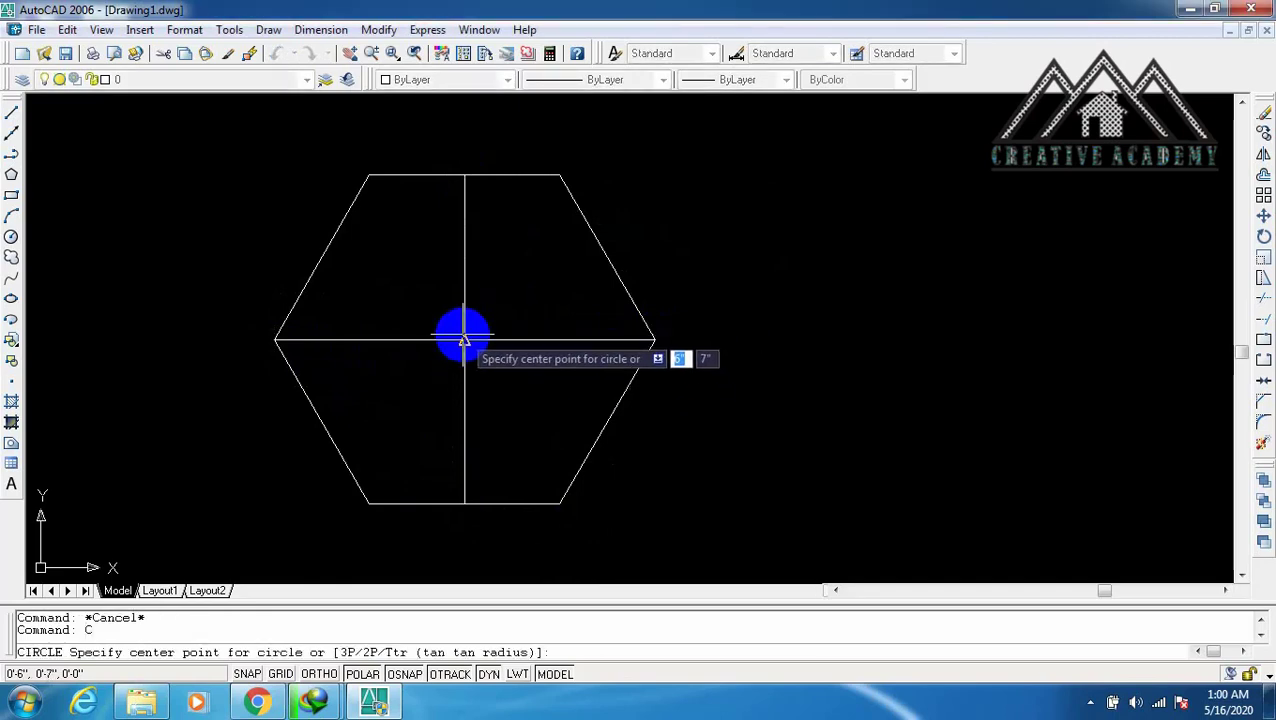
pyautogui.click(464, 340)
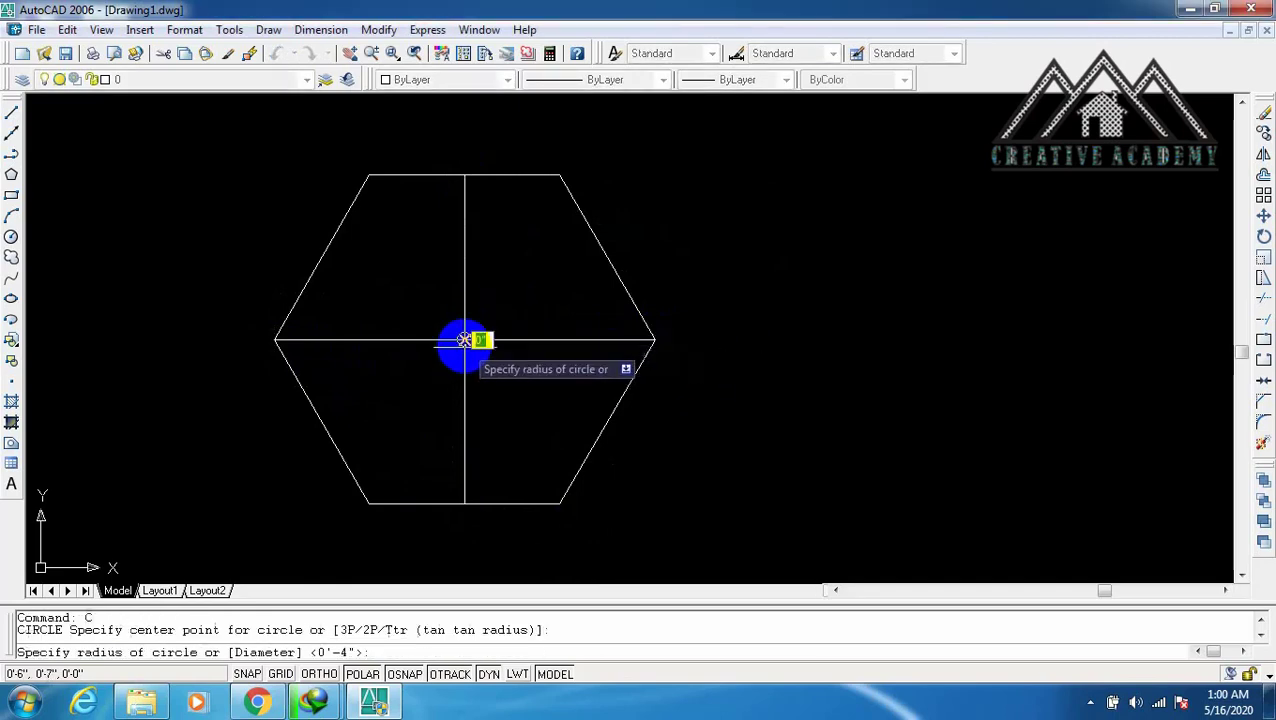
pyautogui.write('4')
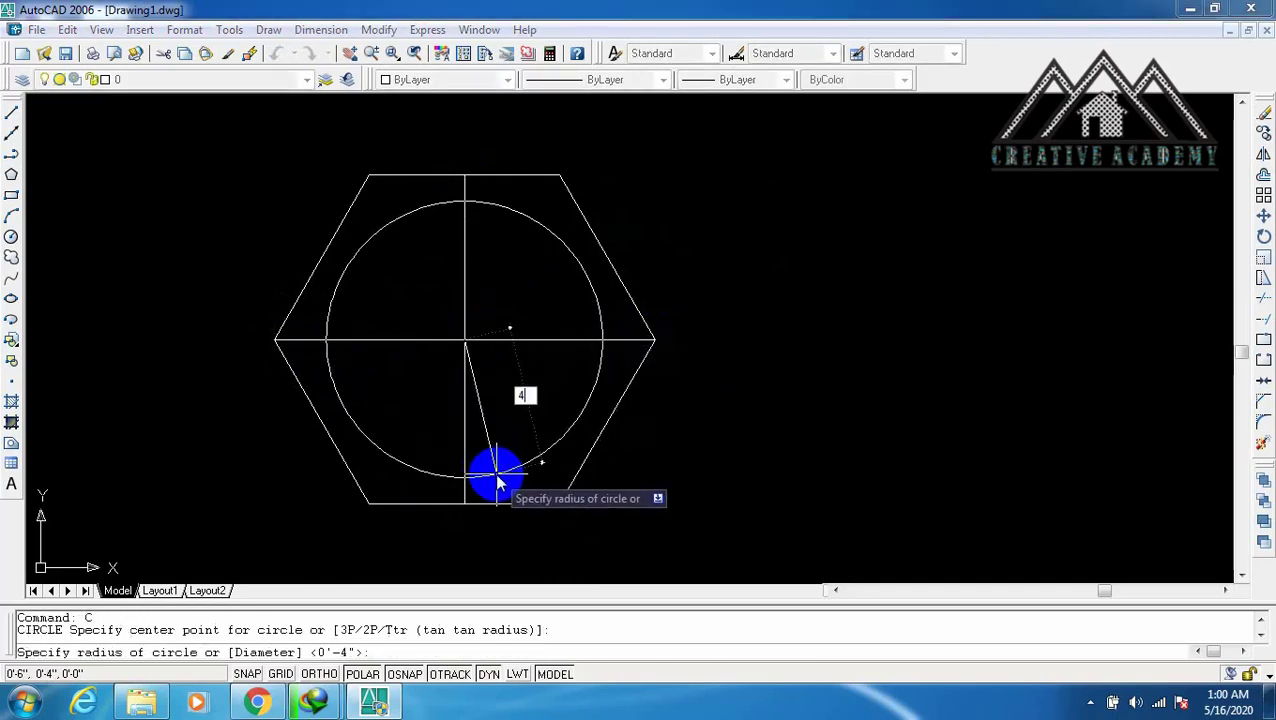
pyautogui.press('Return')
pyautogui.scroll(4, 288, 350)
pyautogui.scroll(4, 228, 303)
pyautogui.scroll(-5, 328, 293)
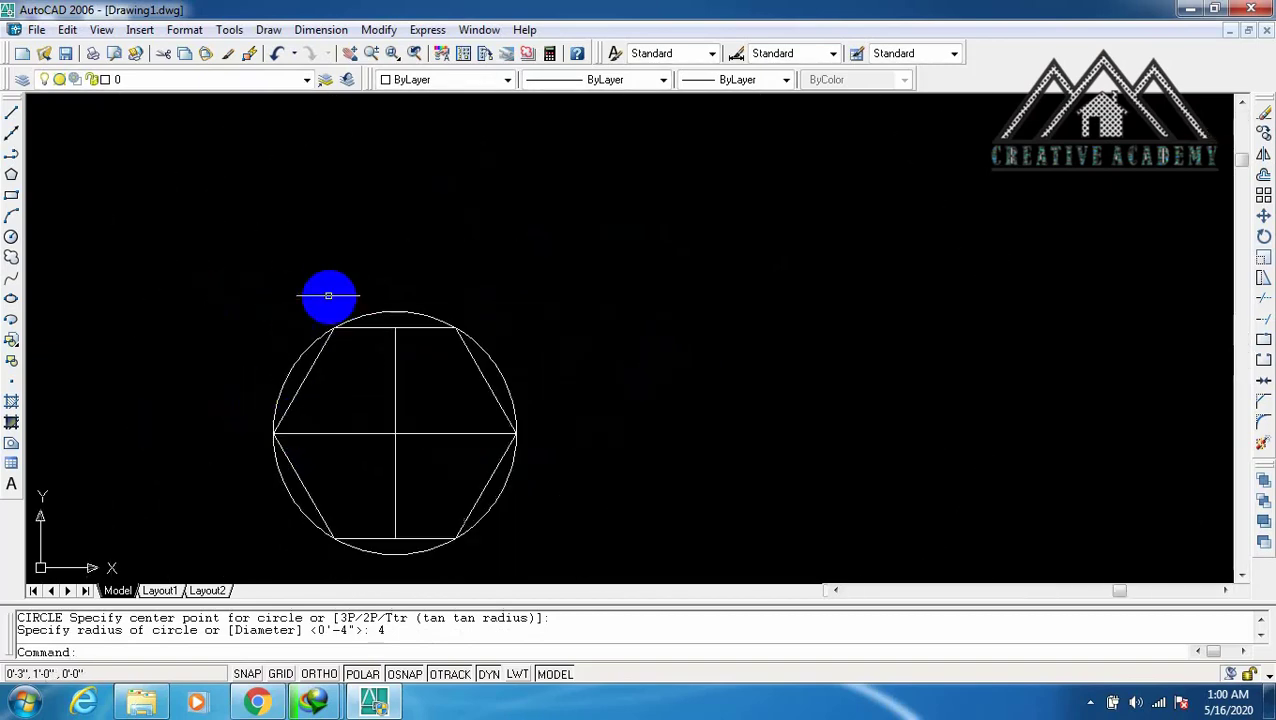
pyautogui.scroll(4, 345, 390)
pyautogui.scroll(-4, 407, 219)
pyautogui.scroll(-1, 470, 226)
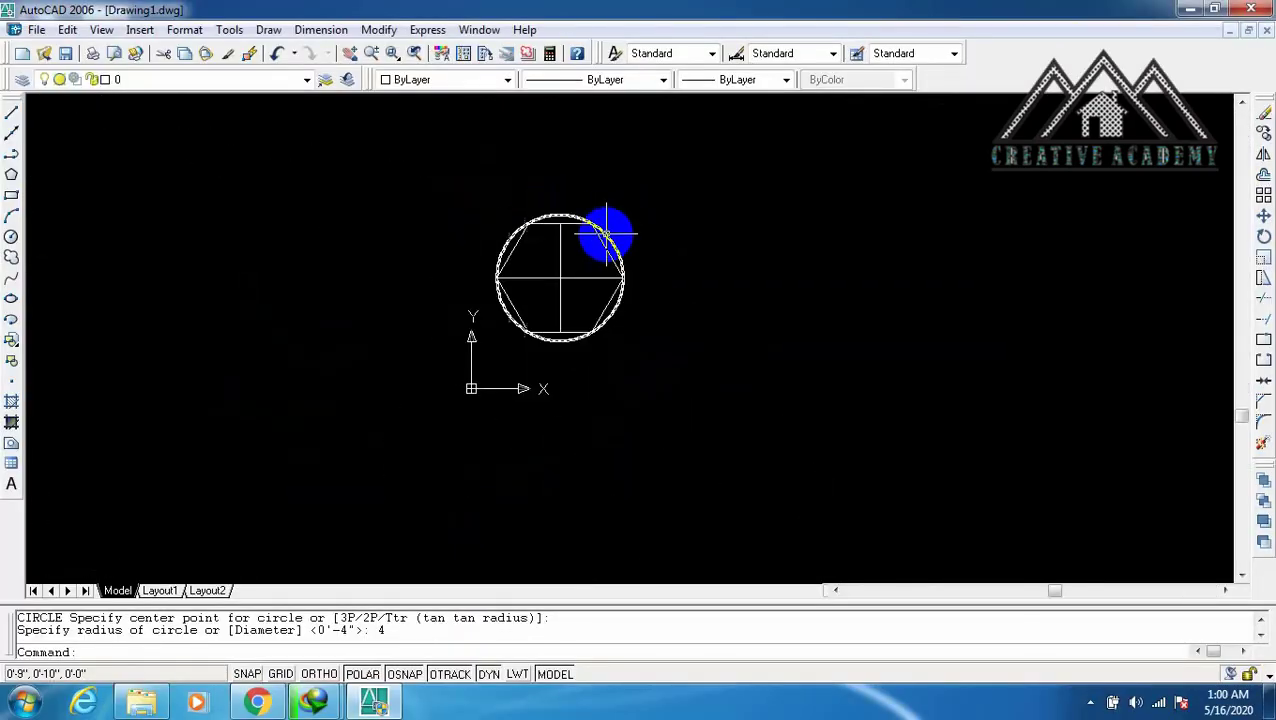
pyautogui.scroll(5, 606, 233)
pyautogui.scroll(-3, 641, 382)
pyautogui.scroll(3, 675, 421)
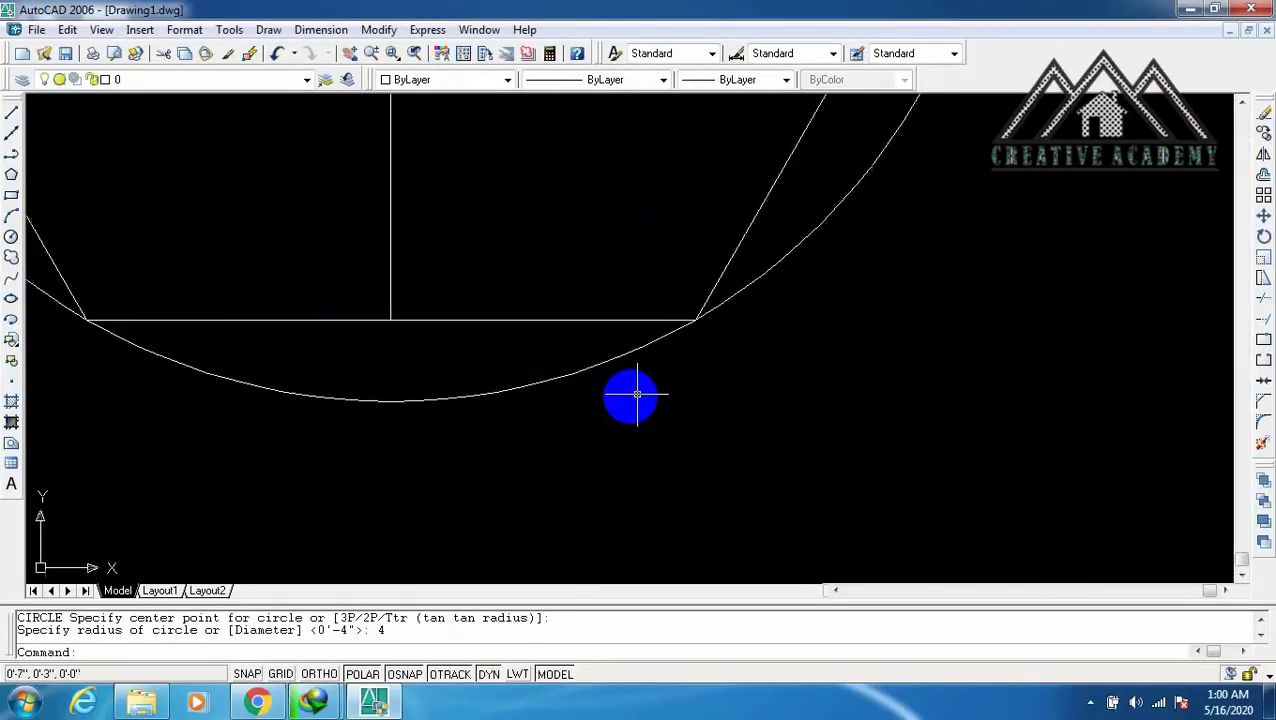
pyautogui.scroll(2, 695, 308)
pyautogui.scroll(-3, 416, 402)
pyautogui.scroll(3, 641, 530)
pyautogui.scroll(2, 586, 504)
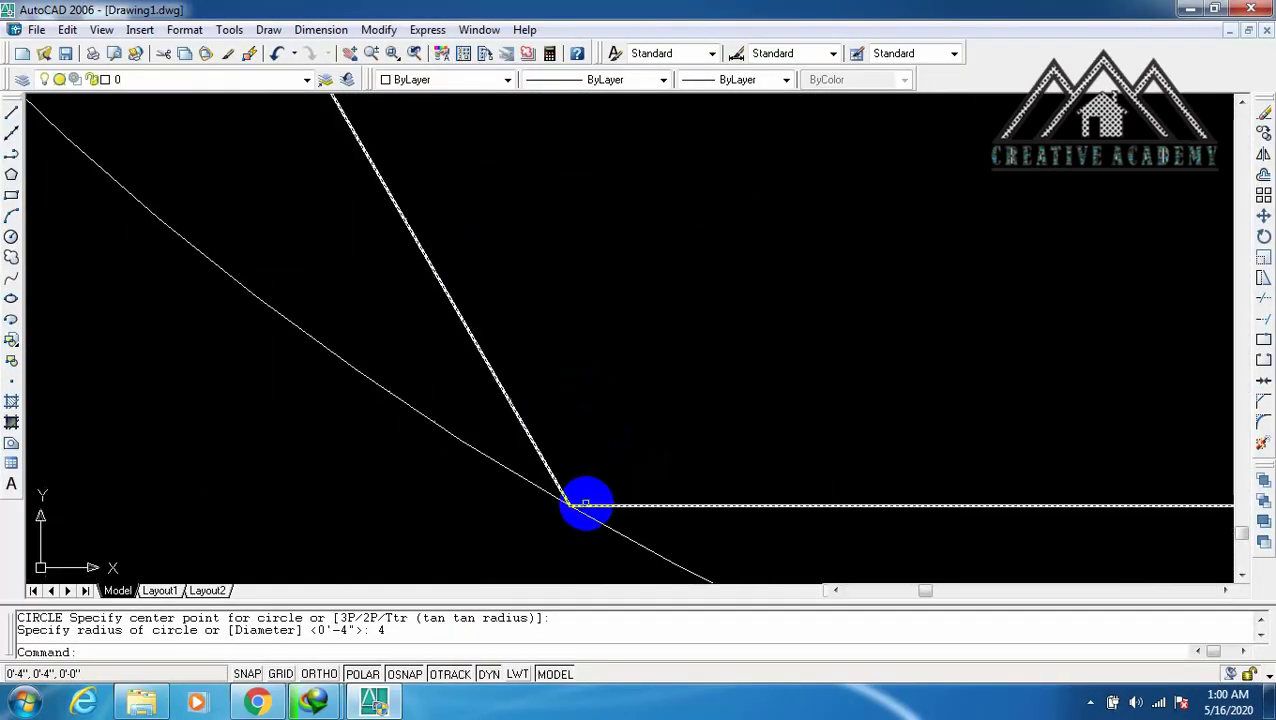
pyautogui.scroll(-1, 575, 506)
pyautogui.scroll(-3, 424, 419)
pyautogui.scroll(3, 402, 262)
pyautogui.scroll(2, 261, 343)
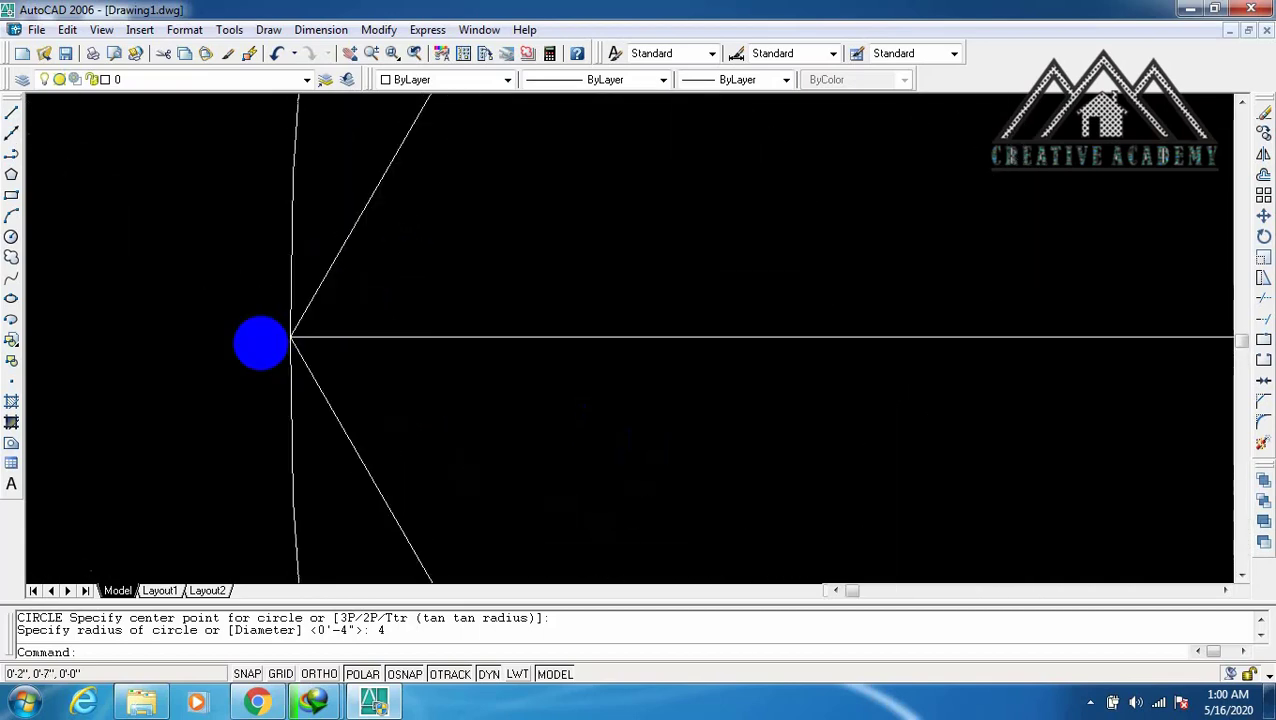
pyautogui.scroll(-1, 484, 350)
pyautogui.scroll(-2, 487, 336)
pyautogui.scroll(2, 613, 313)
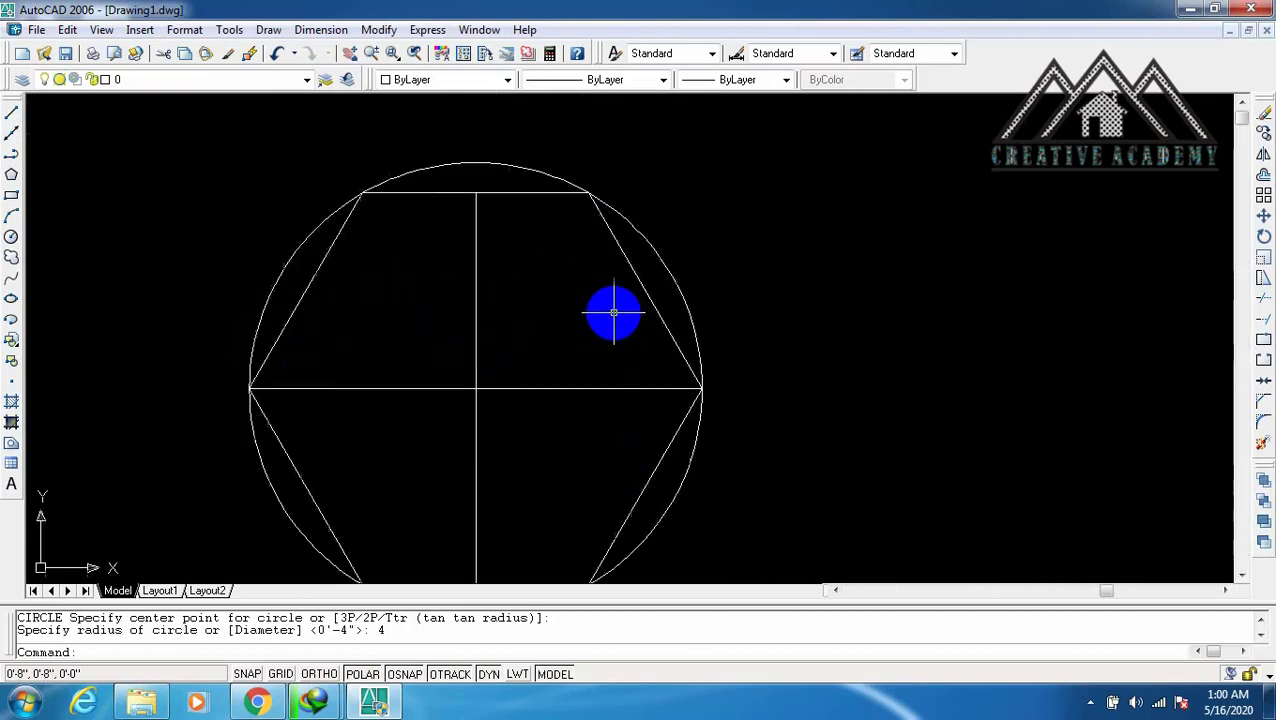
pyautogui.scroll(-1, 729, 284)
# Erase the centre lines, the circle and the hexagon.
pyautogui.click(609, 342)
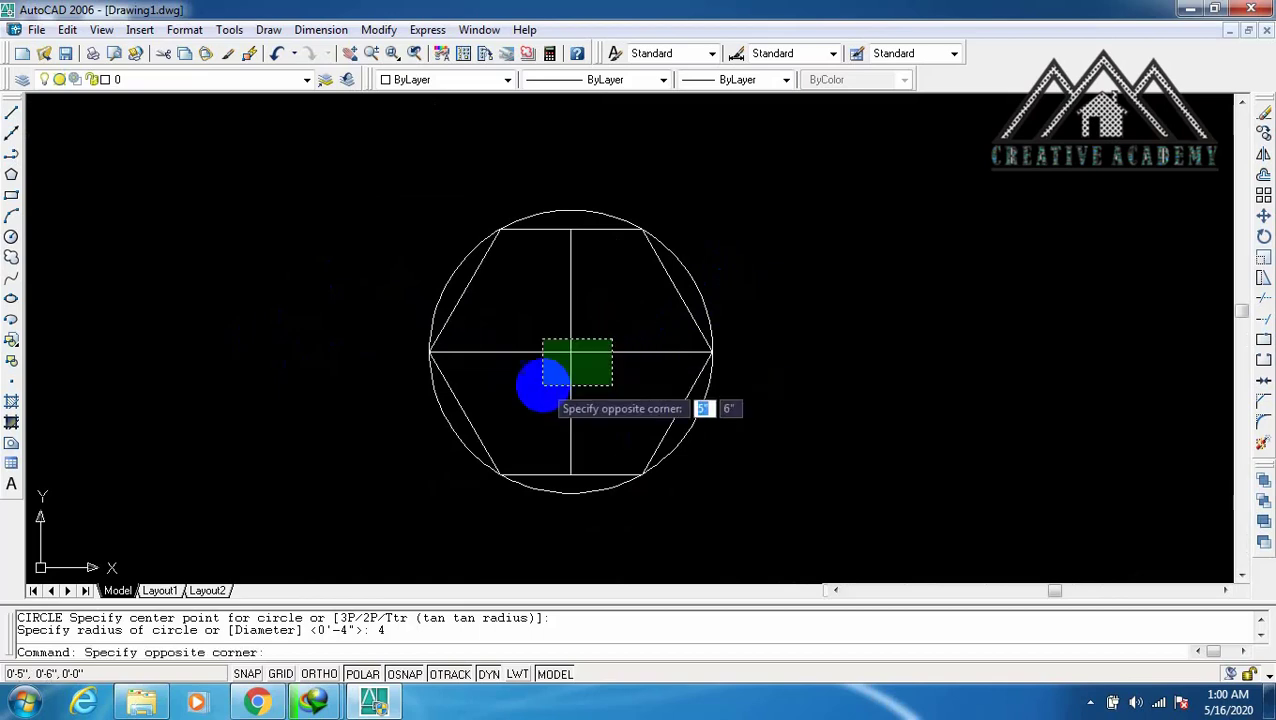
pyautogui.click(547, 373)
pyautogui.press('Delete')
pyautogui.click(686, 277)
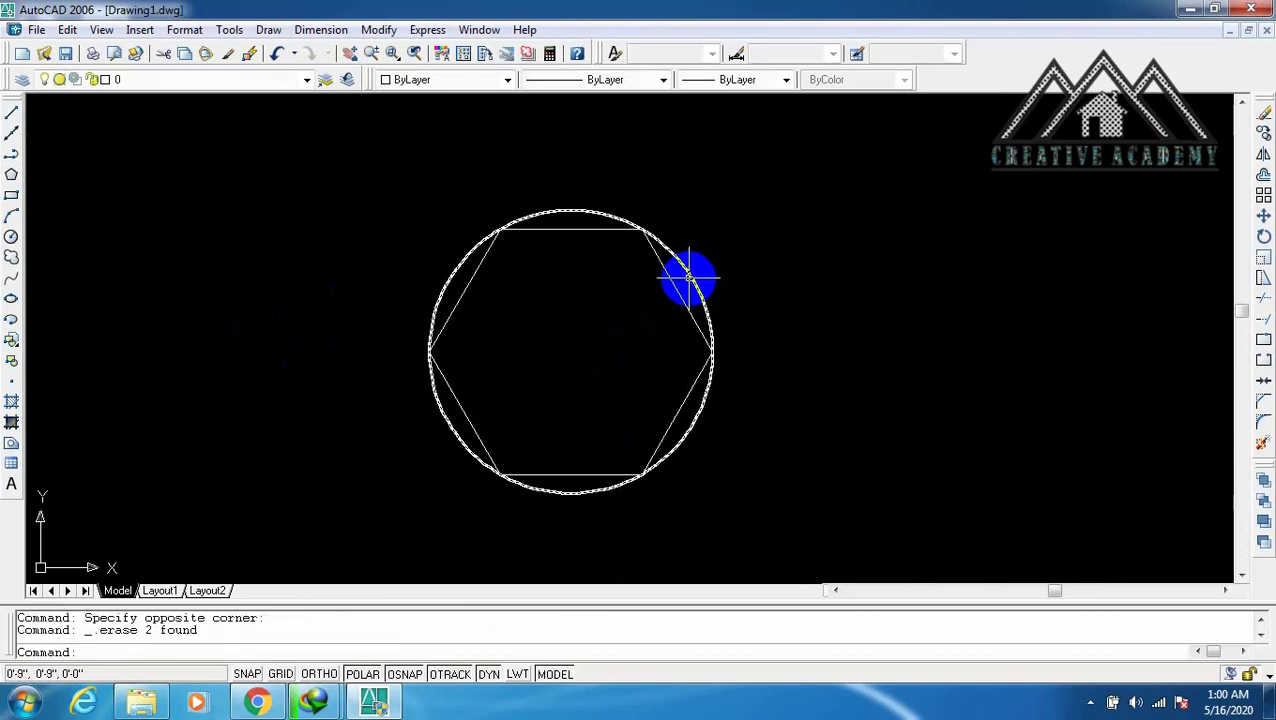
pyautogui.press('Delete')
pyautogui.click(636, 314)
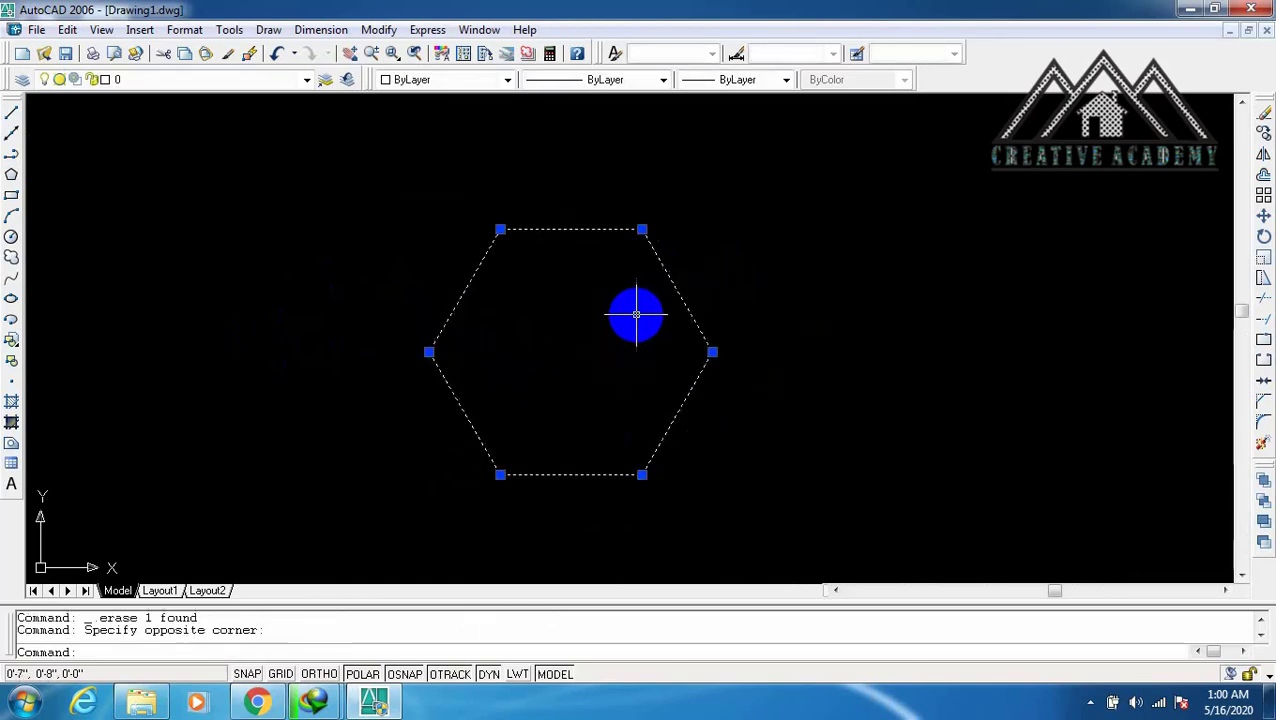
pyautogui.press('Delete')
# Draw a seven-sided polygon inscribed in a radius-4 circle and pan it into view.
pyautogui.write('POL')
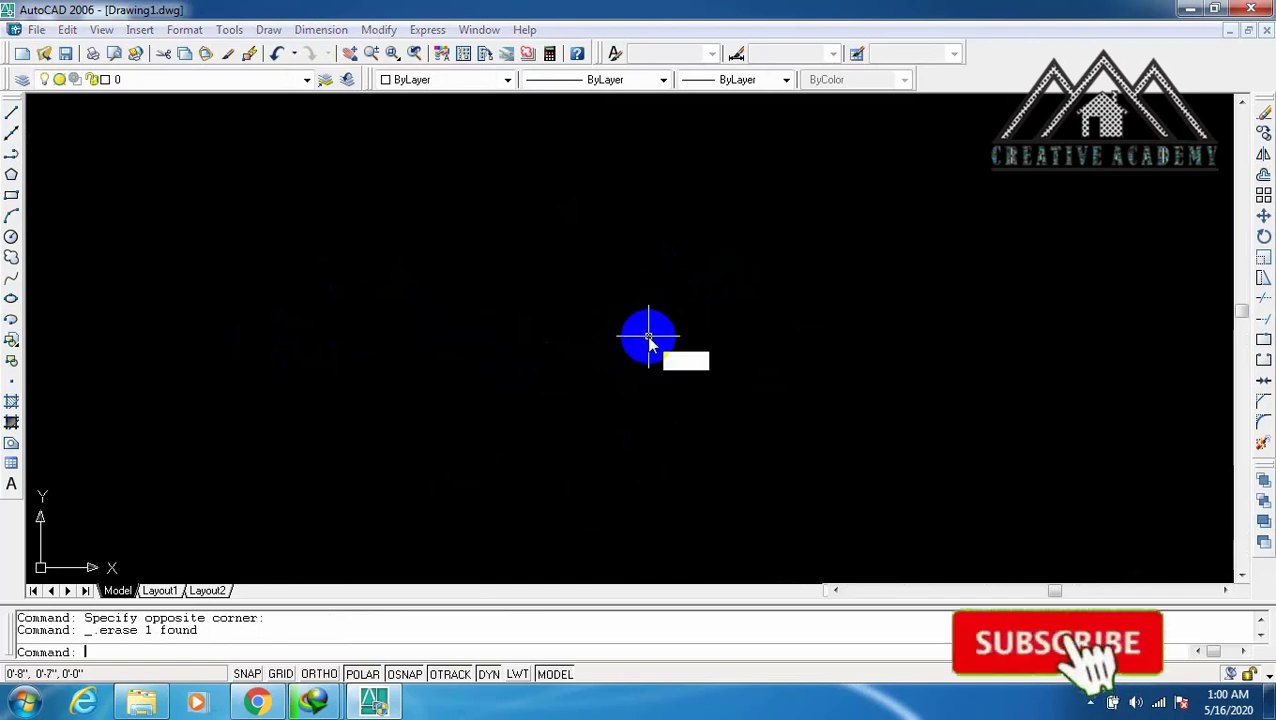
pyautogui.press('Return')
pyautogui.write('7')
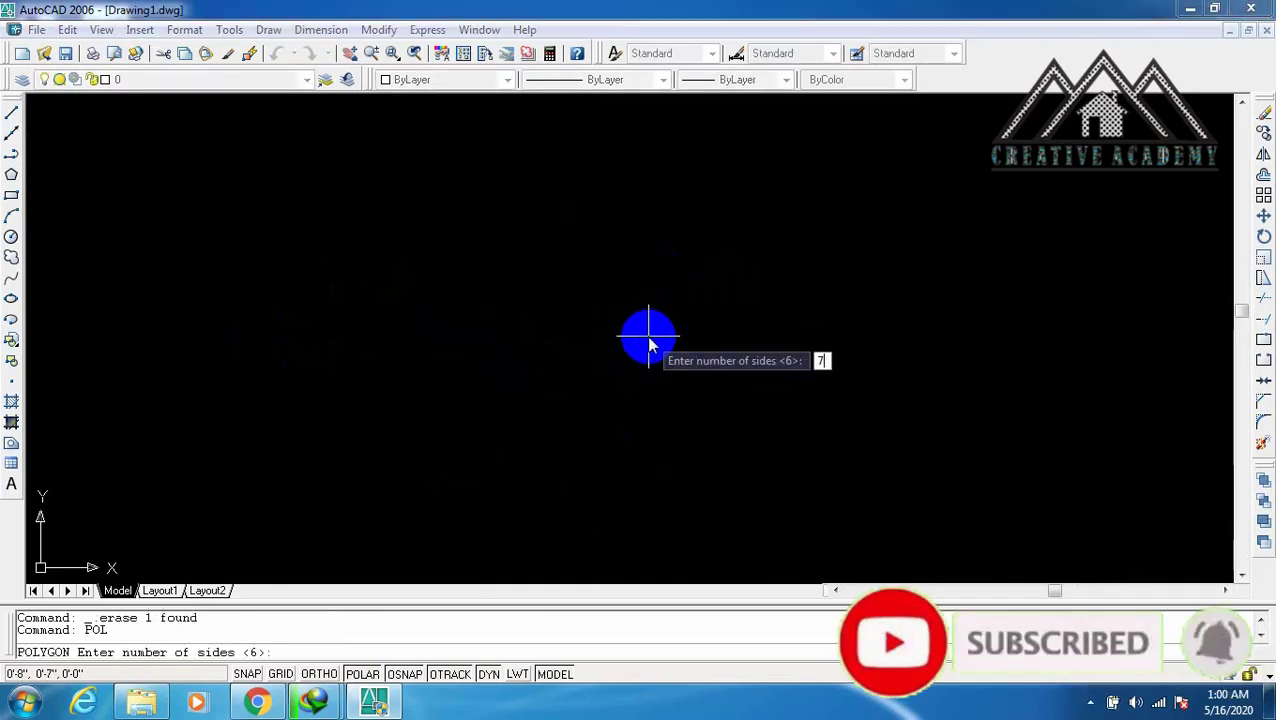
pyautogui.press('Return')
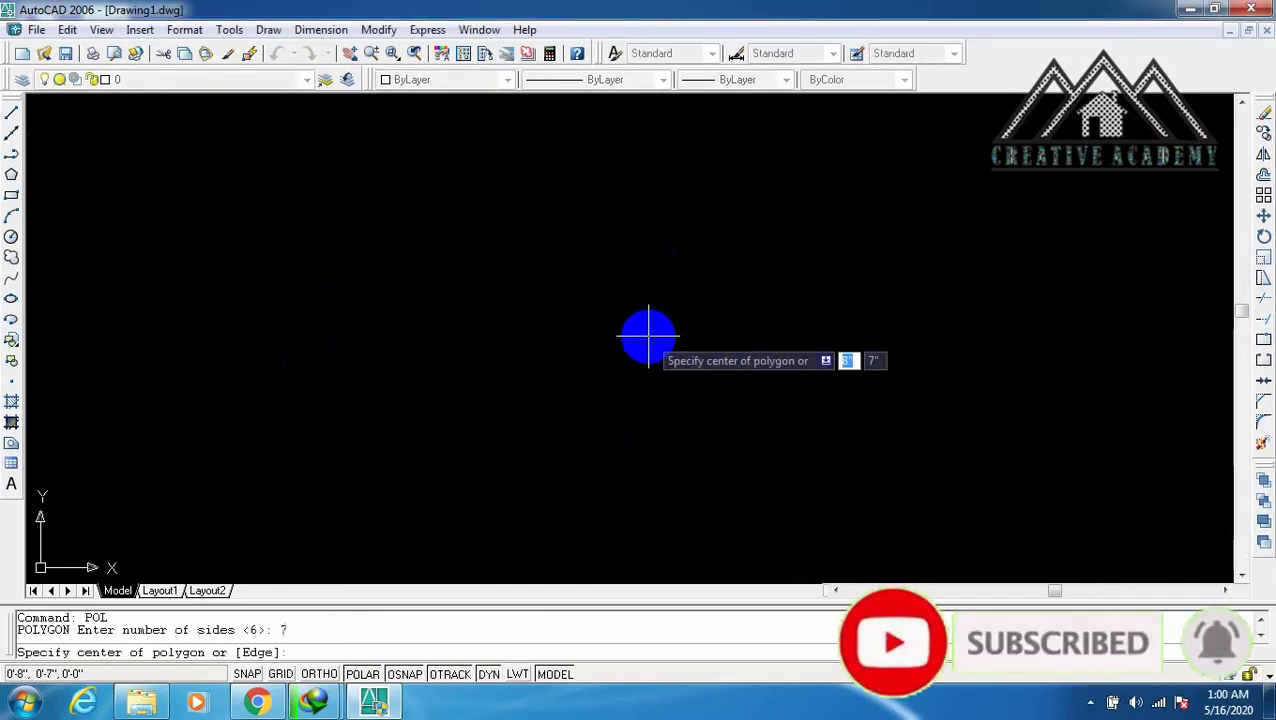
pyautogui.click(494, 271)
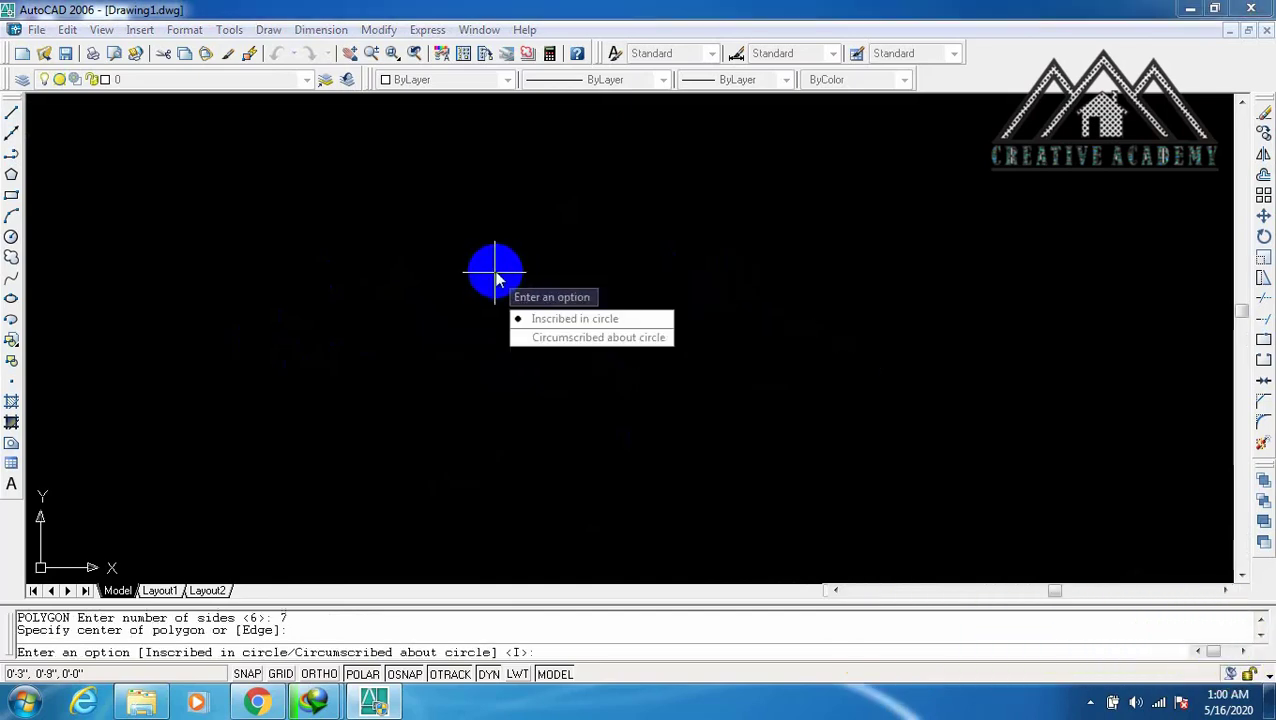
pyautogui.click(537, 320)
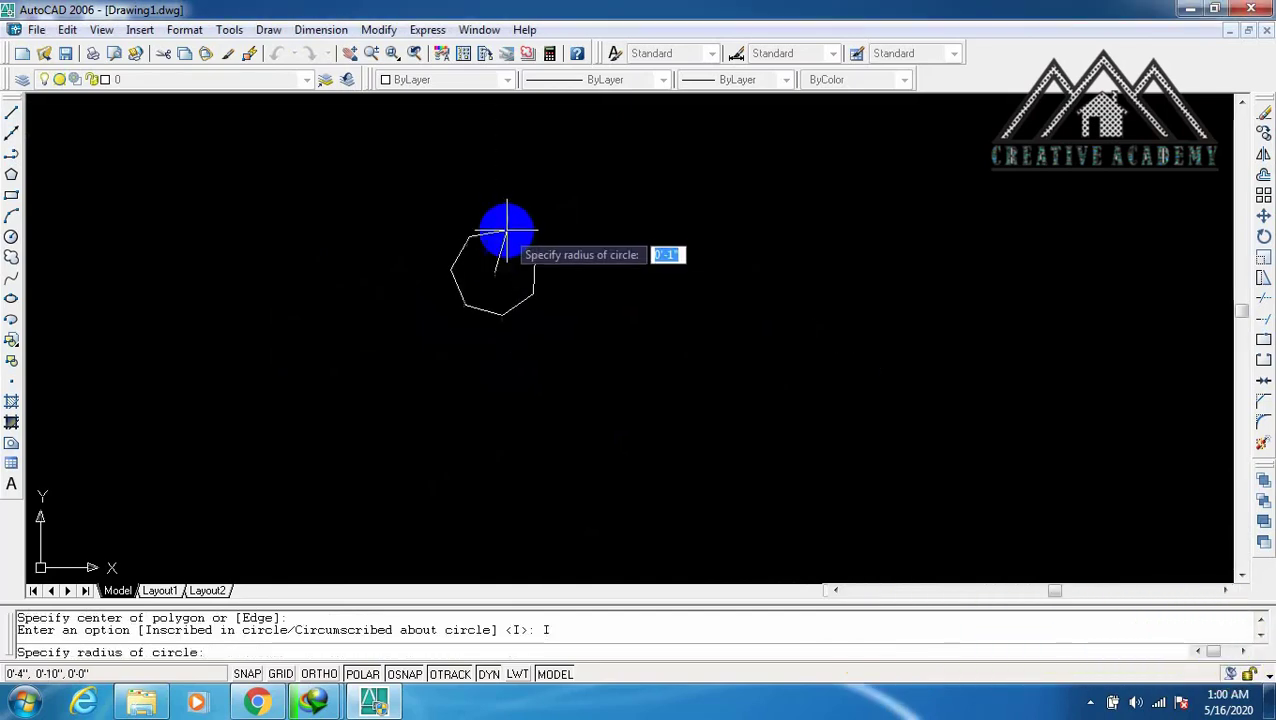
pyautogui.write('4')
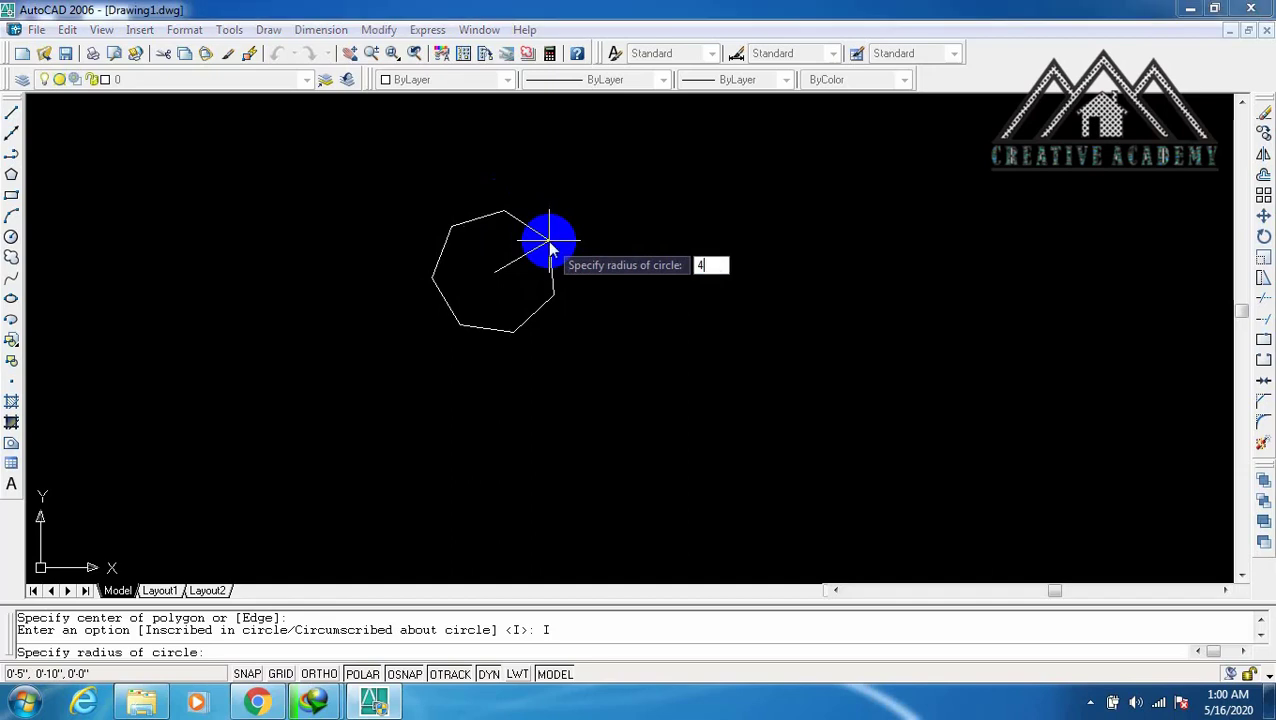
pyautogui.press('Return')
pyautogui.moveTo(537, 249); pyautogui.dragTo(557, 300, button='middle')
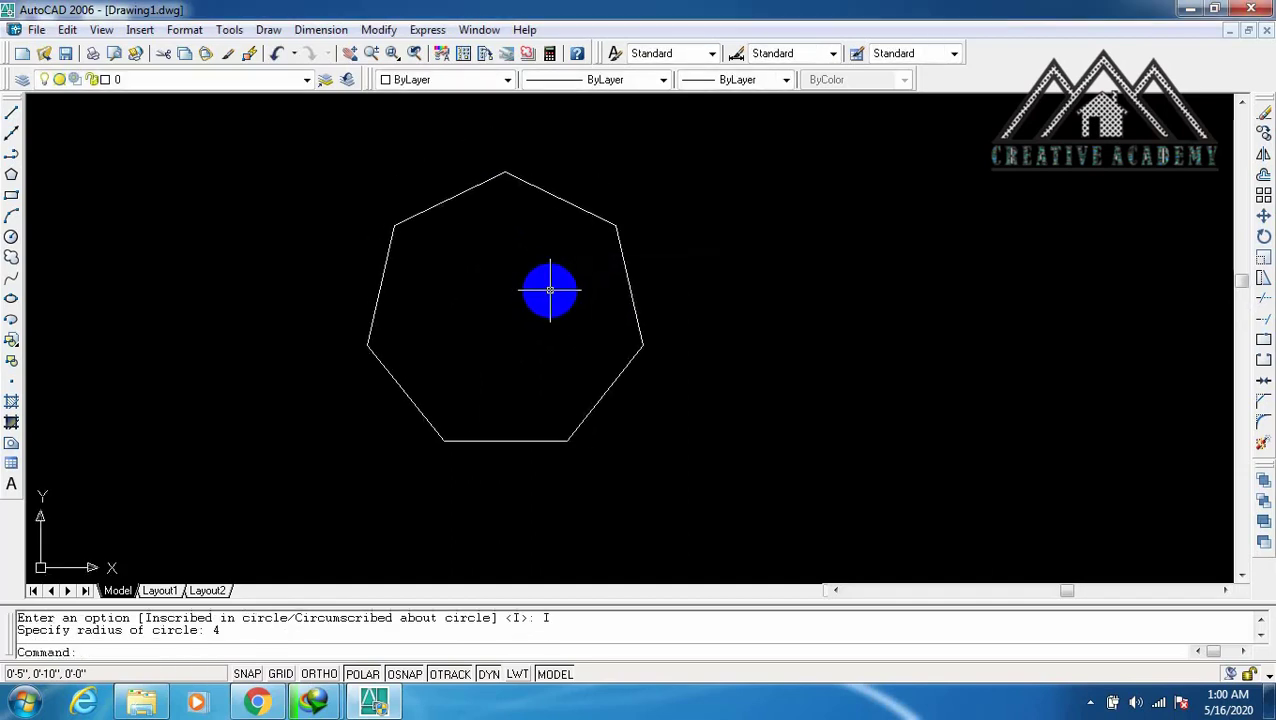
pyautogui.write('L')
pyautogui.press('Return')
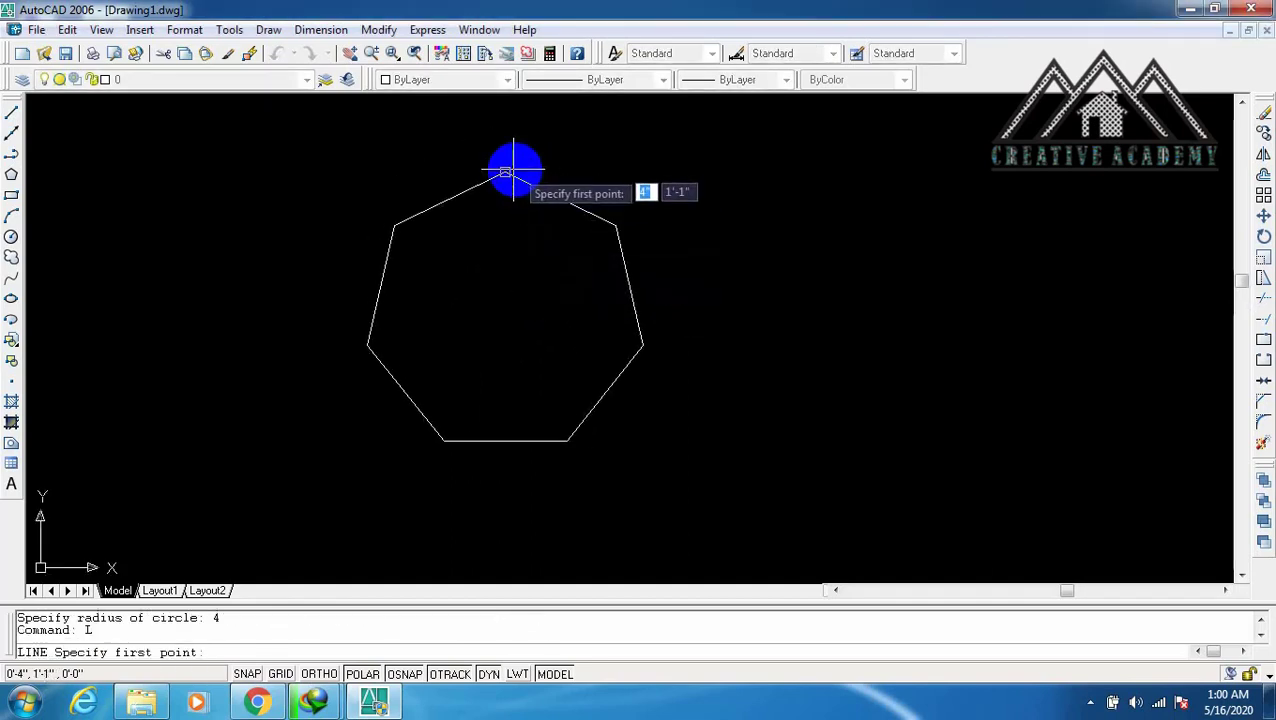
# Draw a vertical line from the heptagon's top vertex to its bottom edge midpoint.
pyautogui.click(505, 172)
pyautogui.click(505, 440)
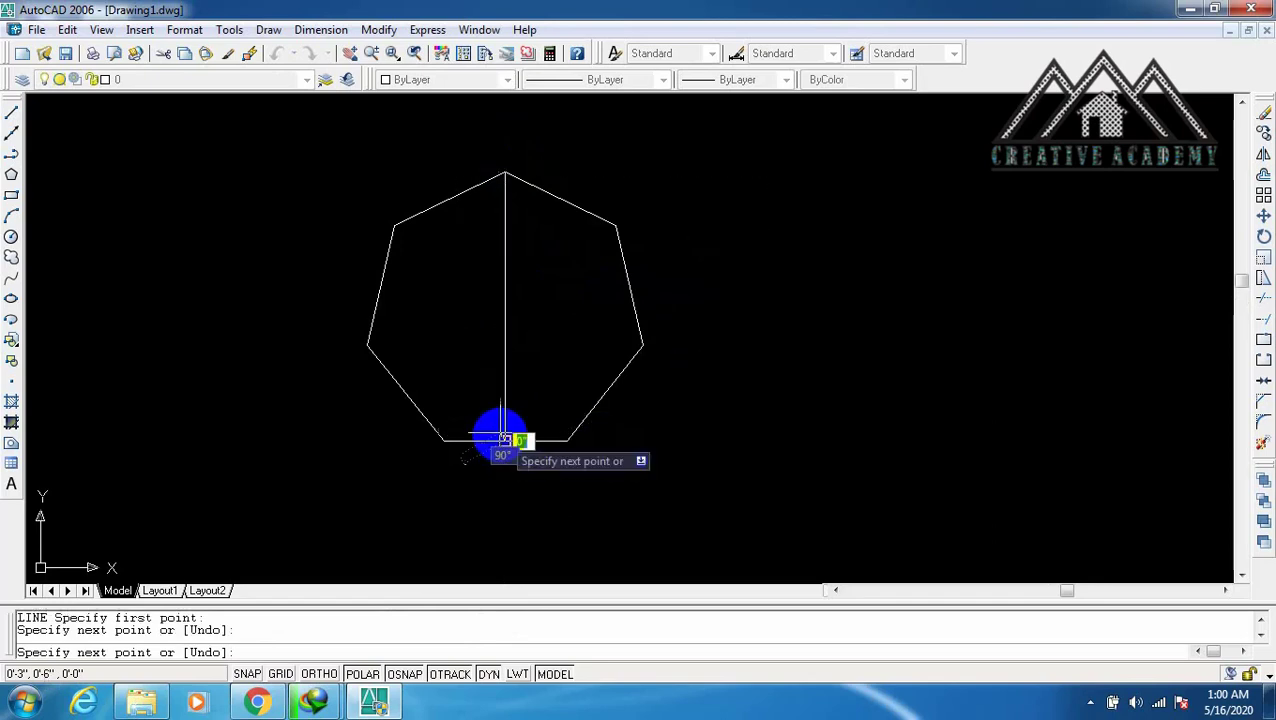
pyautogui.press('Return')
pyautogui.press('Return')
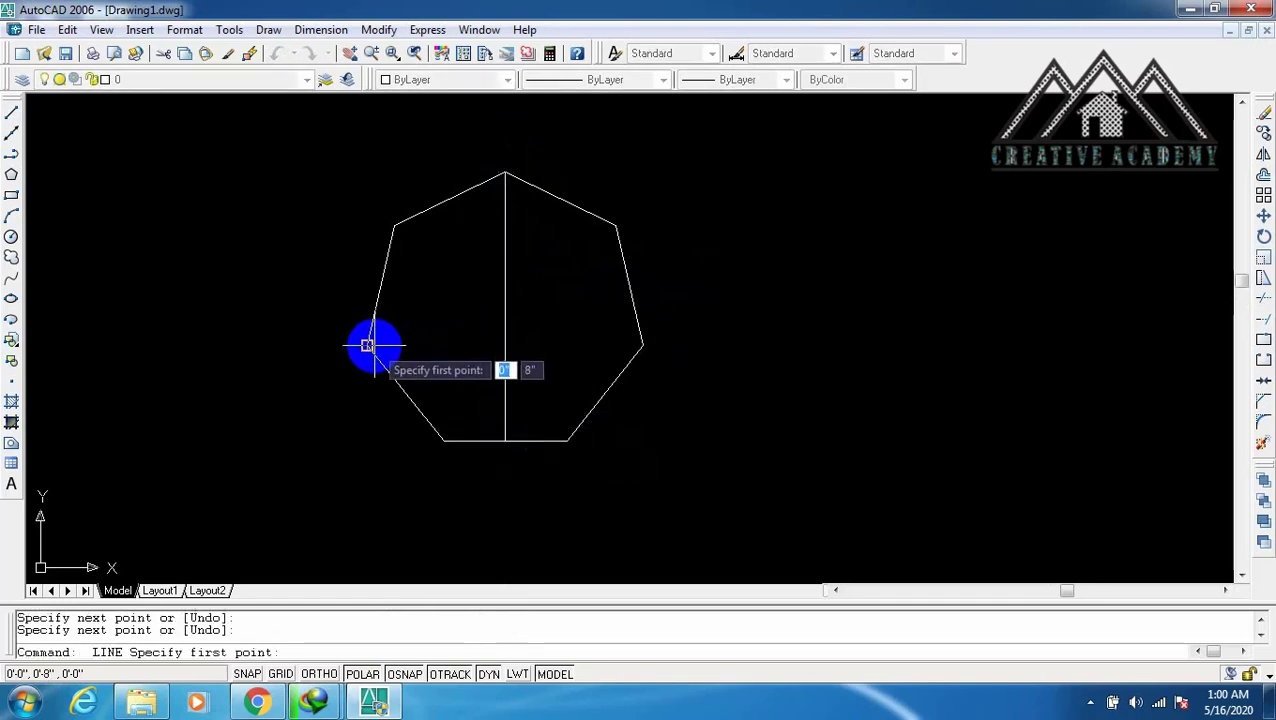
pyautogui.click(642, 345)
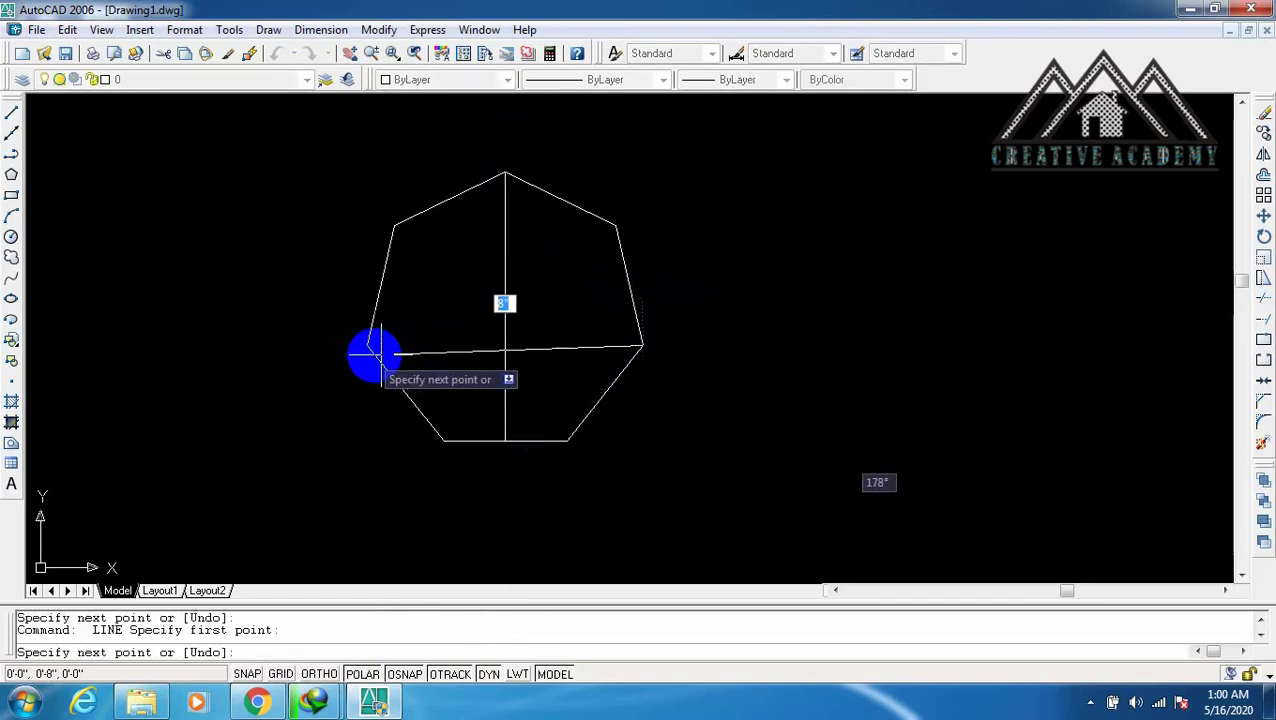
pyautogui.press('Escape')
pyautogui.press('Escape')
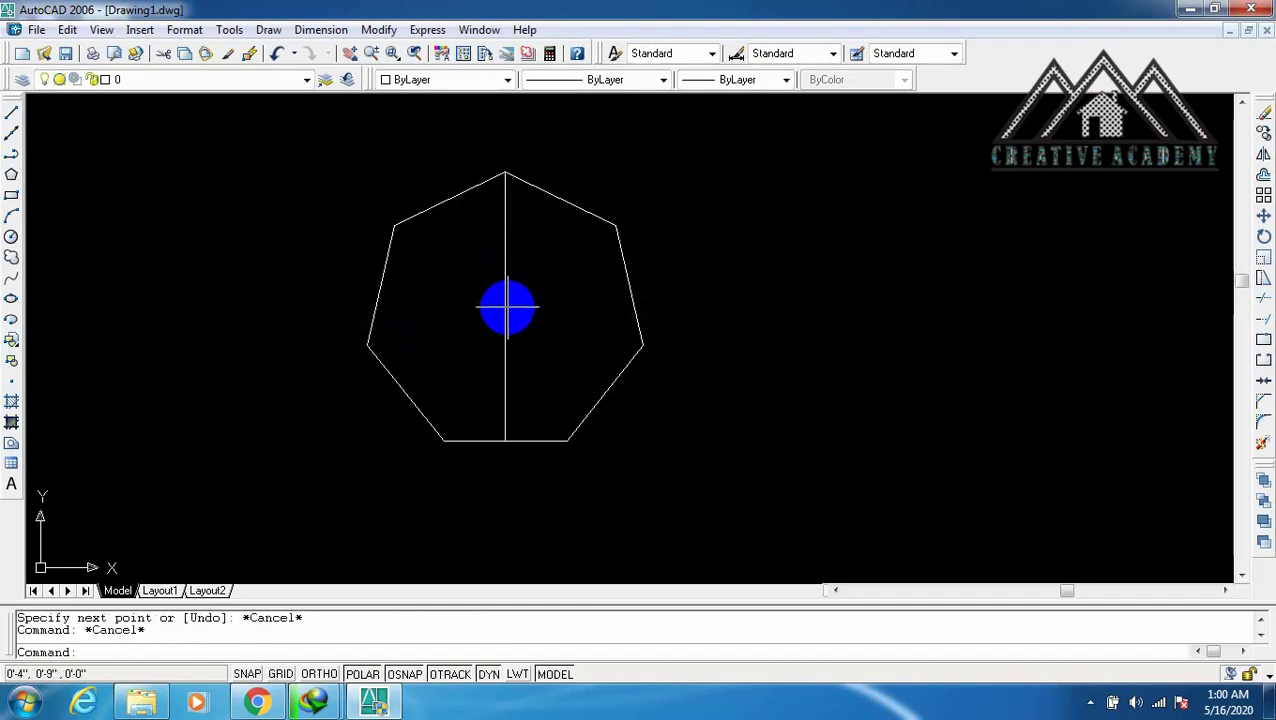
# Draw a radius-4 circle centred on the vertical line's midpoint and zoom to check it.
pyautogui.write('c')
pyautogui.press('Return')
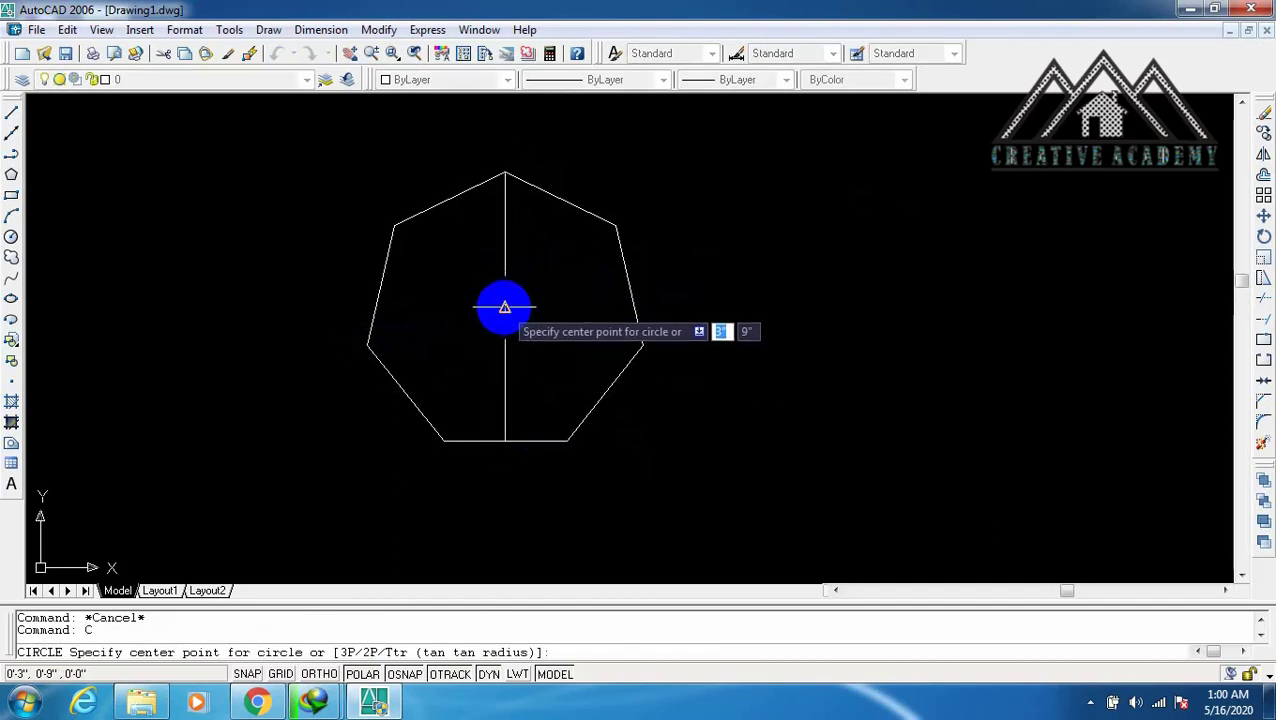
pyautogui.click(505, 306)
pyautogui.write('4')
pyautogui.press('Return')
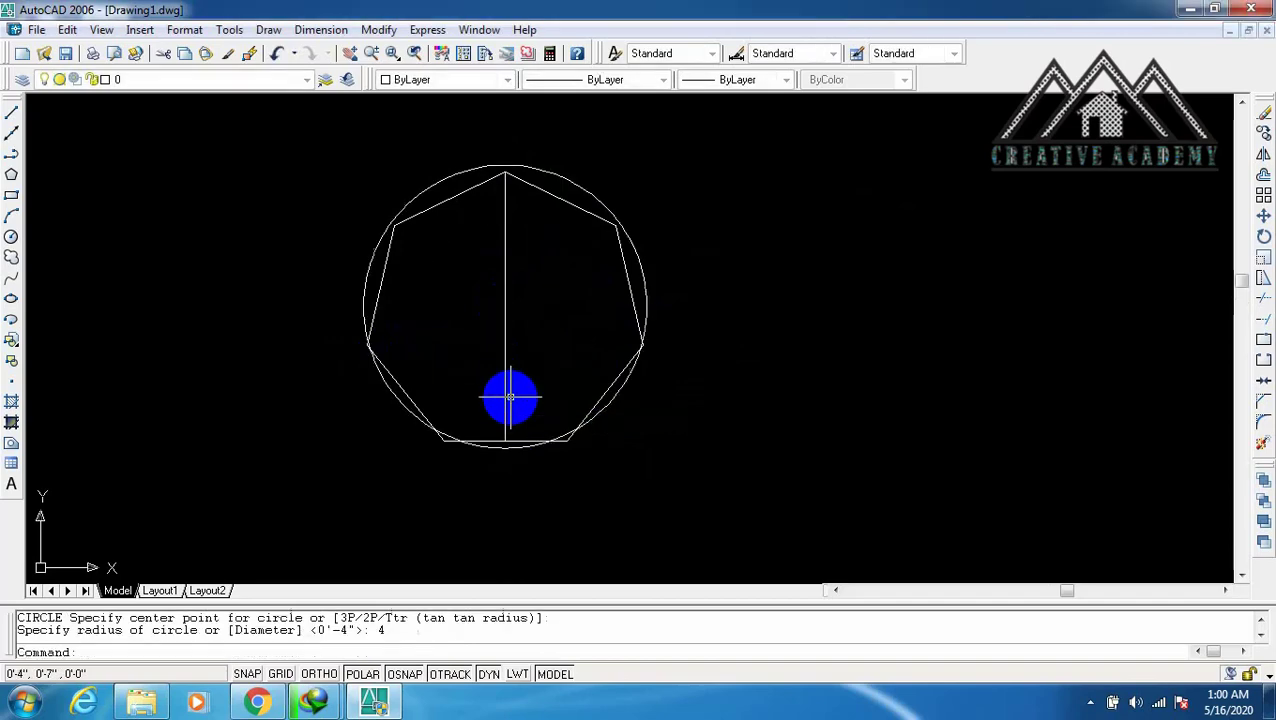
pyautogui.scroll(3, 433, 382)
pyautogui.scroll(1, 350, 350)
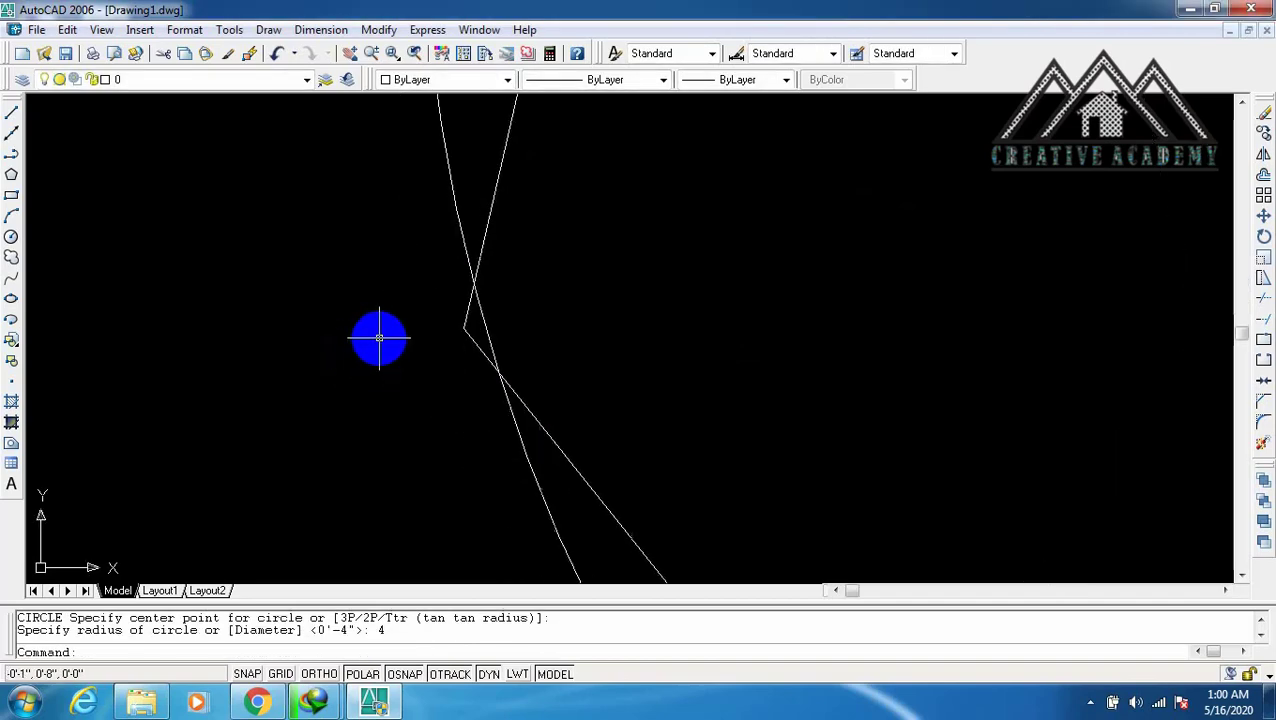
pyautogui.scroll(-1, 379, 336)
pyautogui.scroll(-3, 390, 353)
pyautogui.scroll(3, 584, 498)
pyautogui.scroll(-3, 803, 484)
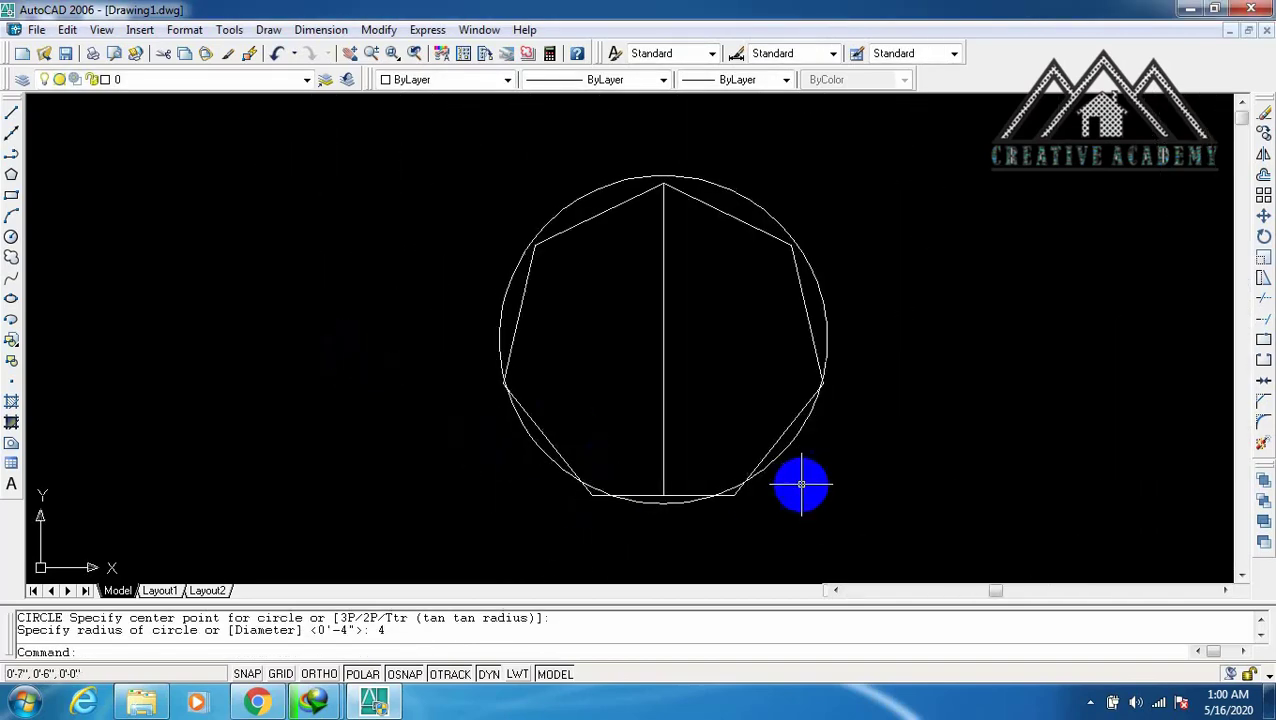
pyautogui.scroll(1, 826, 350)
pyautogui.scroll(3, 815, 403)
pyautogui.scroll(-3, 778, 250)
pyautogui.scroll(-2, 698, 177)
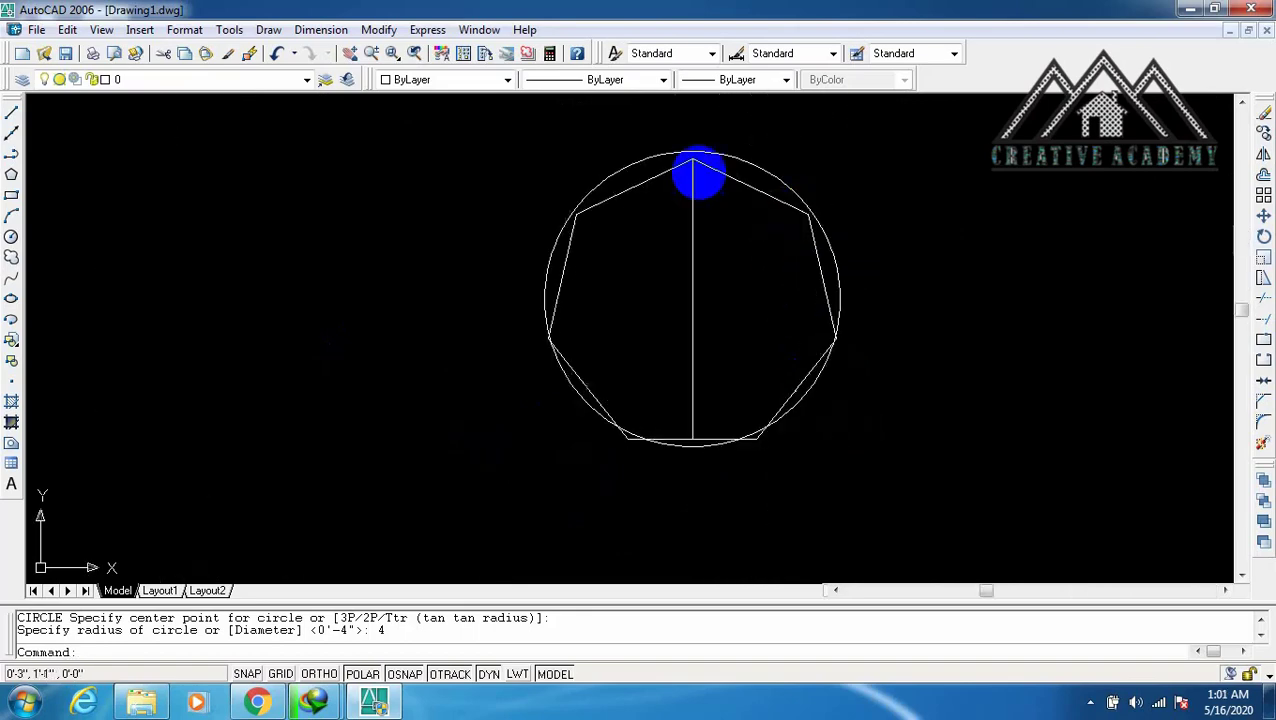
pyautogui.scroll(4, 655, 151)
pyautogui.scroll(-3, 565, 234)
pyautogui.scroll(3, 565, 234)
pyautogui.press('Escape')
# Erase the circle enclosing the heptagon.
pyautogui.click(581, 174)
pyautogui.click(533, 139)
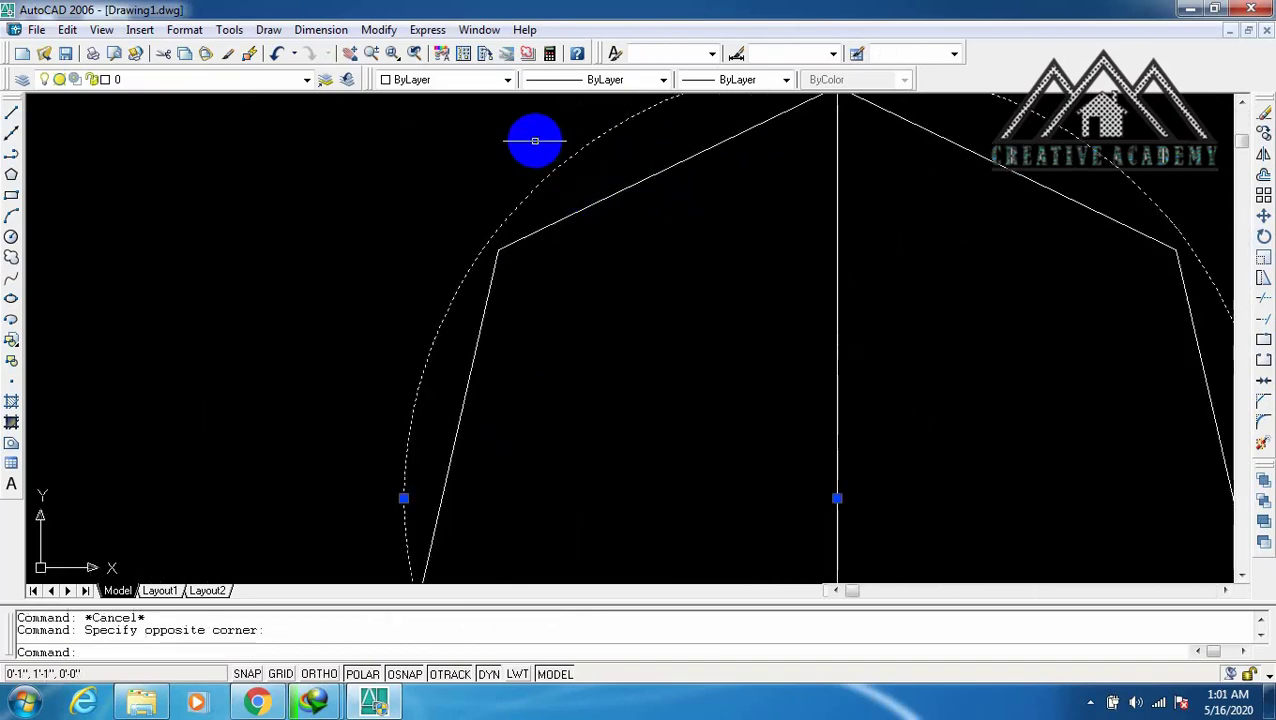
pyautogui.scroll(-4, 560, 190)
pyautogui.press('Delete')
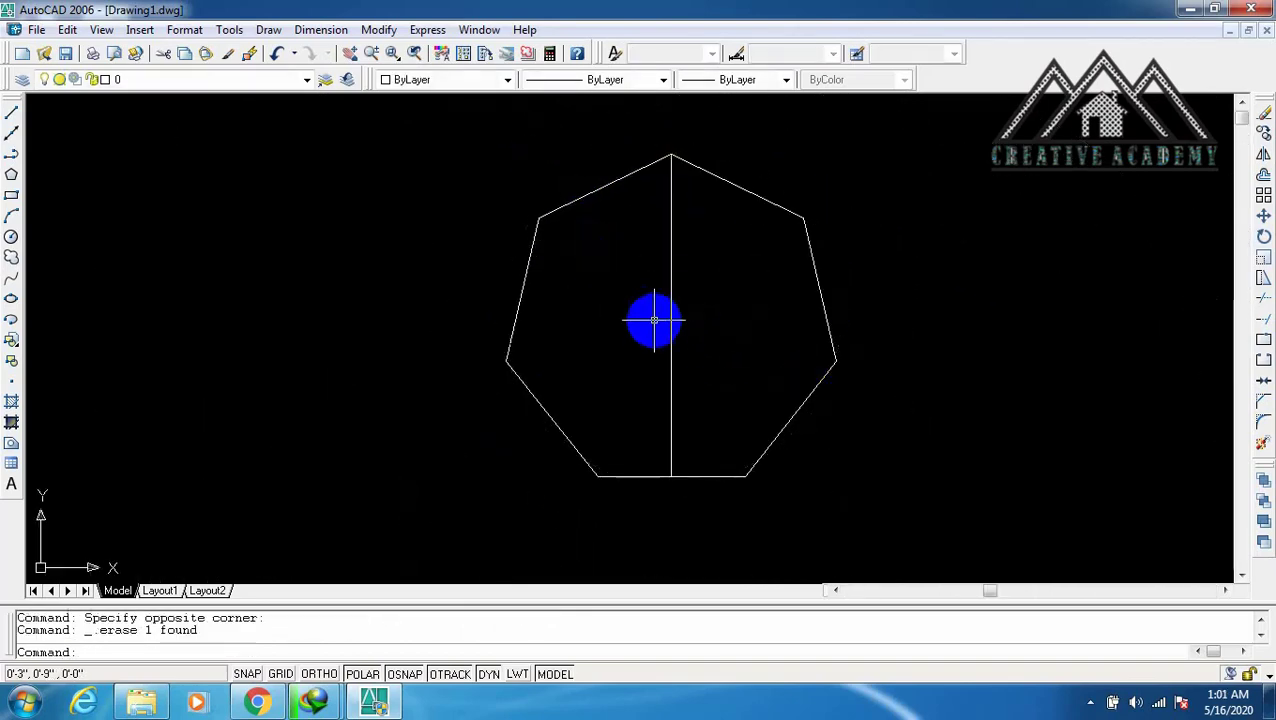
# Draw lines from the bottom-left and bottom-right vertices to the opposite top edge midpoints.
pyautogui.write('l')
pyautogui.press('Return')
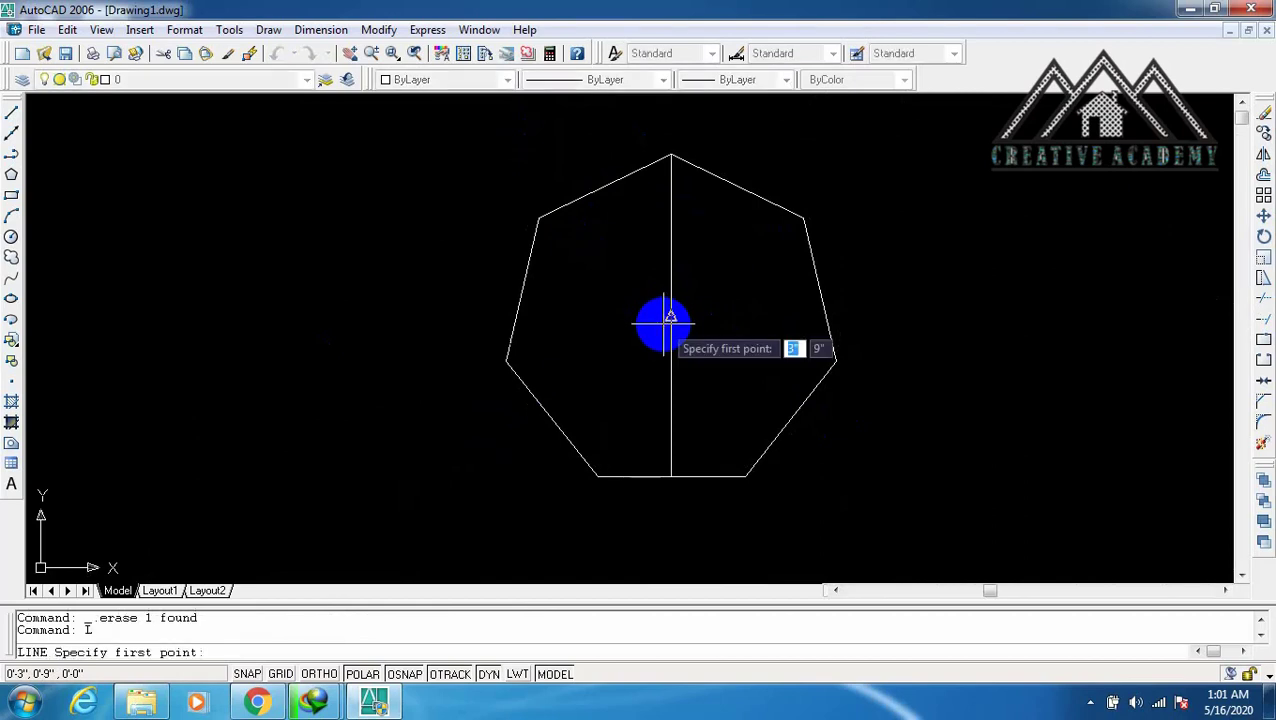
pyautogui.click(597, 476)
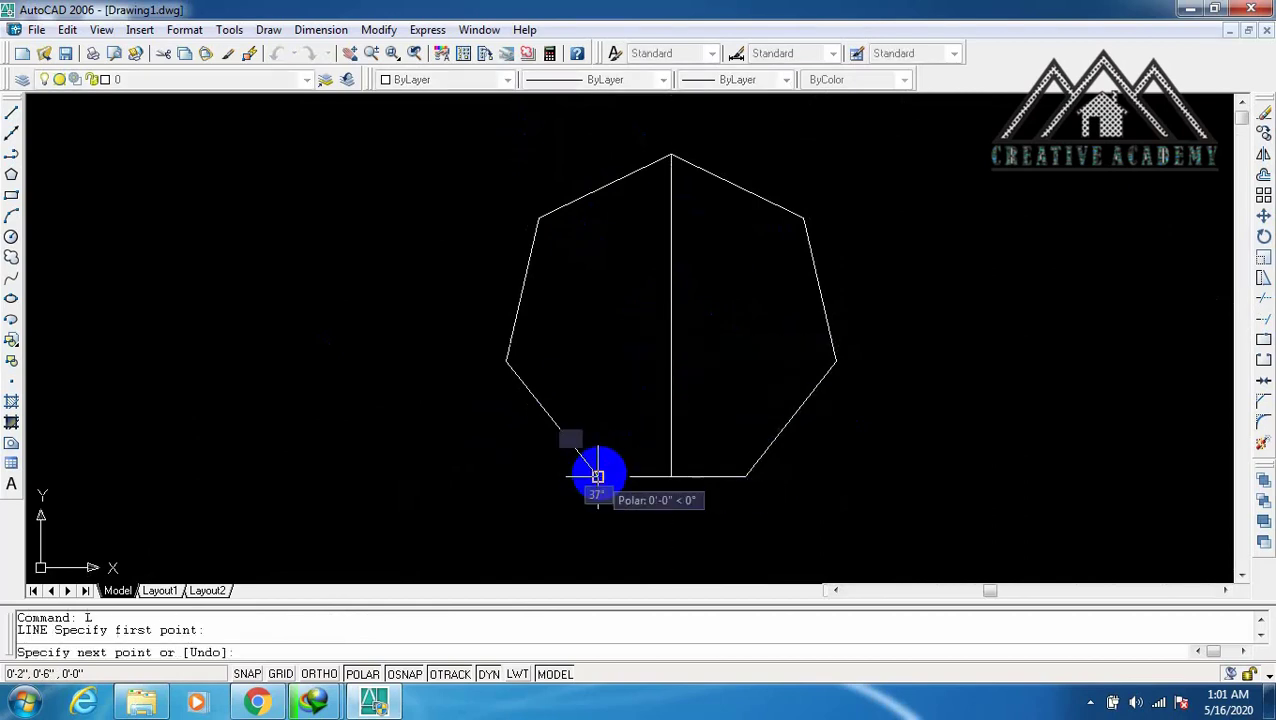
pyautogui.click(737, 187)
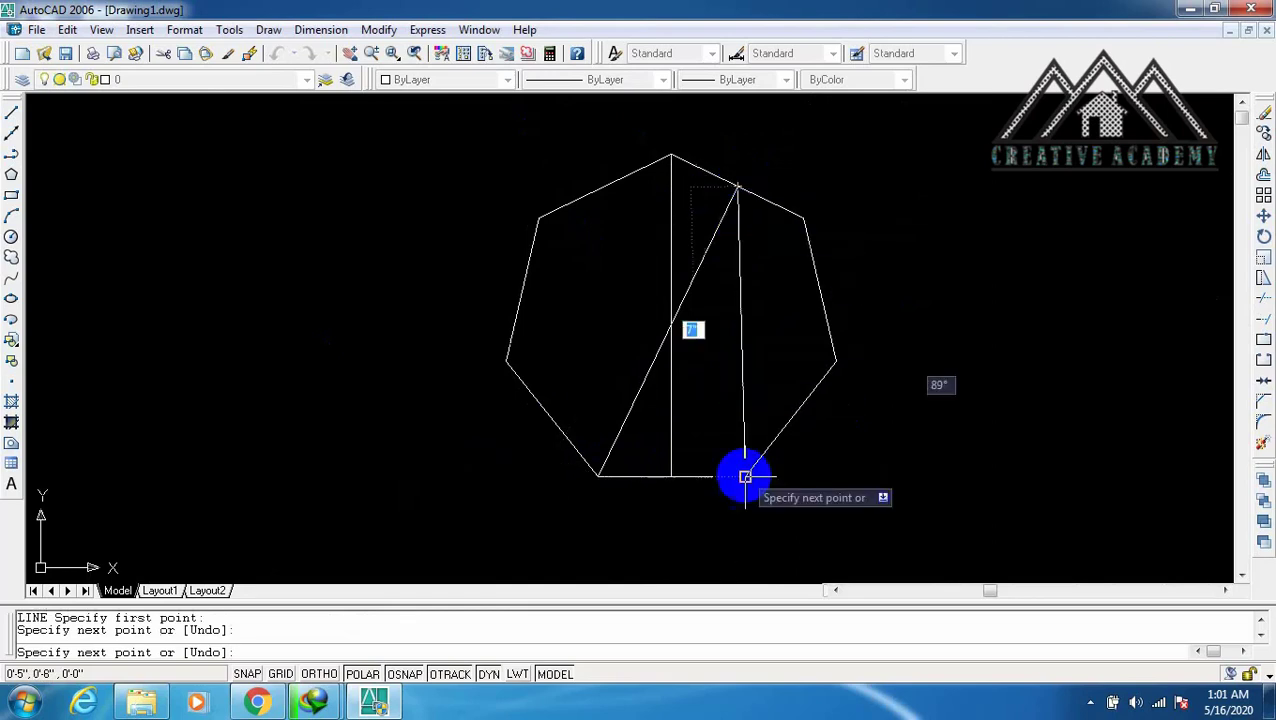
pyautogui.press('Return')
pyautogui.press('Return')
pyautogui.click(745, 476)
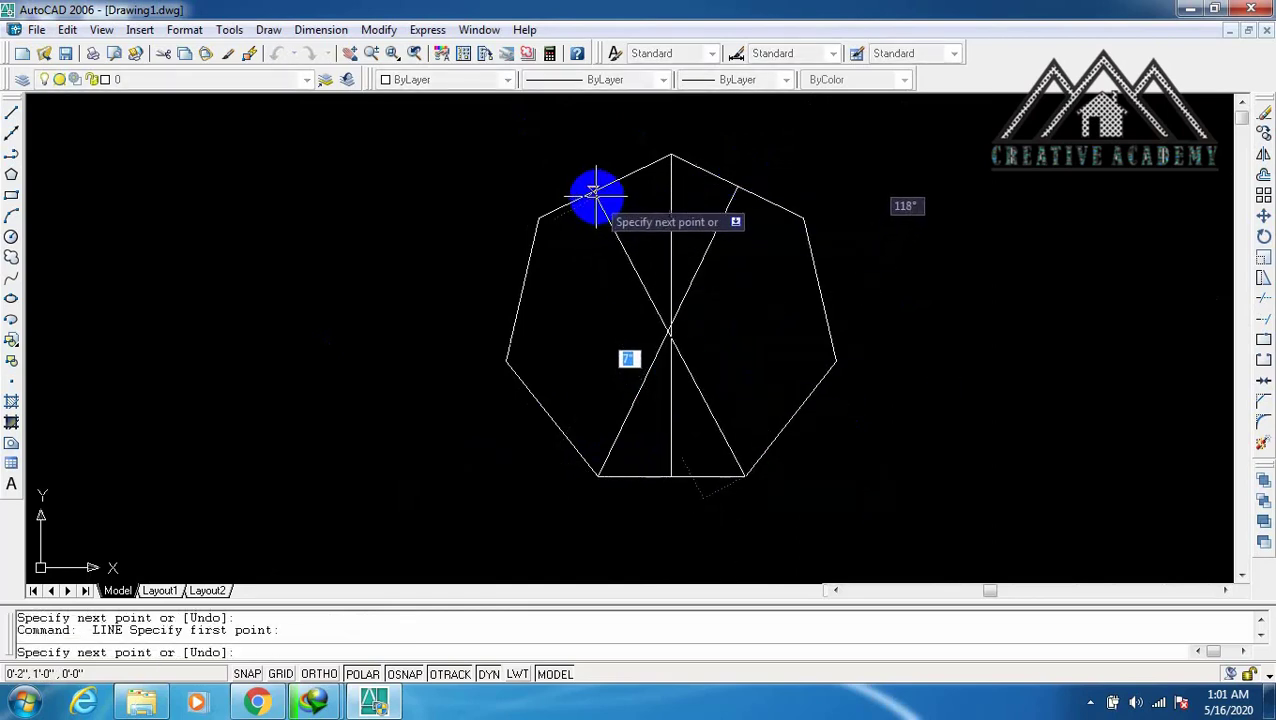
pyautogui.click(604, 187)
pyautogui.press('Return')
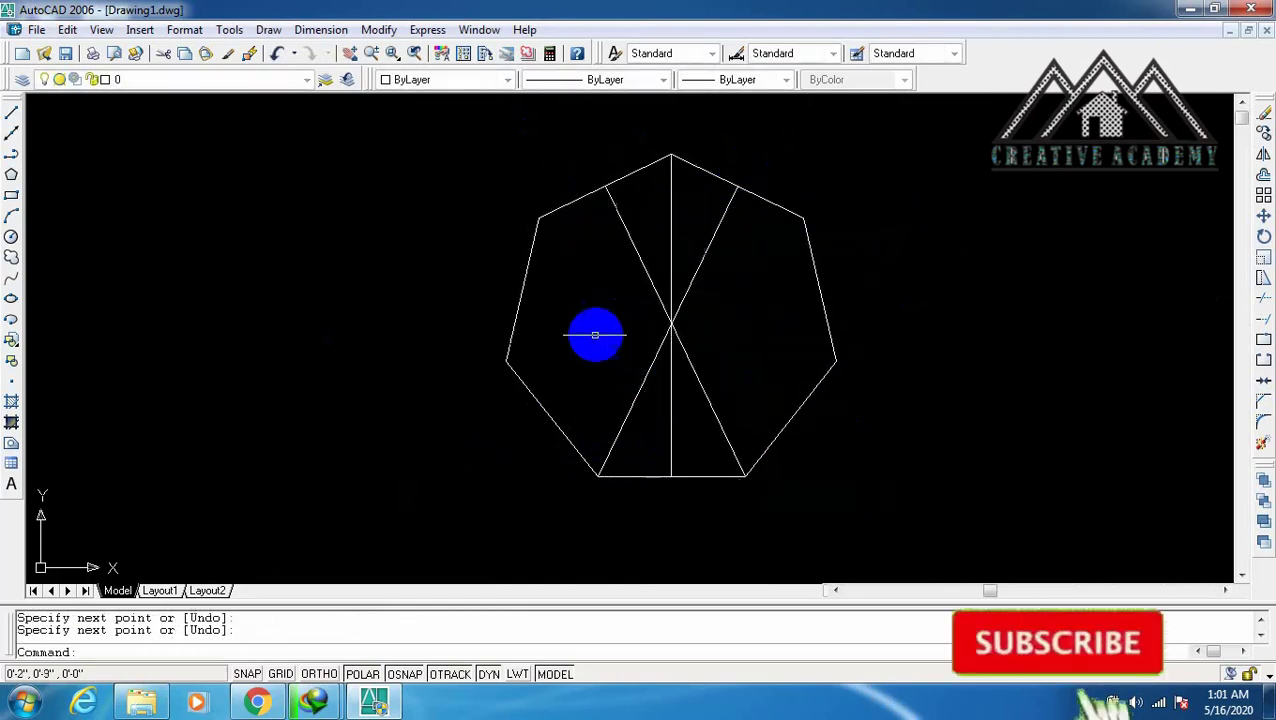
pyautogui.press('Return')
# Draw lines from the left, right and upper-right vertices through the centre to opposite edges.
pyautogui.click(507, 360)
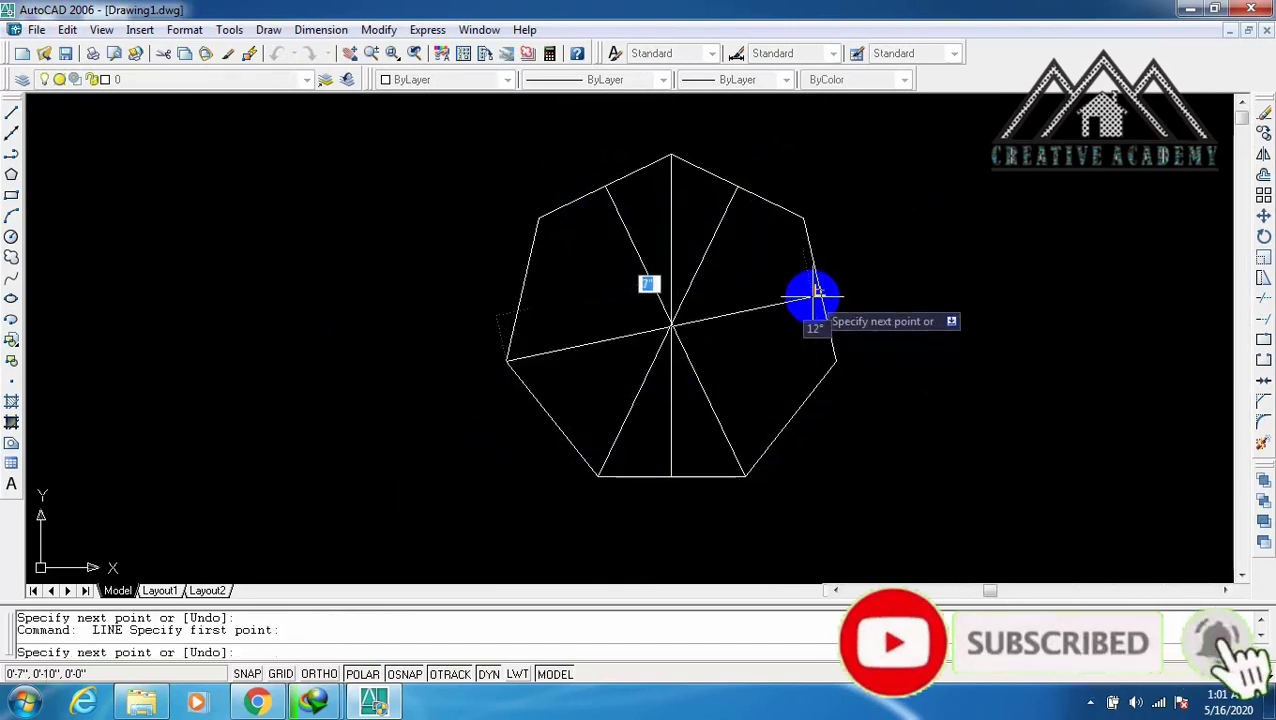
pyautogui.click(818, 291)
pyautogui.press('Return')
pyautogui.press('Return')
pyautogui.click(836, 360)
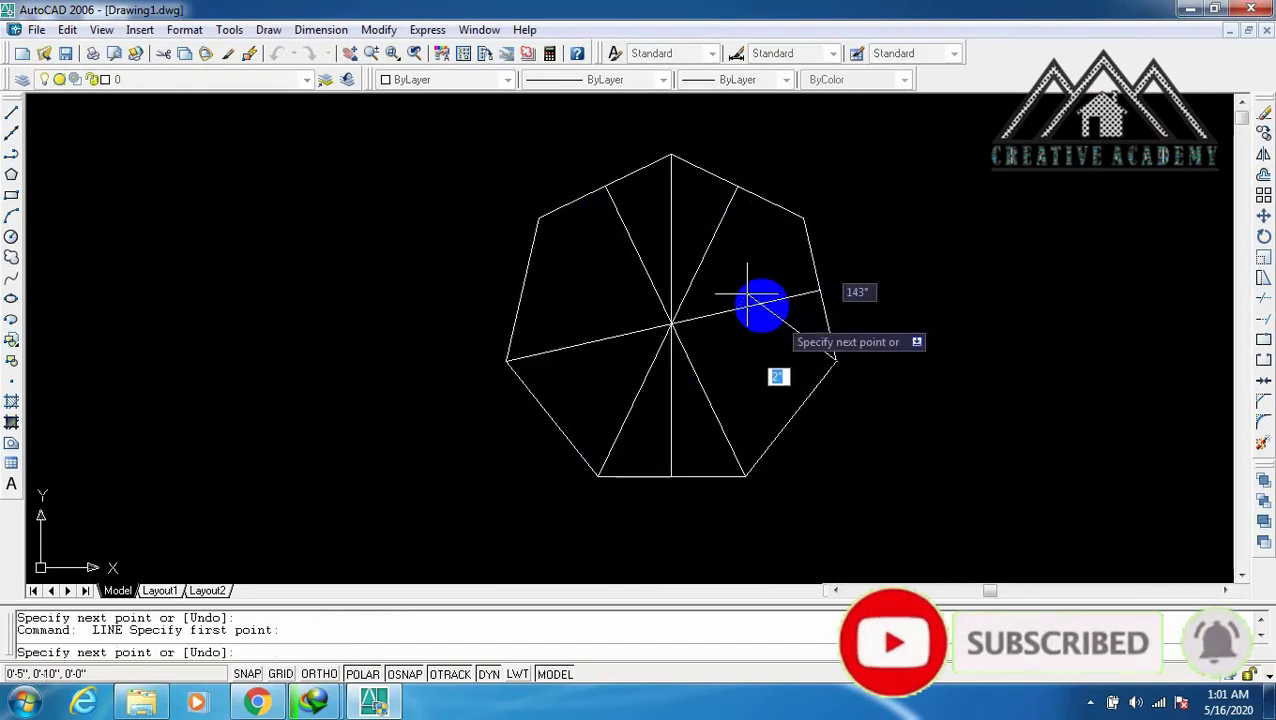
pyautogui.click(521, 291)
pyautogui.press('Return')
pyautogui.press('Return')
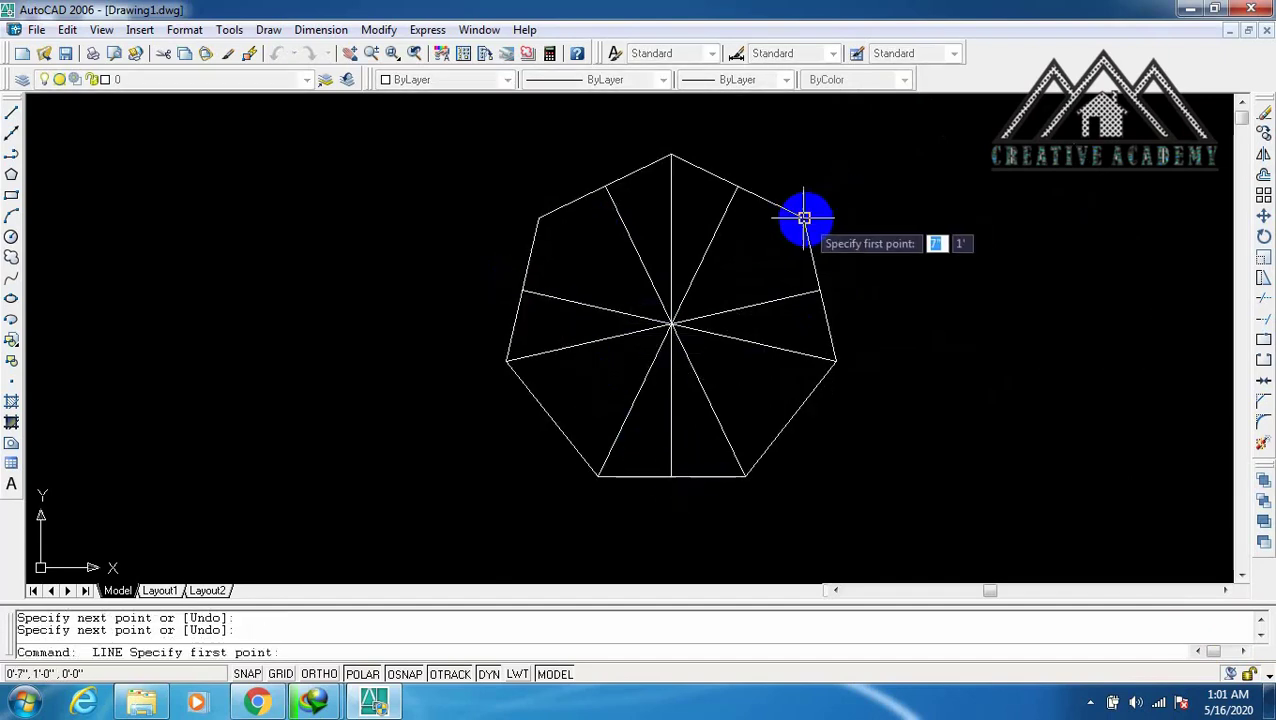
pyautogui.click(804, 217)
pyautogui.click(687, 320)
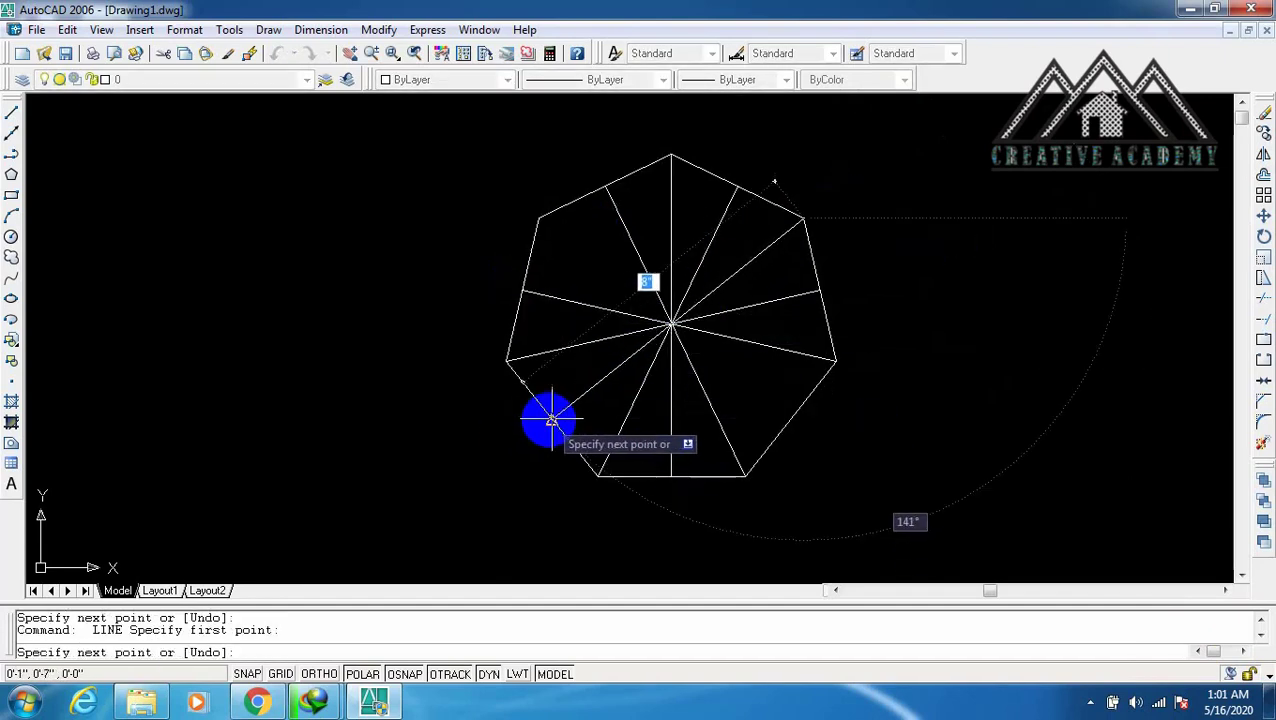
pyautogui.click(551, 418)
pyautogui.press('Return')
pyautogui.press('Return')
pyautogui.click(538, 217)
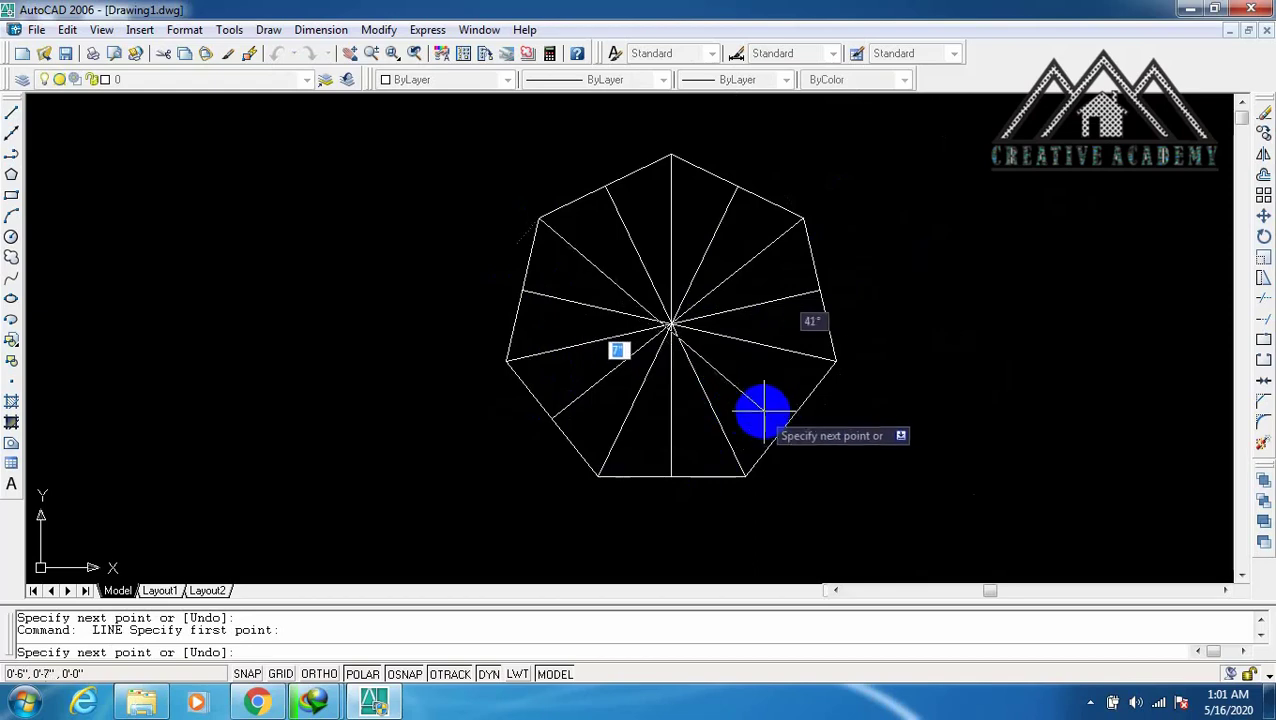
pyautogui.press('Escape')
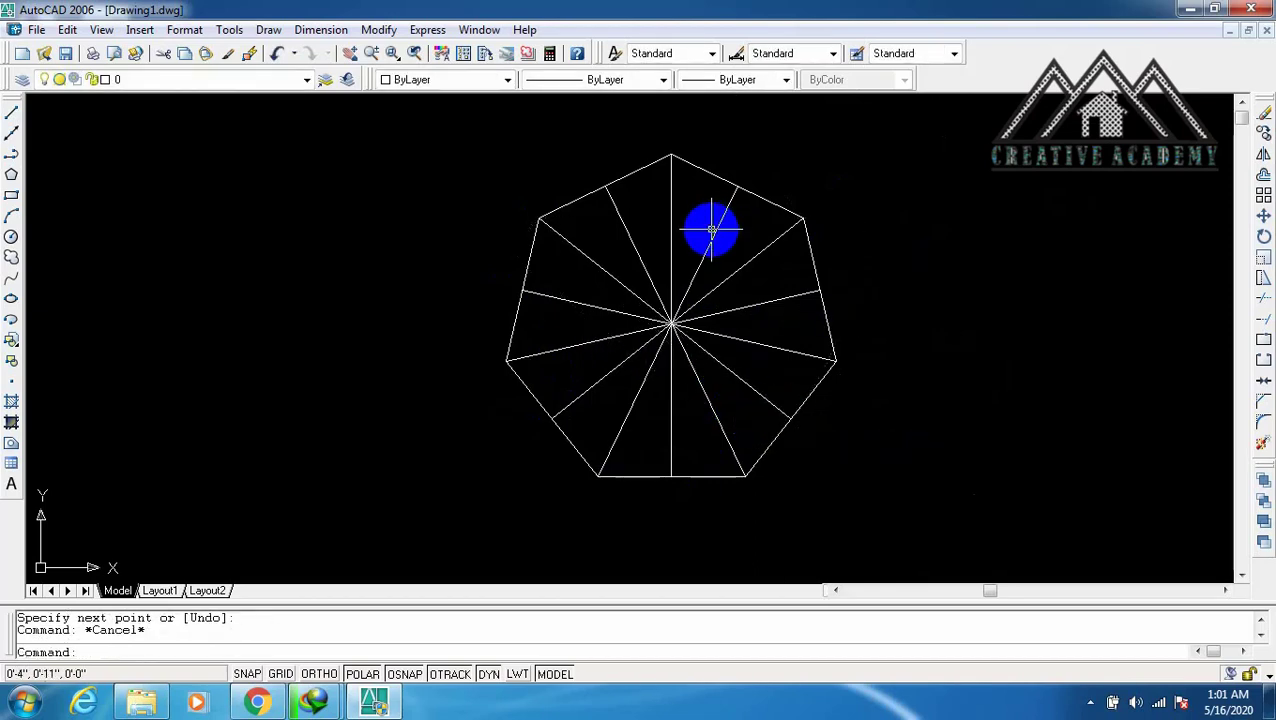
# Draw a radius-4 circle centred where the seven heptagon lines cross.
pyautogui.write('c')
pyautogui.press('Return')
pyautogui.scroll(5, 672, 322)
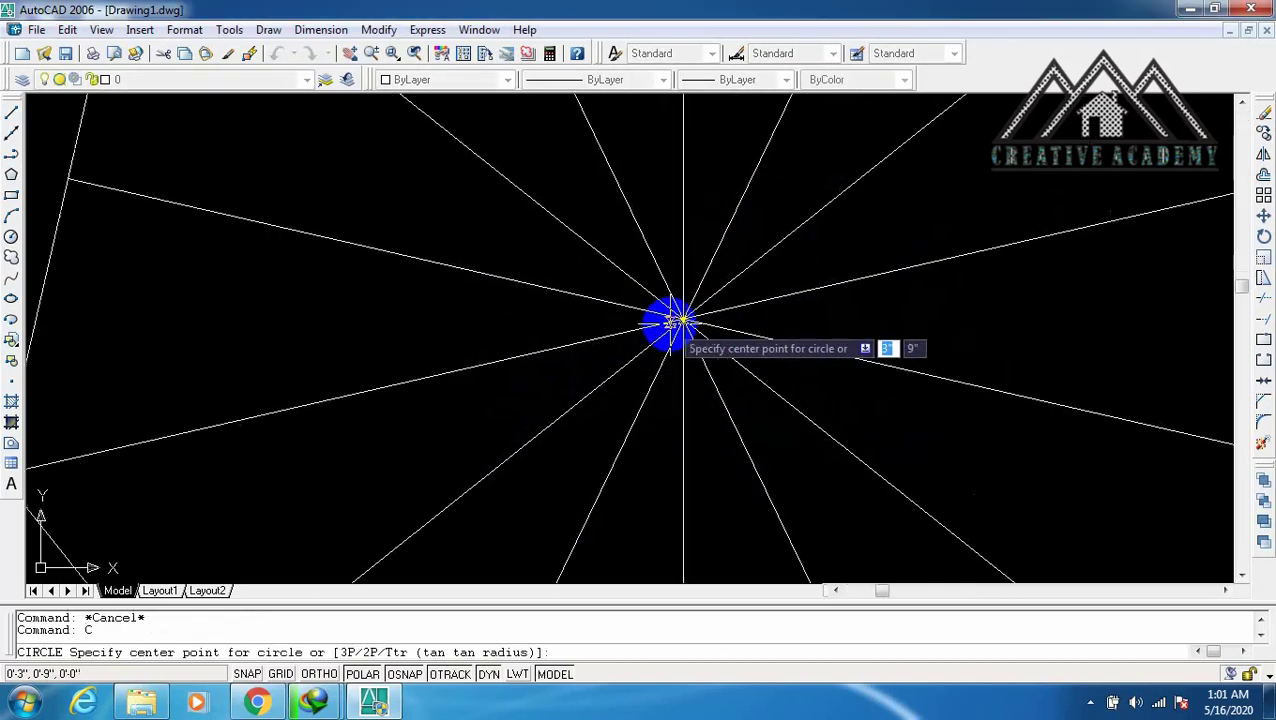
pyautogui.click(683, 320)
pyautogui.scroll(-4, 684, 322)
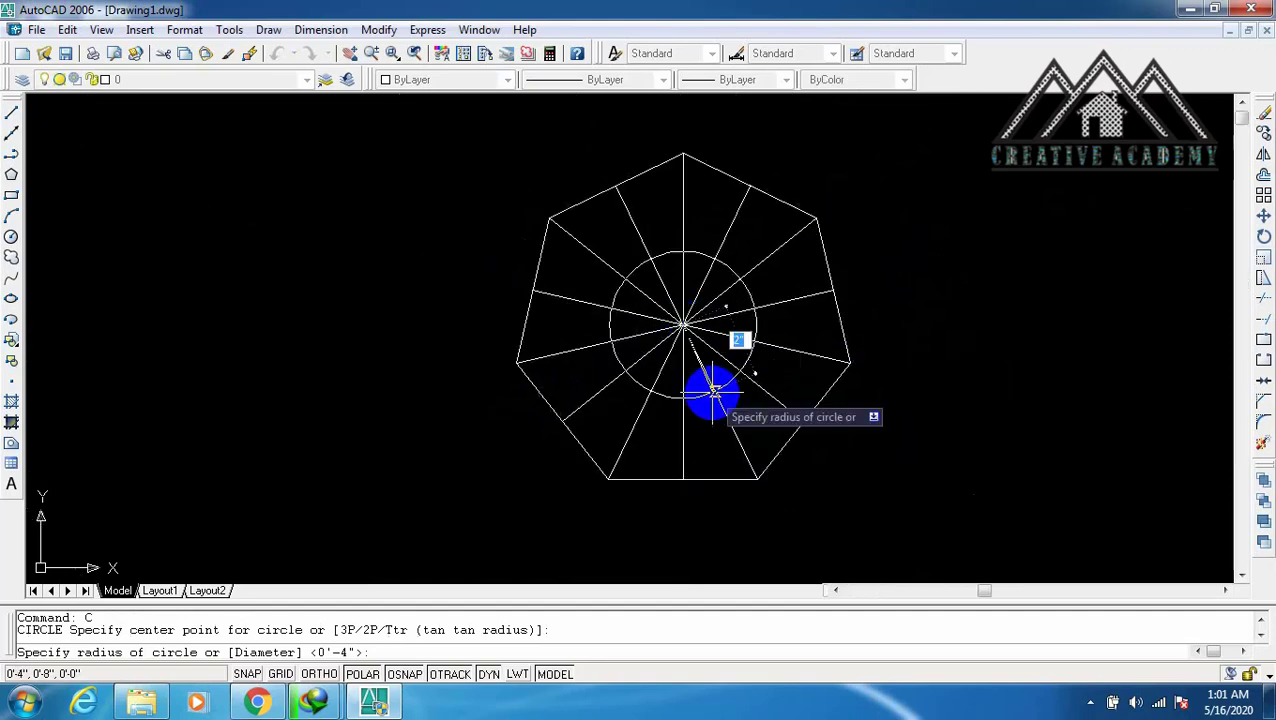
pyautogui.write('4')
pyautogui.press('Return')
pyautogui.press('Return')
pyautogui.press('Escape')
# Window-select the heptagon, its corner-to-edge lines and the enclosing circle.
pyautogui.scroll(5, 698, 176)
pyautogui.scroll(2, 724, 193)
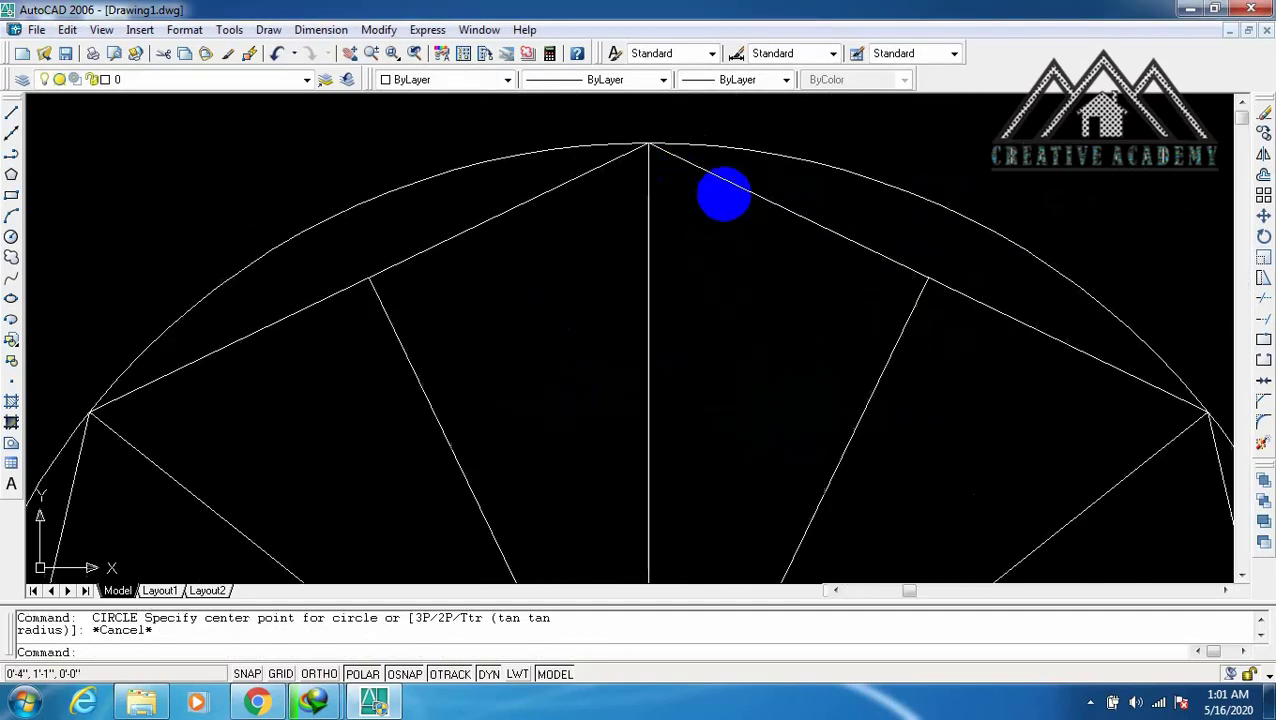
pyautogui.scroll(-3, 669, 142)
pyautogui.scroll(-3, 775, 242)
pyautogui.scroll(-2, 826, 302)
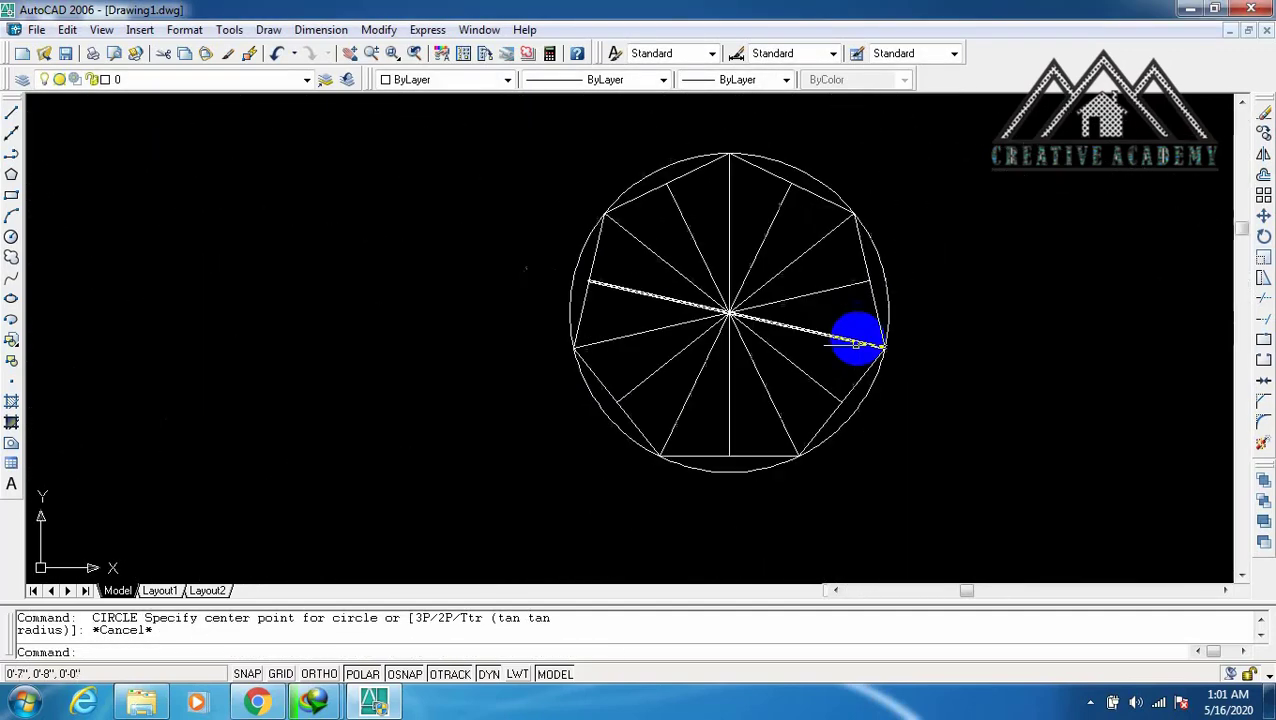
pyautogui.scroll(3, 857, 344)
pyautogui.scroll(1, 590, 254)
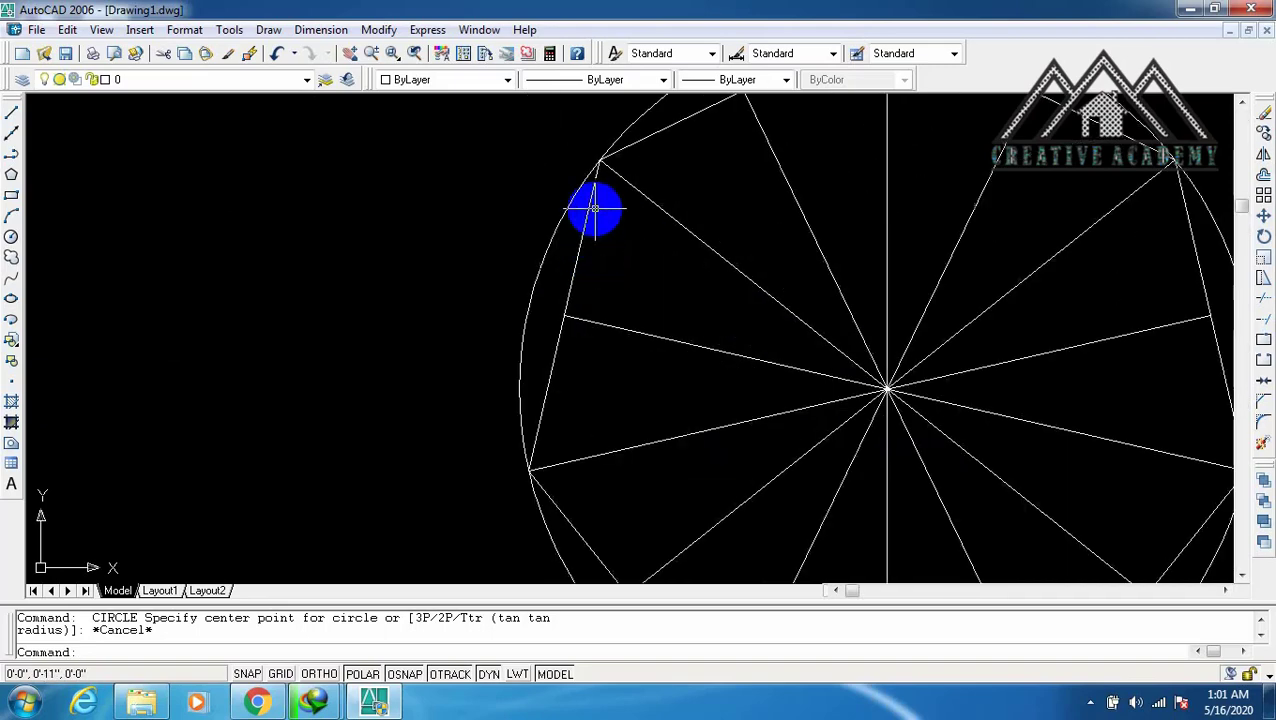
pyautogui.scroll(-4, 594, 208)
pyautogui.scroll(-1, 593, 208)
pyautogui.scroll(1, 593, 205)
pyautogui.scroll(3, 592, 197)
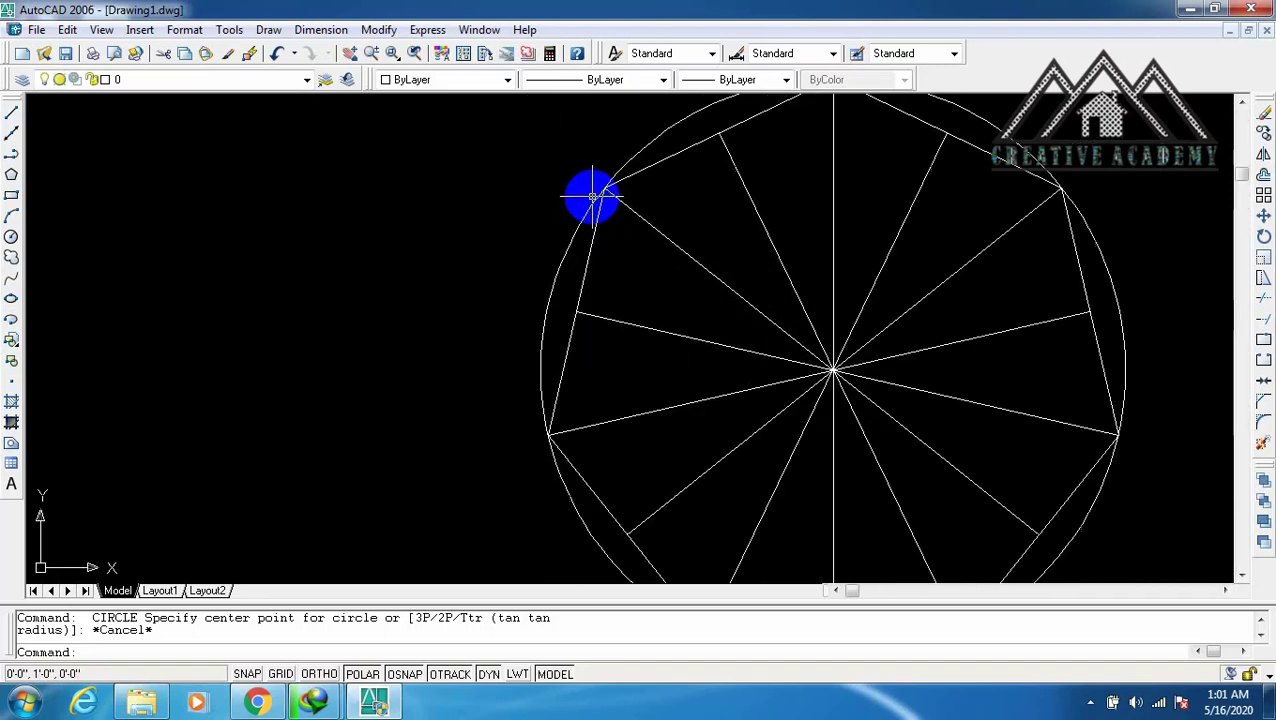
pyautogui.scroll(-2, 596, 206)
pyautogui.press('Escape')
pyautogui.scroll(-2, 820, 285)
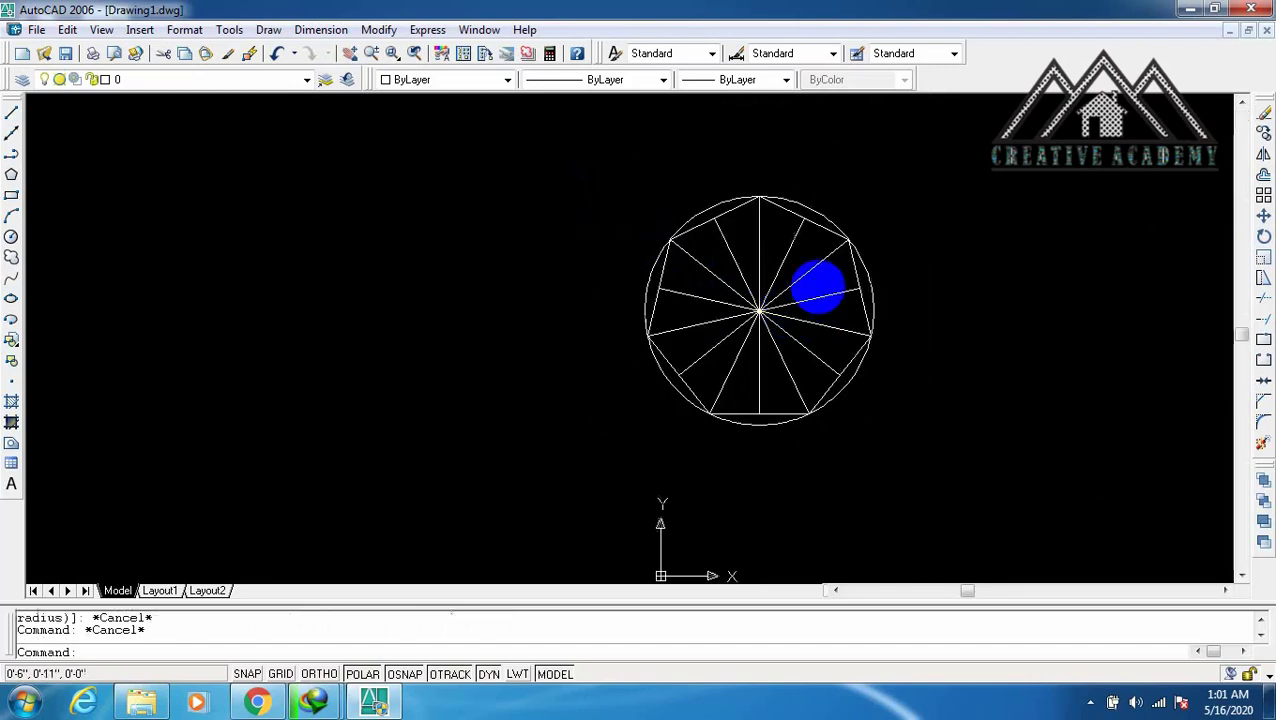
pyautogui.click(917, 216)
pyautogui.click(613, 447)
# Erase the heptagon figure and draw a 6-sided polygon circumscribed about a radius-4 circle.
pyautogui.press('Delete')
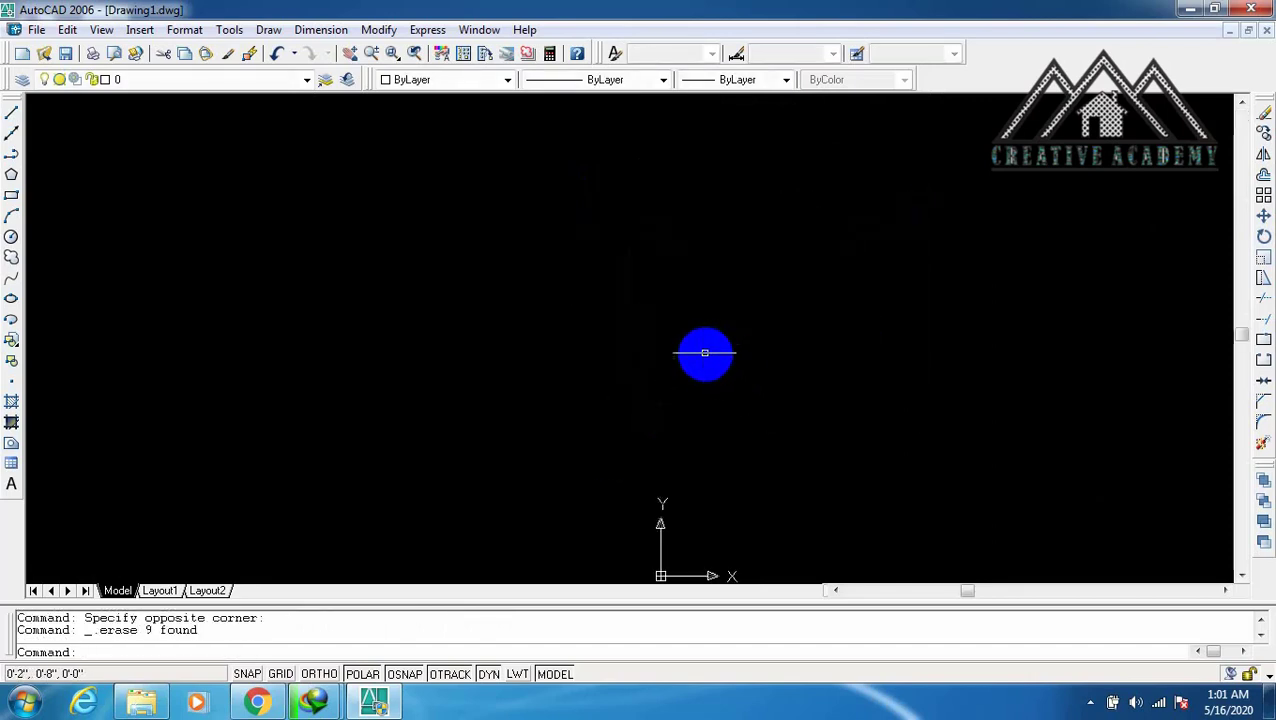
pyautogui.click(10, 174)
pyautogui.write('6')
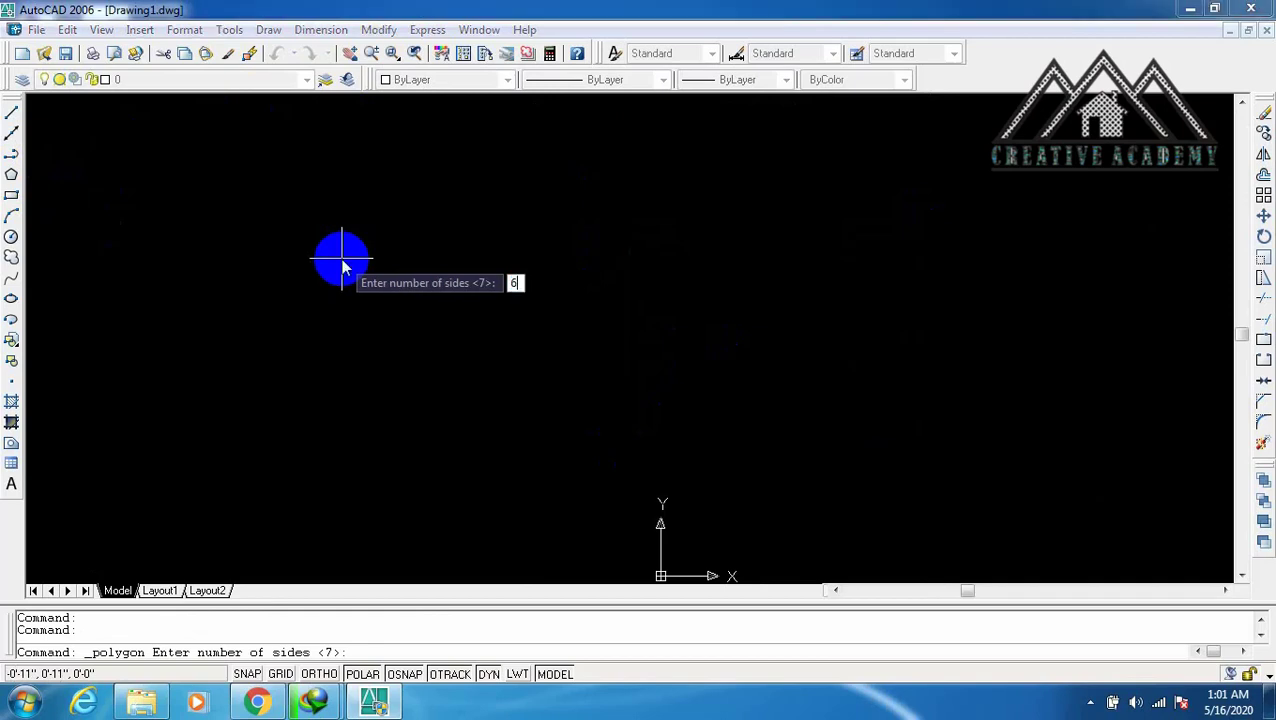
pyautogui.press('Return')
pyautogui.click(341, 262)
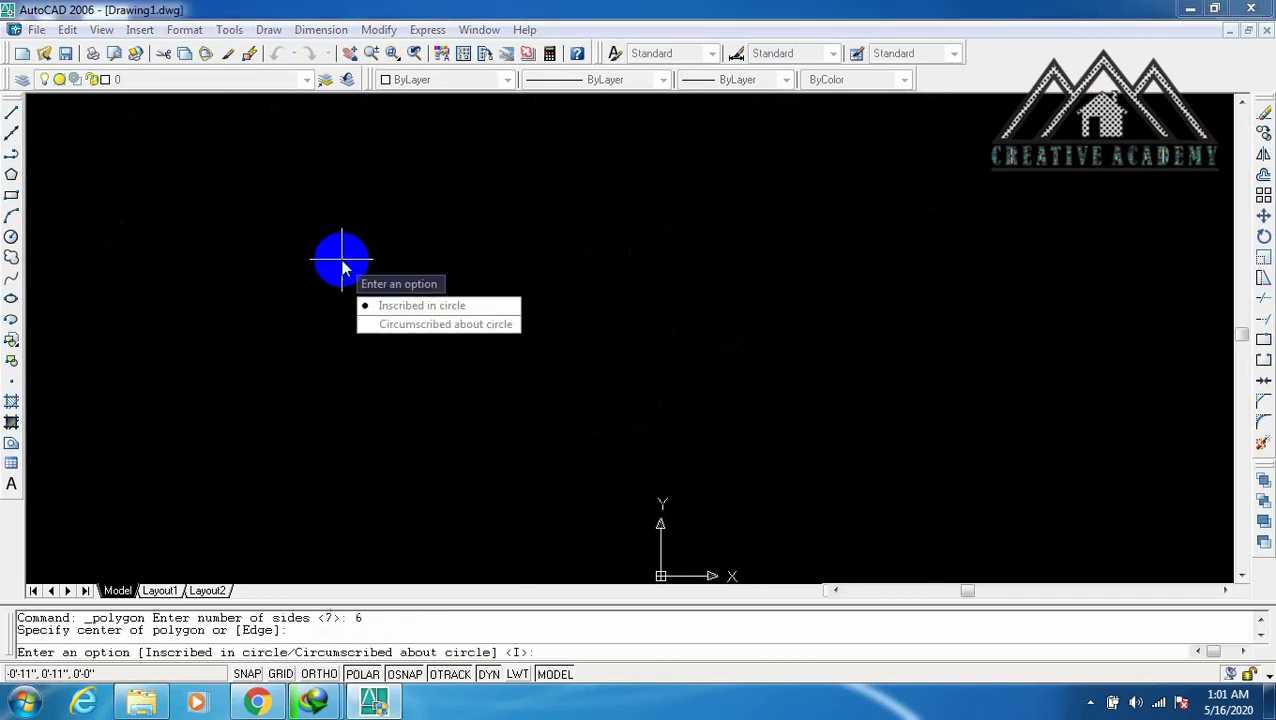
pyautogui.click(392, 326)
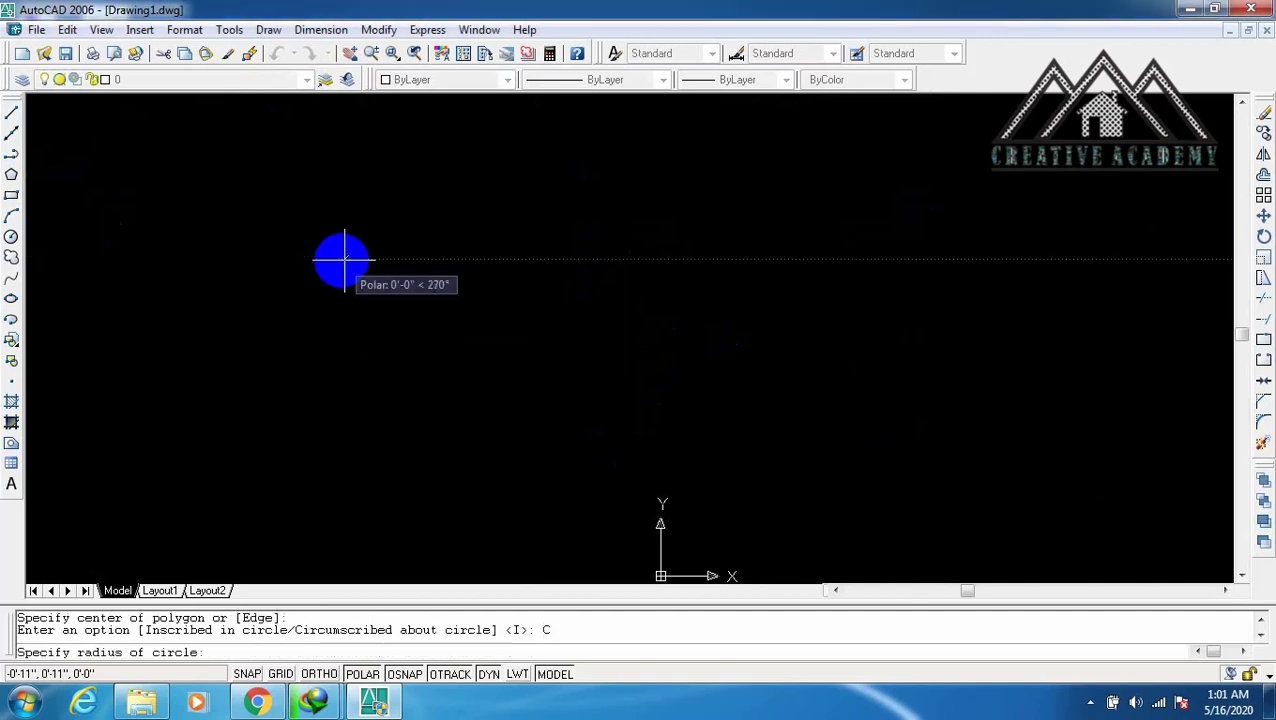
pyautogui.write('4')
pyautogui.press('Return')
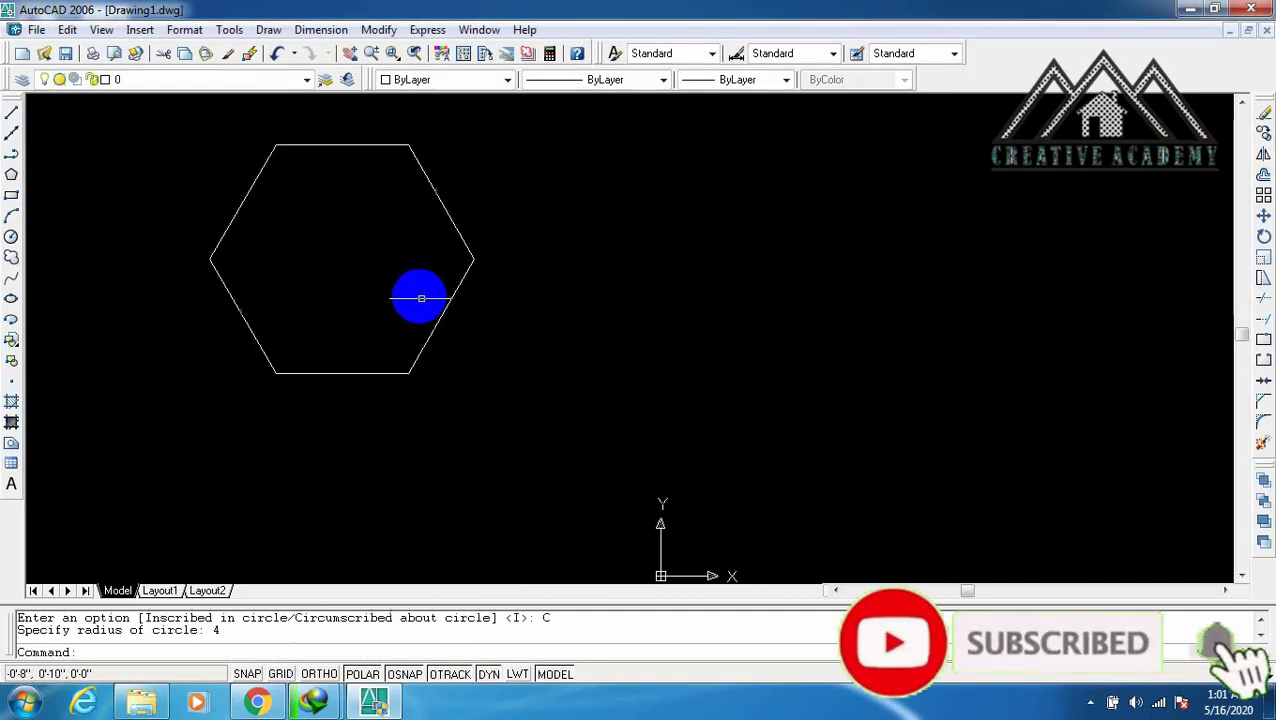
pyautogui.press('Escape')
pyautogui.write('L')
pyautogui.press('Return')
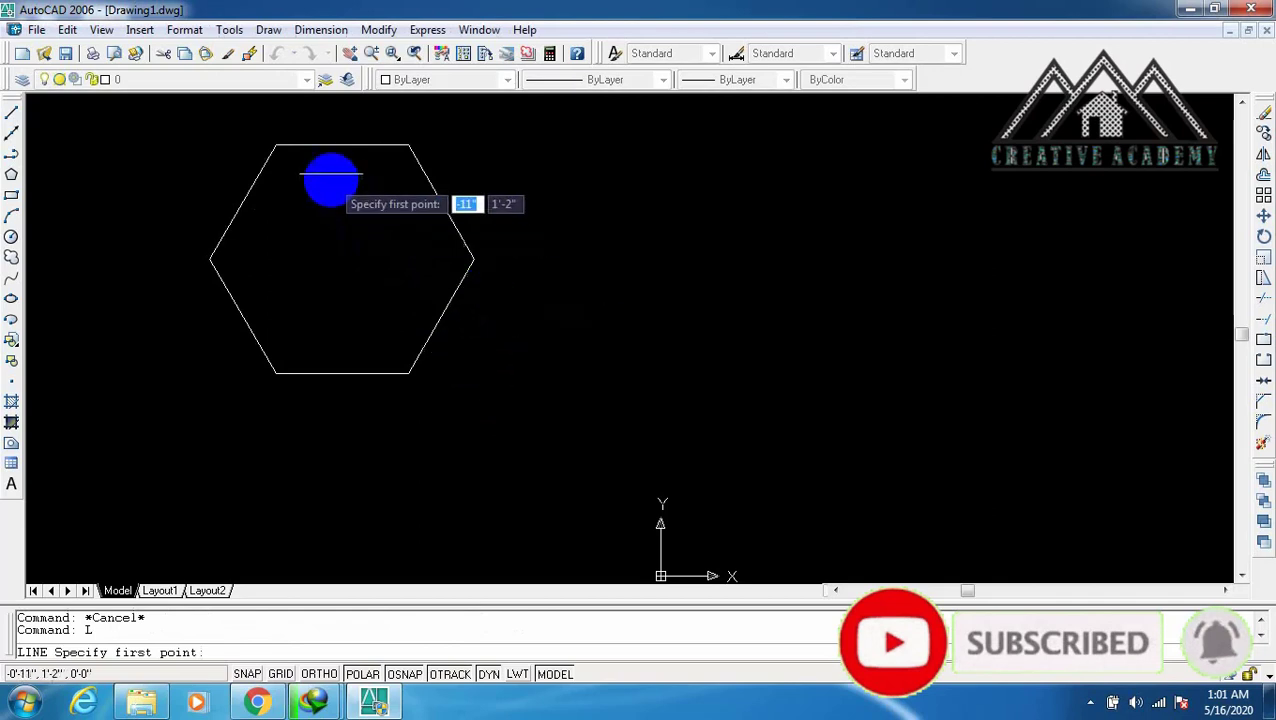
# Draw vertical and horizontal centre lines through the hexagon's centre.
pyautogui.click(342, 145)
pyautogui.click(342, 373)
pyautogui.press('Return')
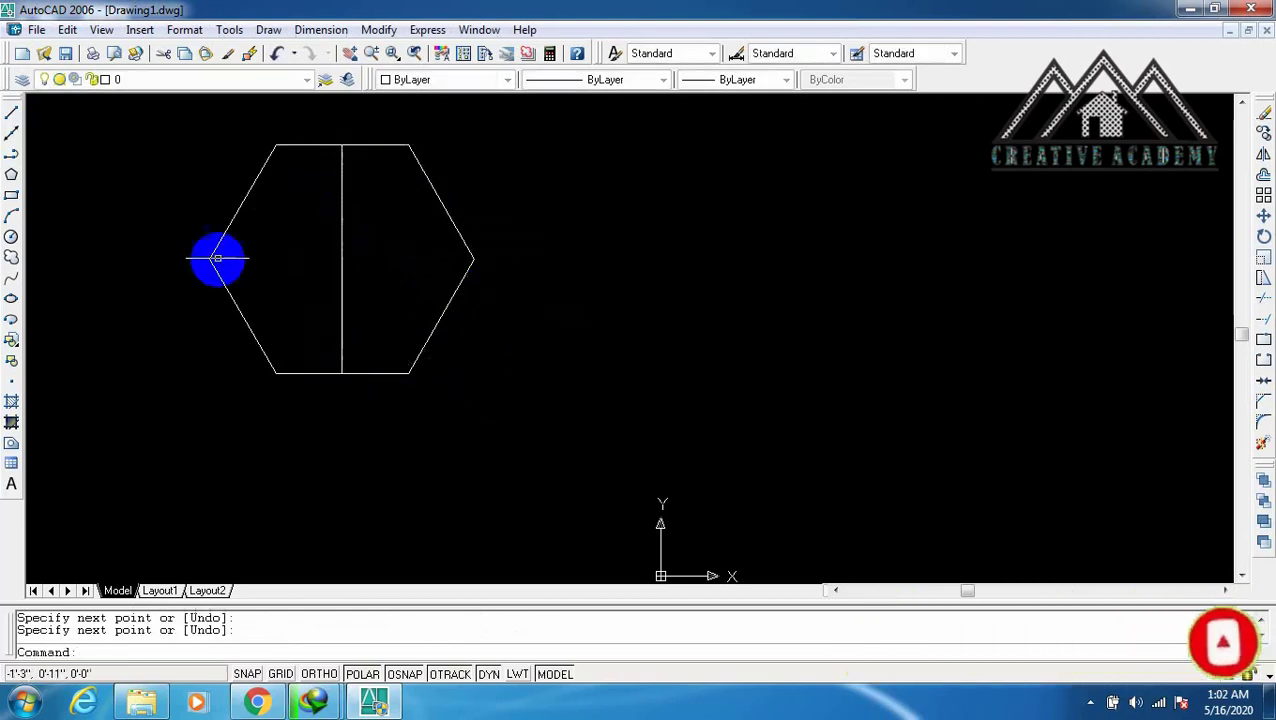
pyautogui.press('Return')
pyautogui.click(211, 259)
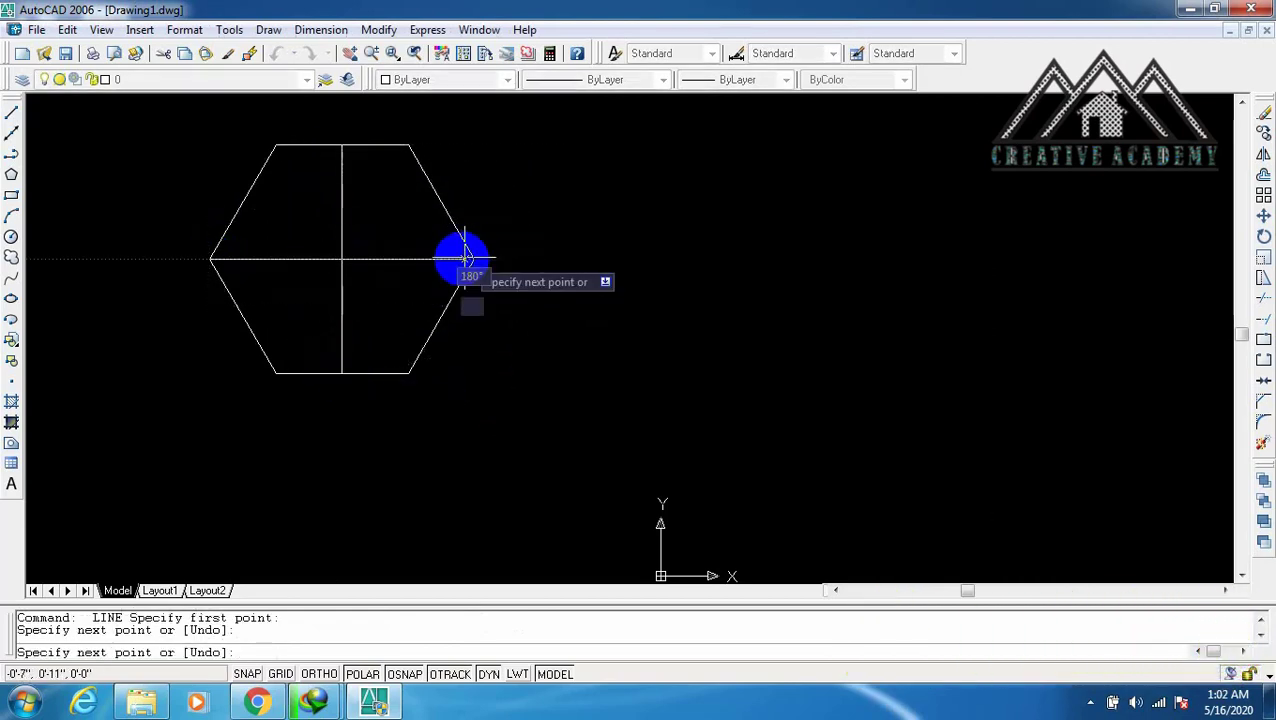
pyautogui.click(463, 259)
pyautogui.press('Escape')
# Draw a radius-4 circle at the hexagon centre.
pyautogui.write('C')
pyautogui.press('Return')
pyautogui.click(342, 259)
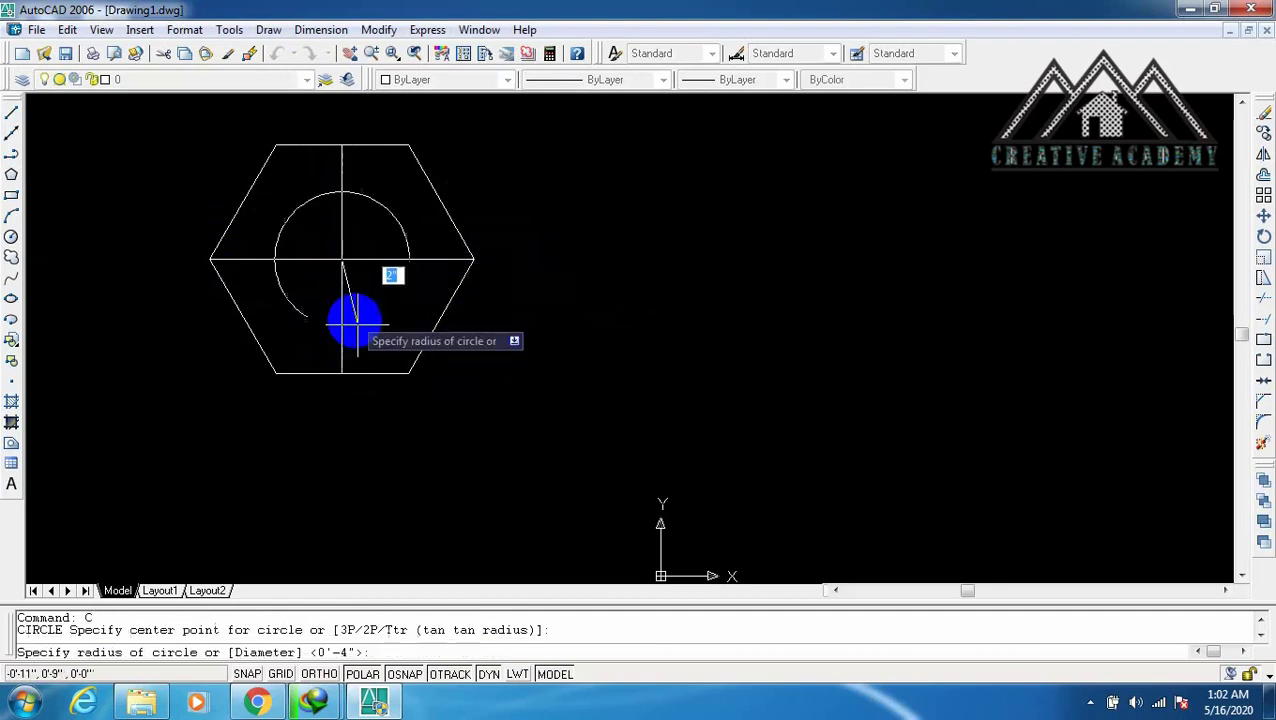
pyautogui.write('4')
pyautogui.press('Return')
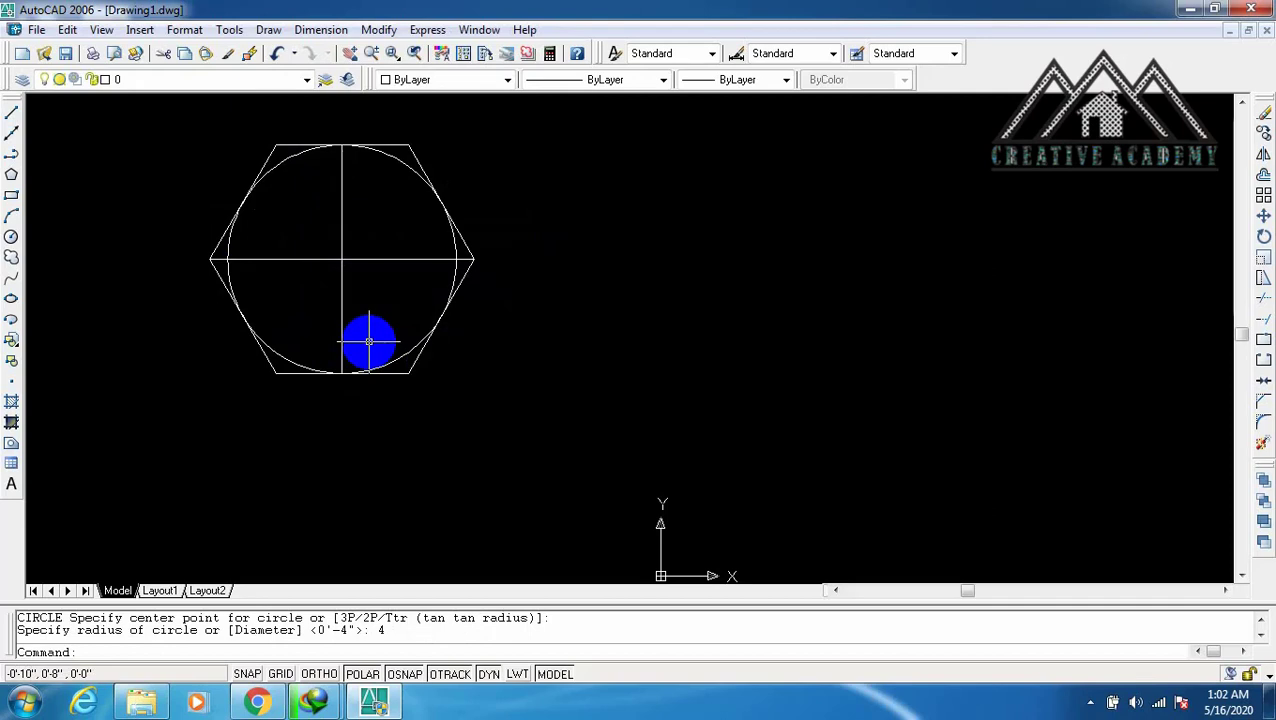
# Recentre the view on the hexagon and select both centre lines.
pyautogui.moveTo(340, 272); pyautogui.dragTo(485, 290, button='middle')
pyautogui.scroll(-1, 592, 296)
pyautogui.scroll(4, 435, 276)
pyautogui.scroll(-2, 459, 291)
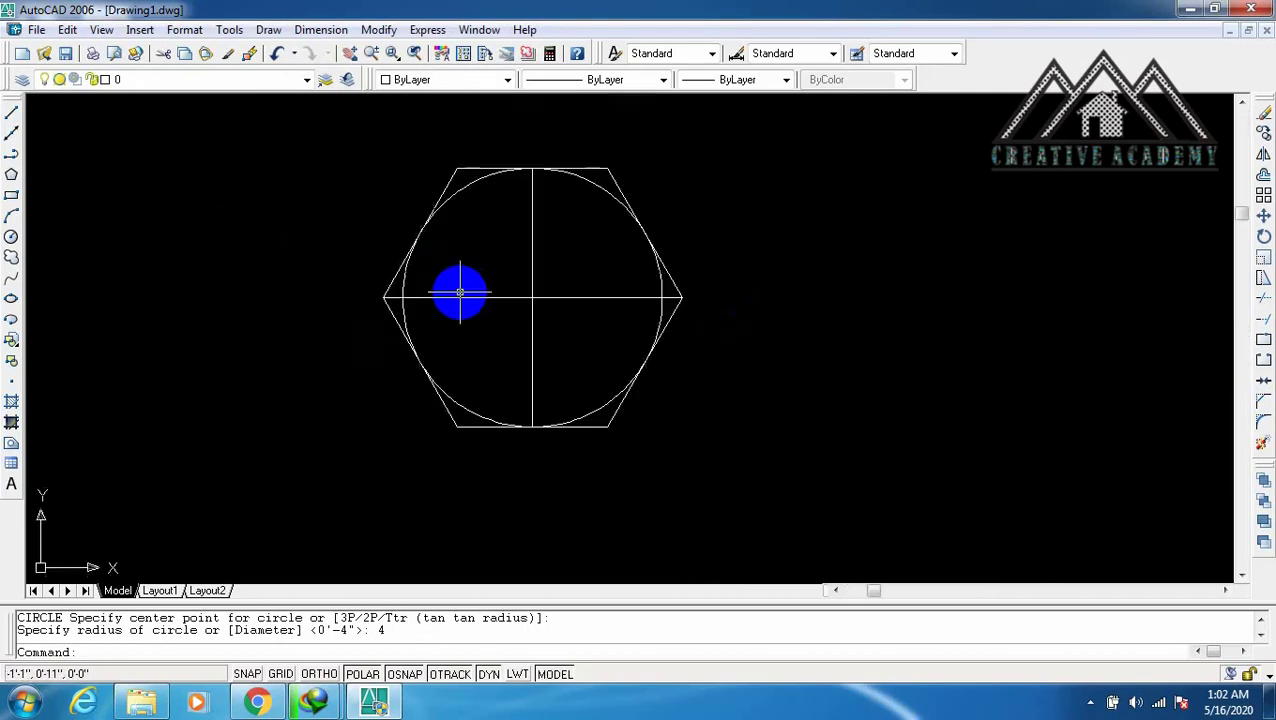
pyautogui.moveTo(556, 276); pyautogui.dragTo(508, 345)
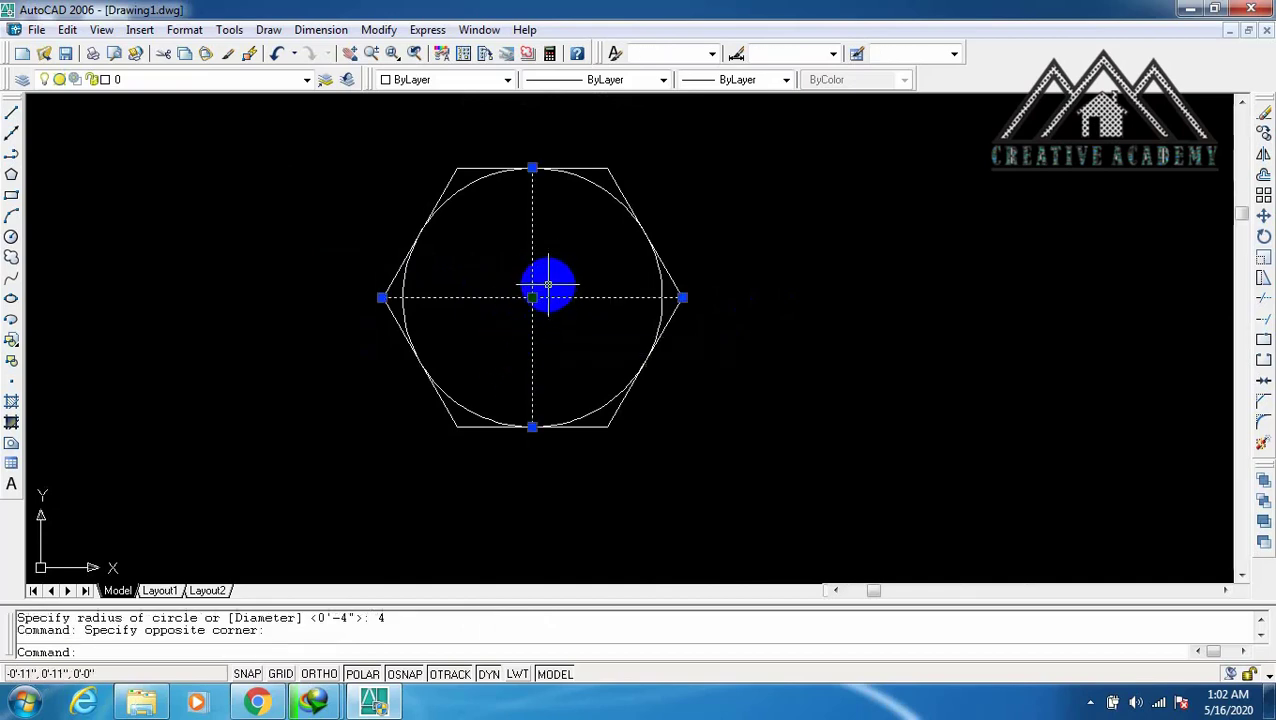
# Erase the centre lines and add 5" aligned dimensions to the lower-right, upper-right and top edges.
pyautogui.press('Delete')
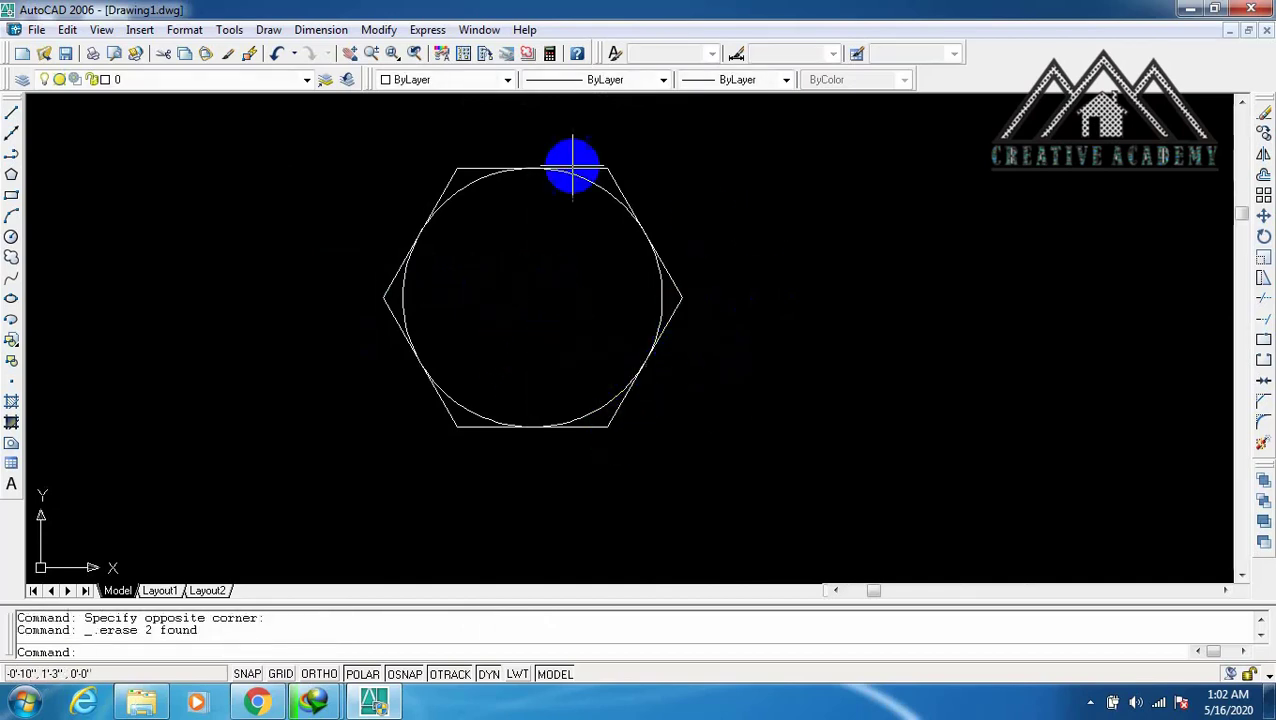
pyautogui.click(320, 29)
pyautogui.click(325, 94)
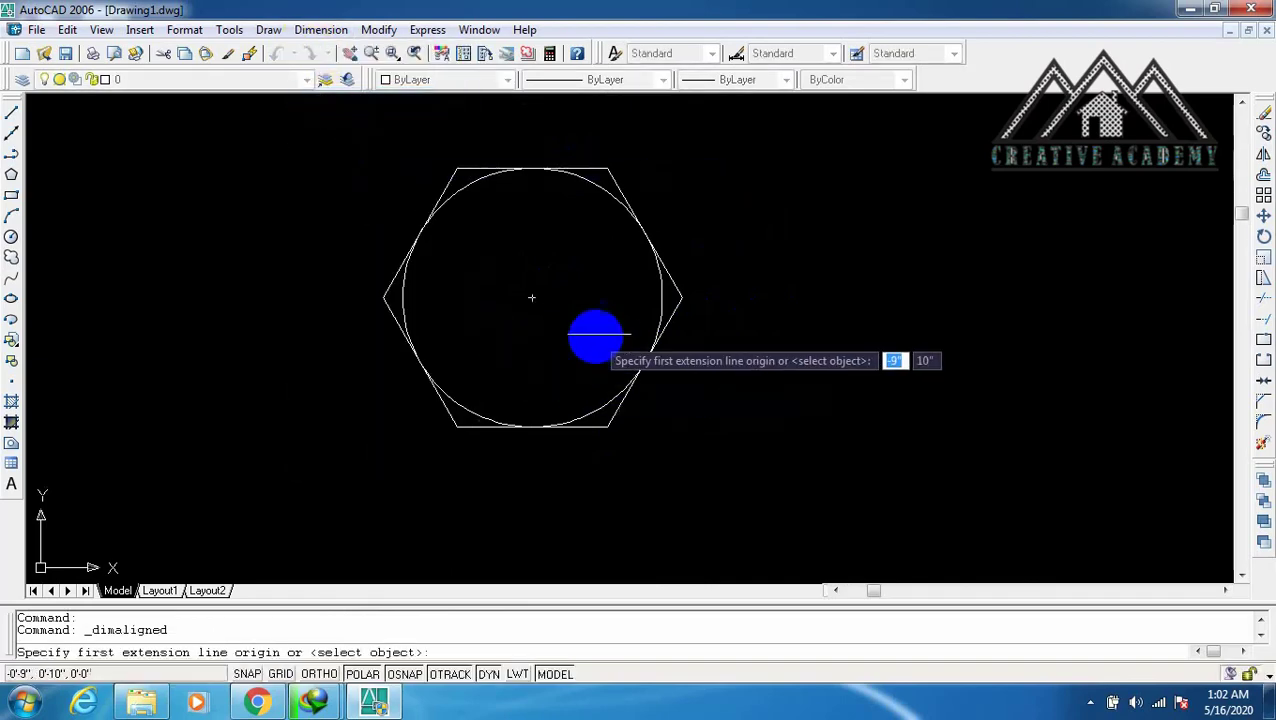
pyautogui.click(682, 297)
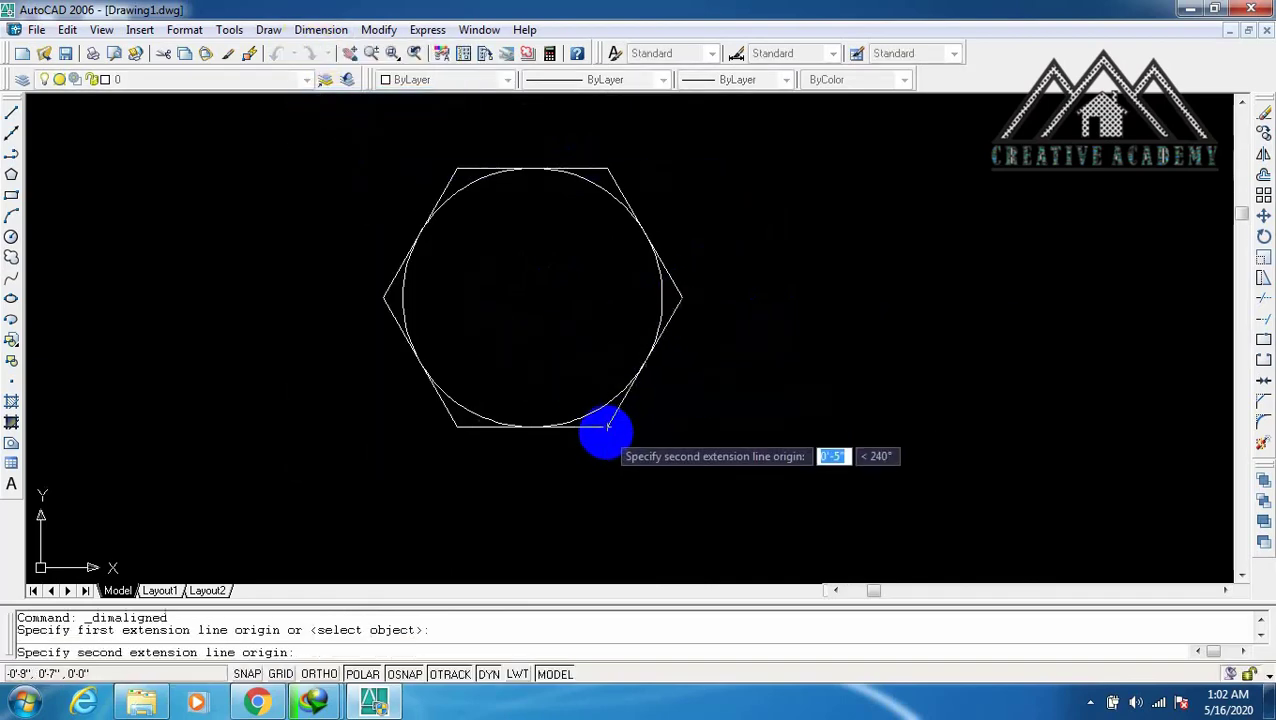
pyautogui.click(607, 426)
pyautogui.click(641, 427)
pyautogui.scroll(4, 657, 387)
pyautogui.scroll(-4, 661, 397)
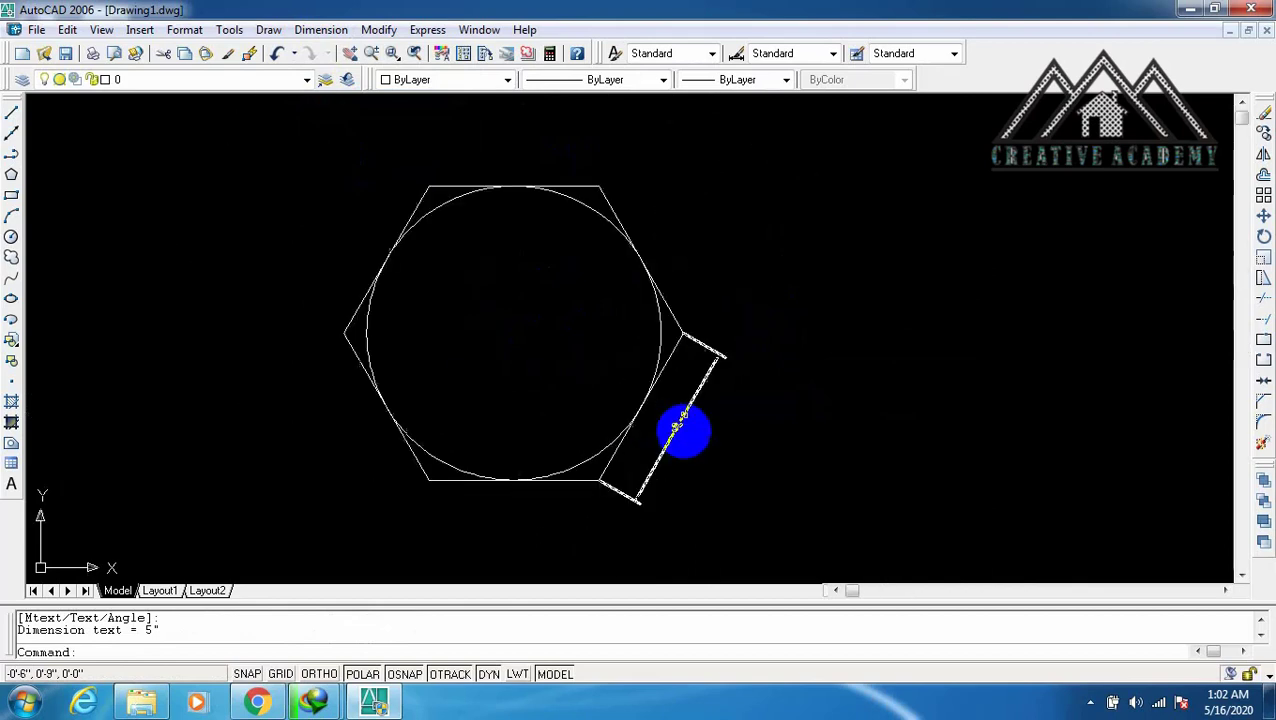
pyautogui.press('Return')
pyautogui.click(681, 329)
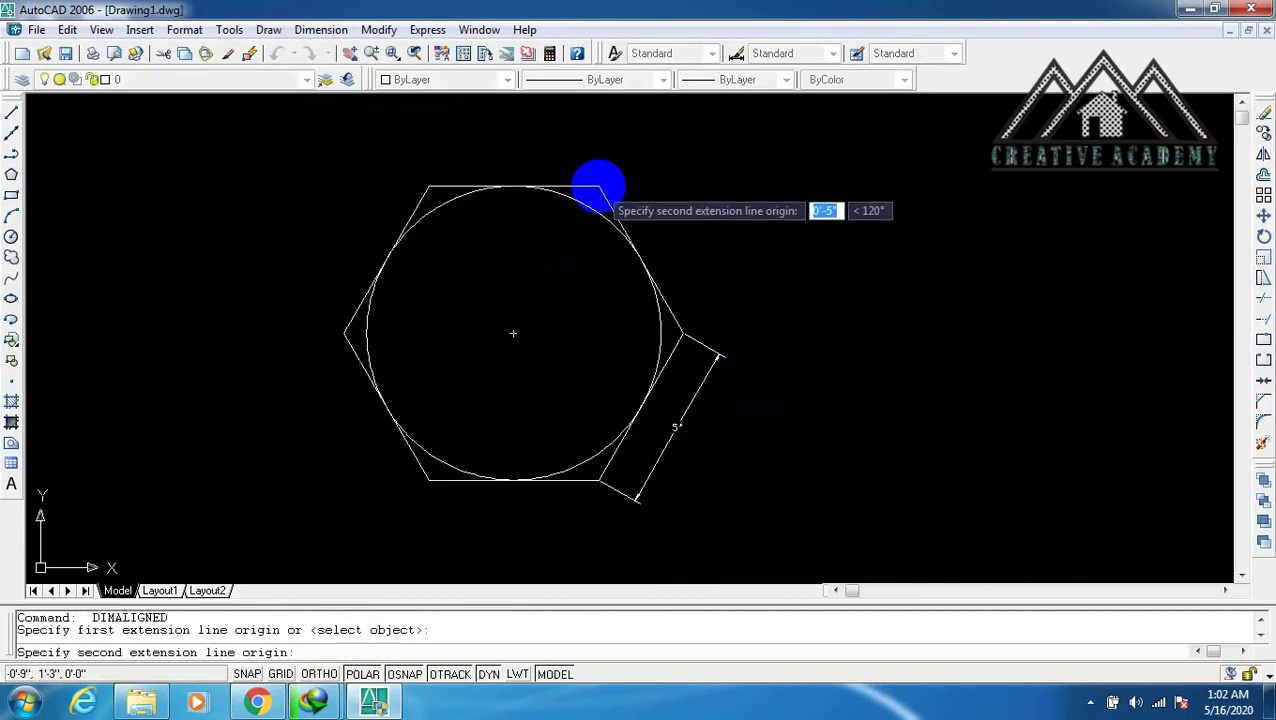
pyautogui.click(599, 186)
pyautogui.click(621, 183)
pyautogui.press('Return')
pyautogui.click(598, 187)
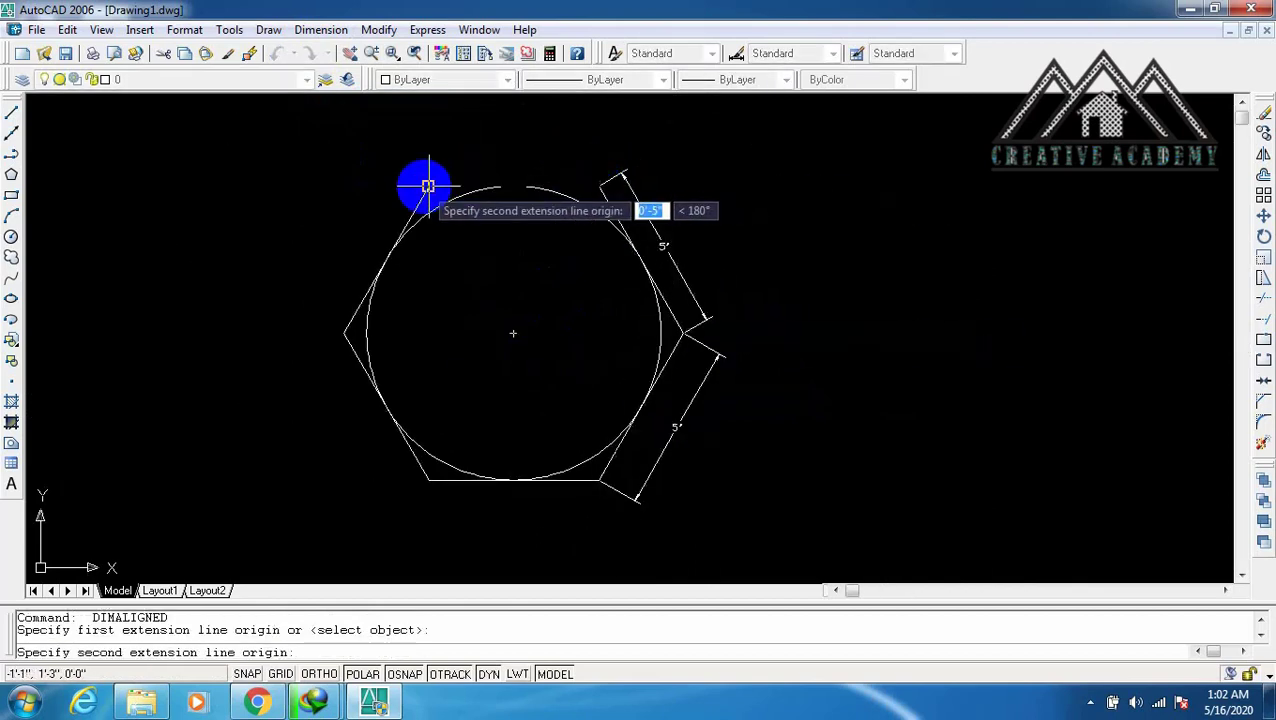
pyautogui.click(424, 186)
pyautogui.click(422, 156)
# Add 5" aligned dimensions to the upper-left, lower-left and bottom edges.
pyautogui.scroll(2, 418, 187)
pyautogui.press('Return')
pyautogui.click(428, 186)
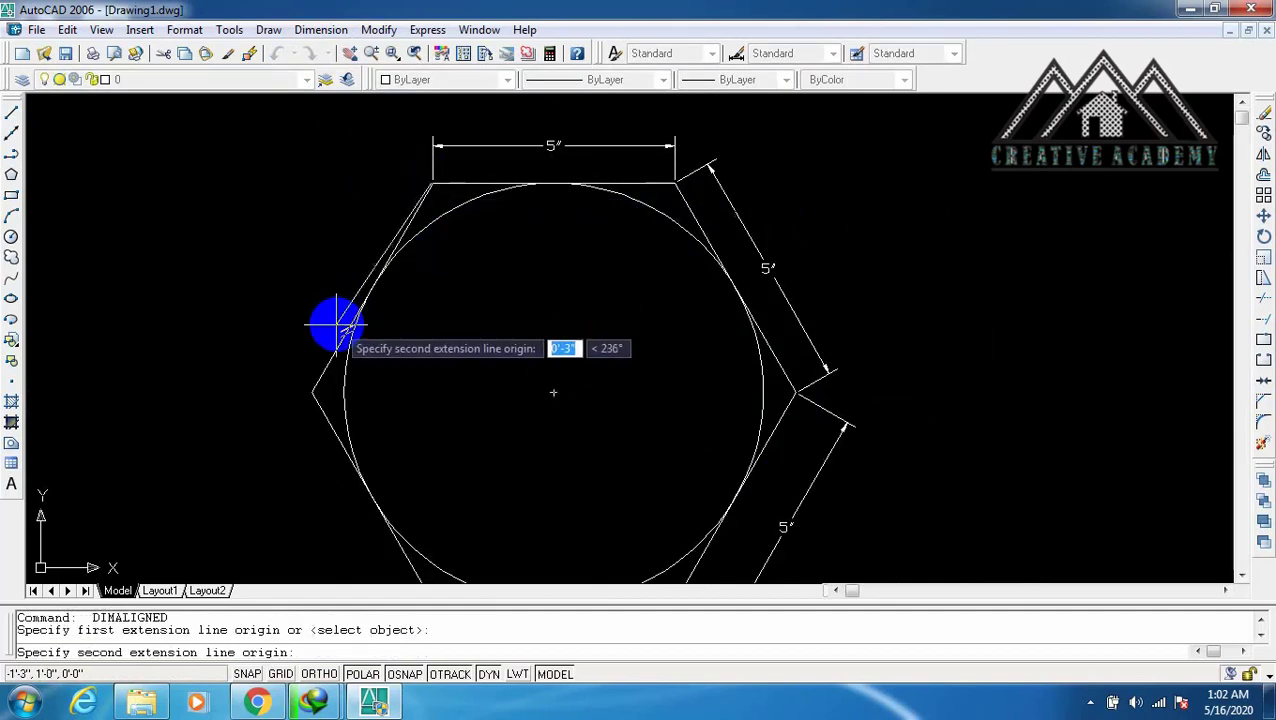
pyautogui.click(312, 392)
pyautogui.click(285, 347)
pyautogui.scroll(-2, 330, 276)
pyautogui.press('Return')
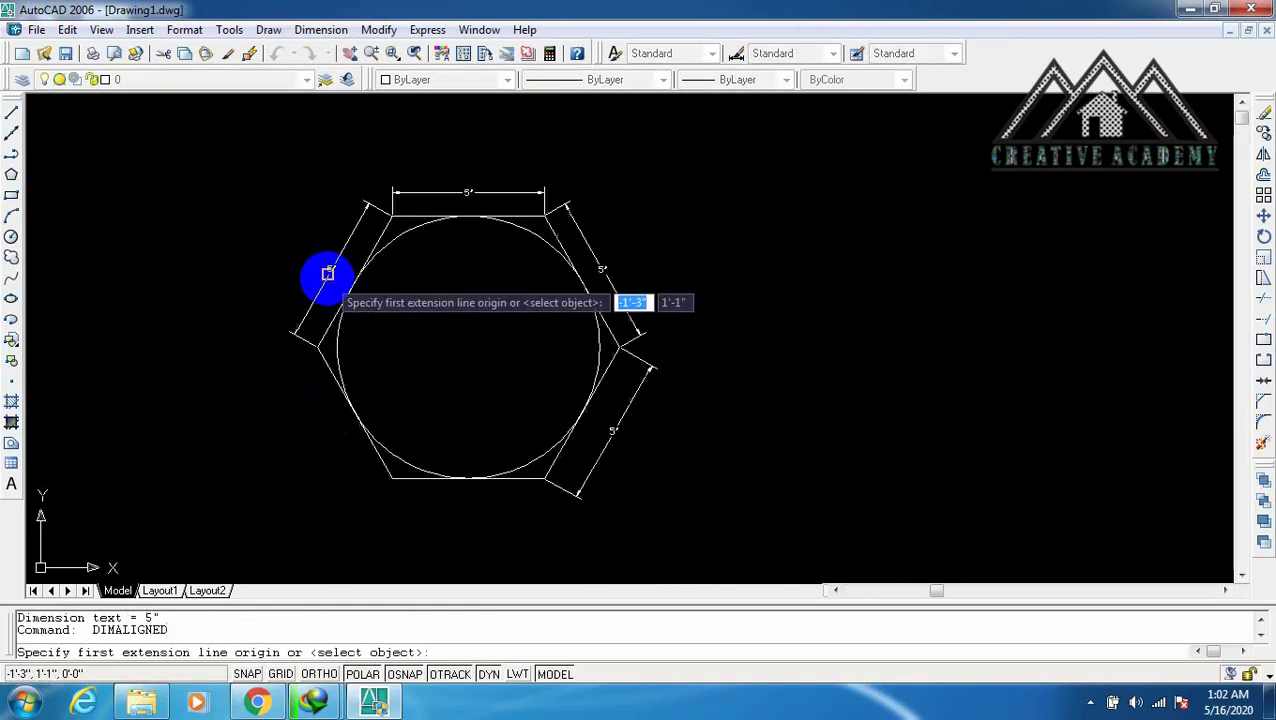
pyautogui.click(319, 348)
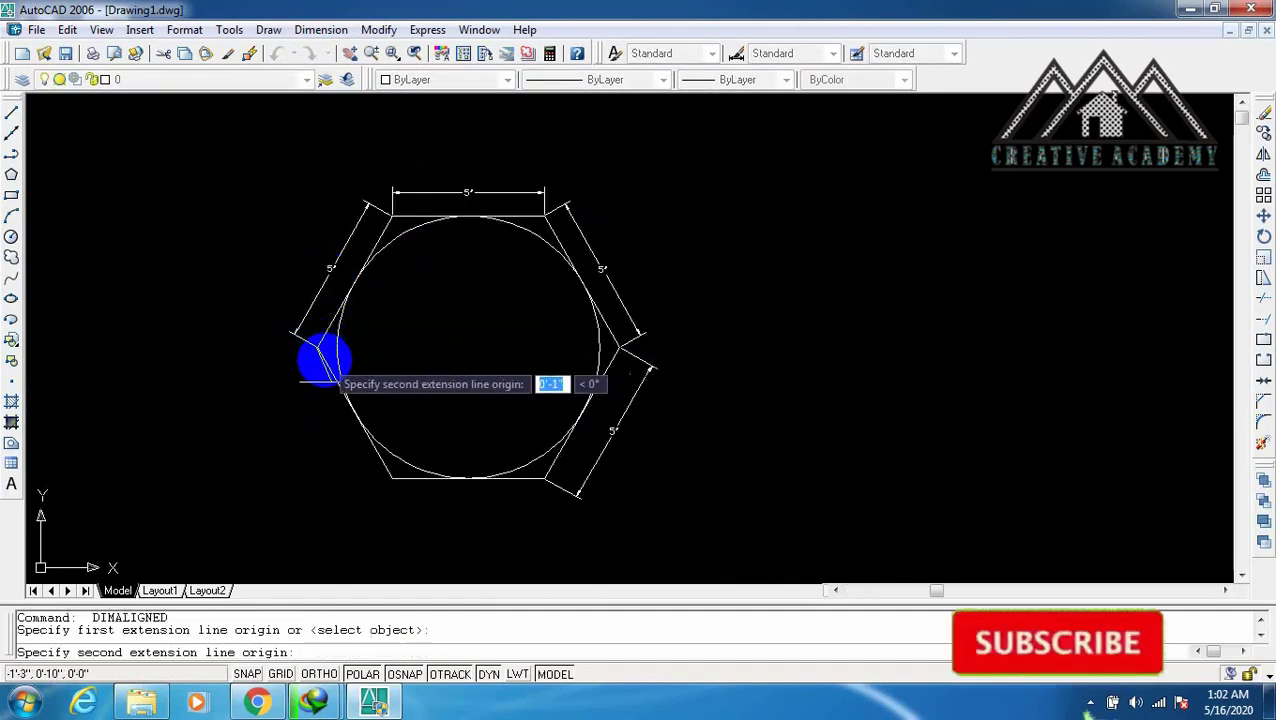
pyautogui.click(390, 478)
pyautogui.click(365, 490)
pyautogui.scroll(2, 388, 478)
pyautogui.press('Return')
pyautogui.click(367, 458)
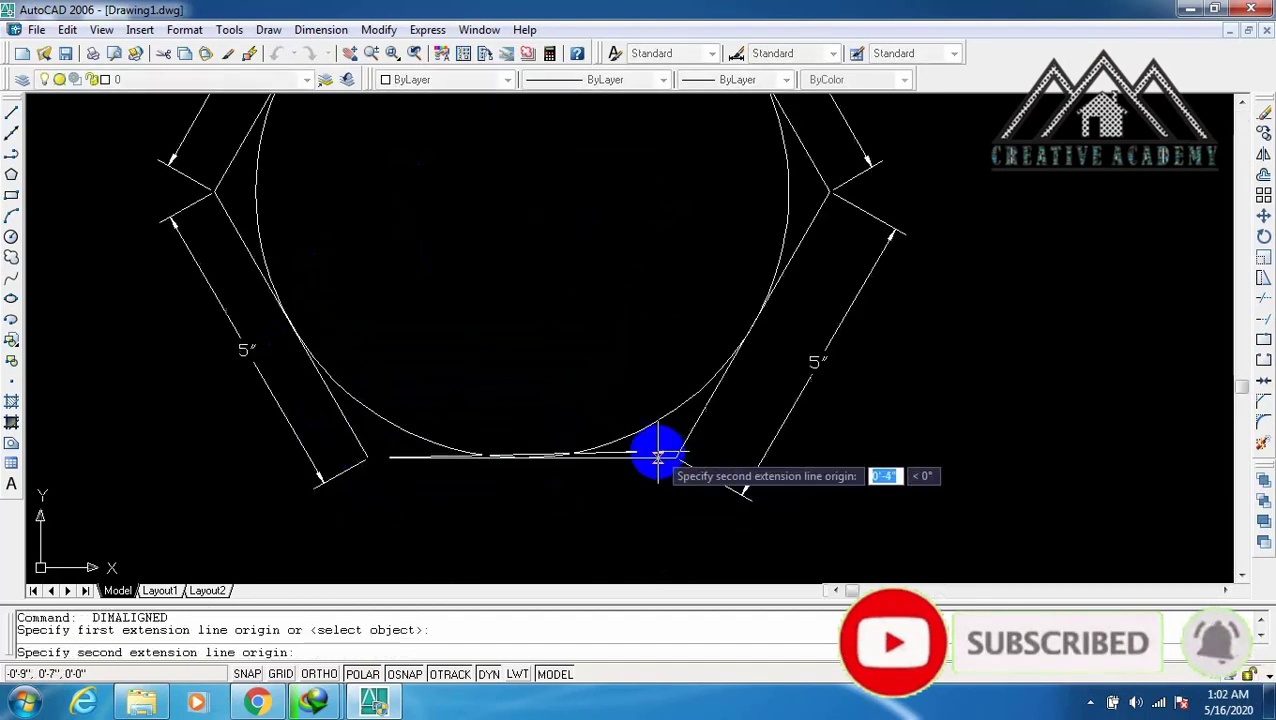
pyautogui.click(677, 458)
pyautogui.click(663, 494)
pyautogui.press('Escape')
pyautogui.scroll(-2, 760, 447)
pyautogui.scroll(-1, 755, 344)
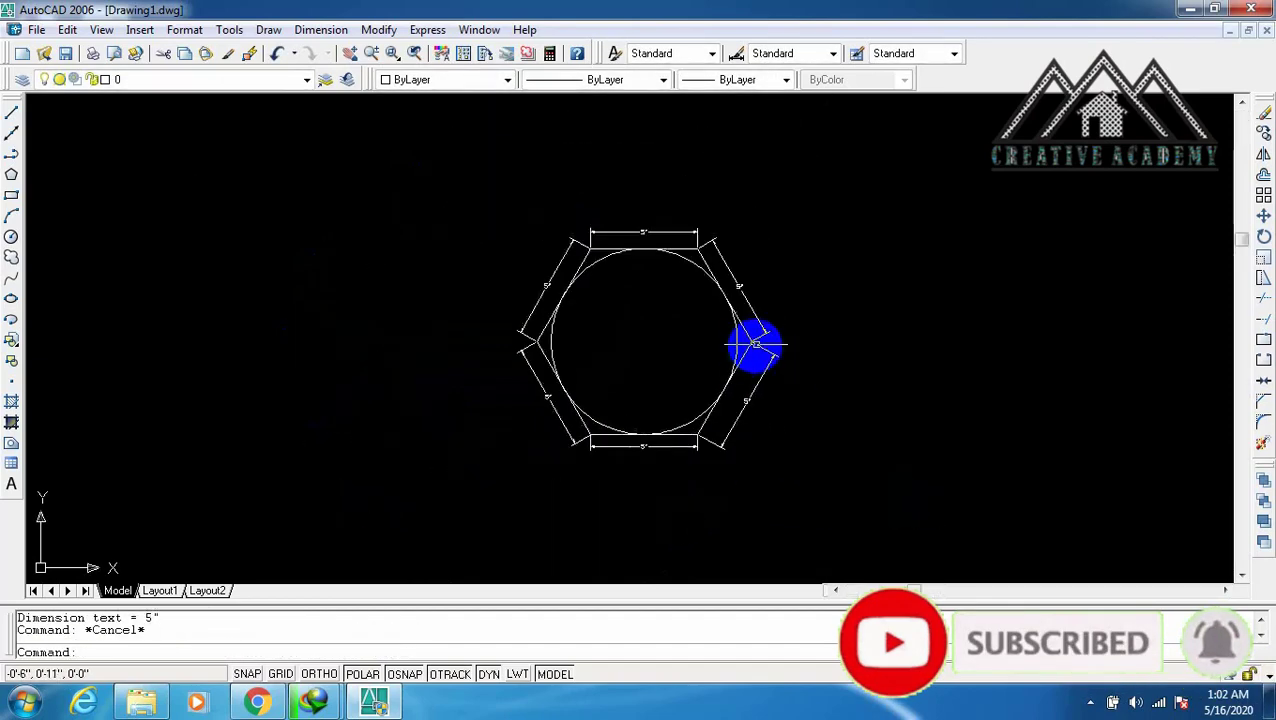
pyautogui.click(826, 194)
# Clear the old figure and draw a 6-sided polygon inscribed in a radius-4 circle.
pyautogui.click(472, 451)
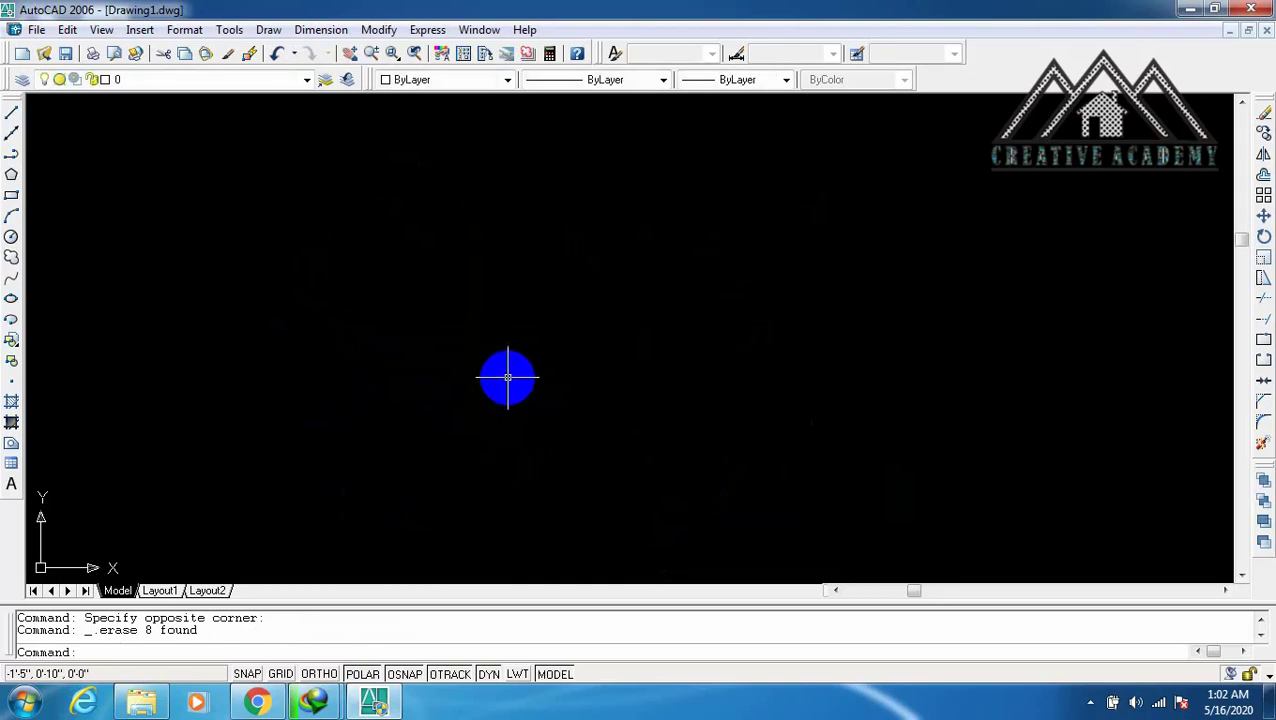
pyautogui.write('pol')
pyautogui.press('Return')
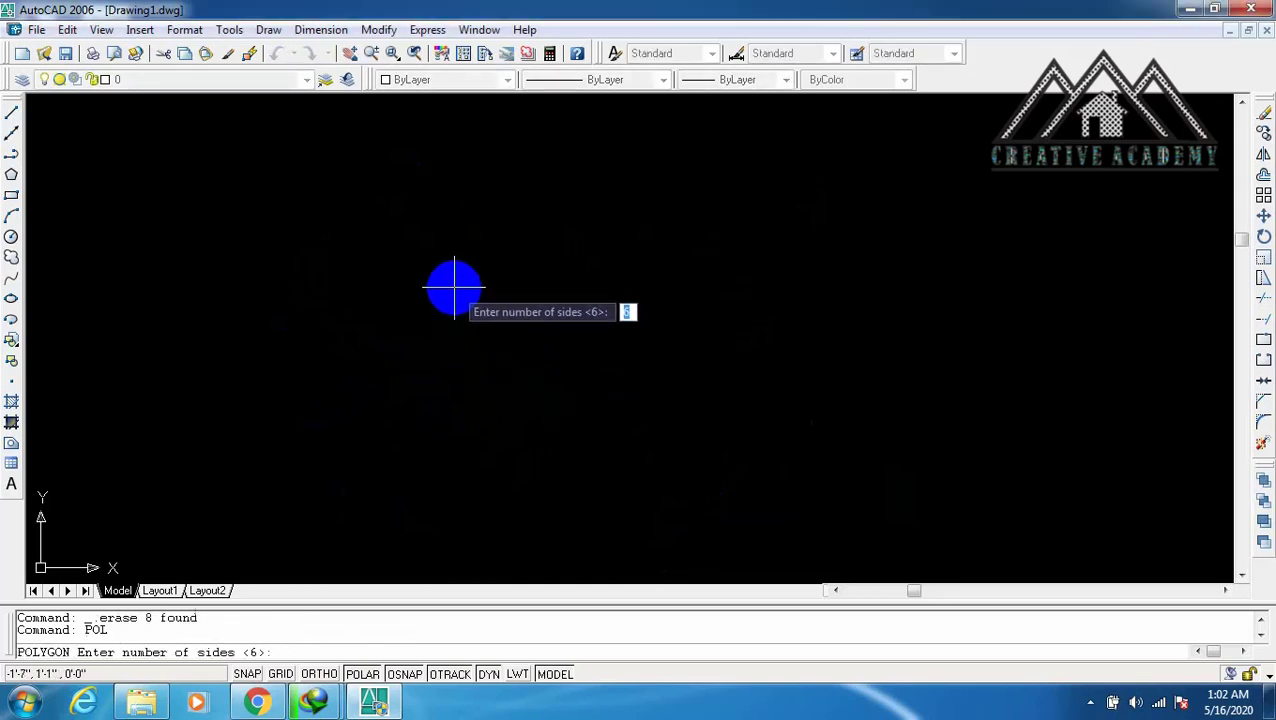
pyautogui.press('Return')
pyautogui.click(453, 288)
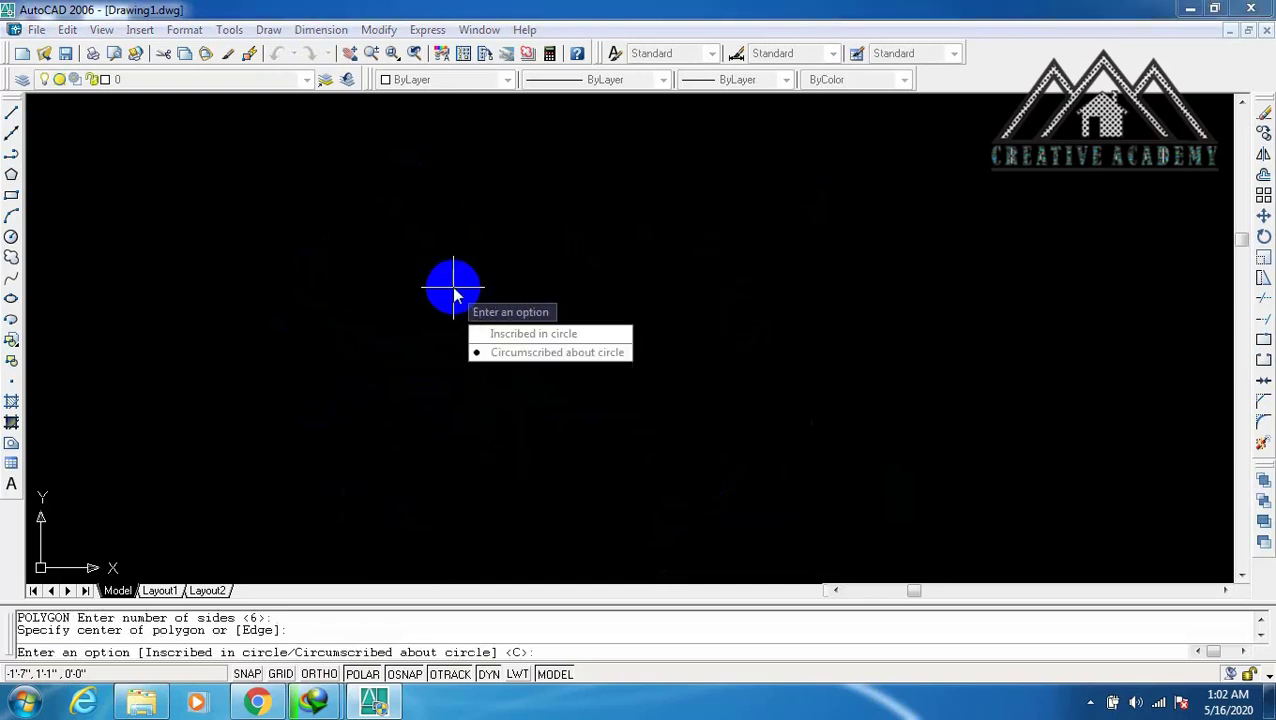
pyautogui.click(476, 338)
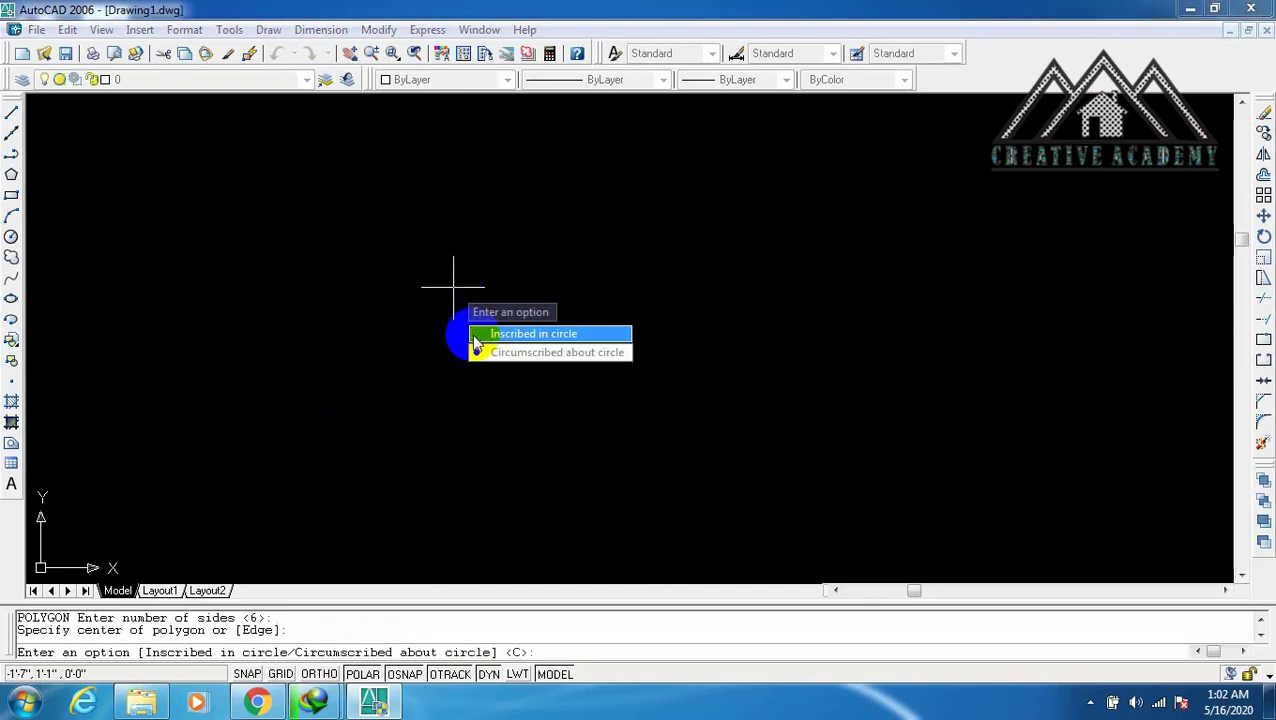
pyautogui.click(476, 338)
pyautogui.write('6')
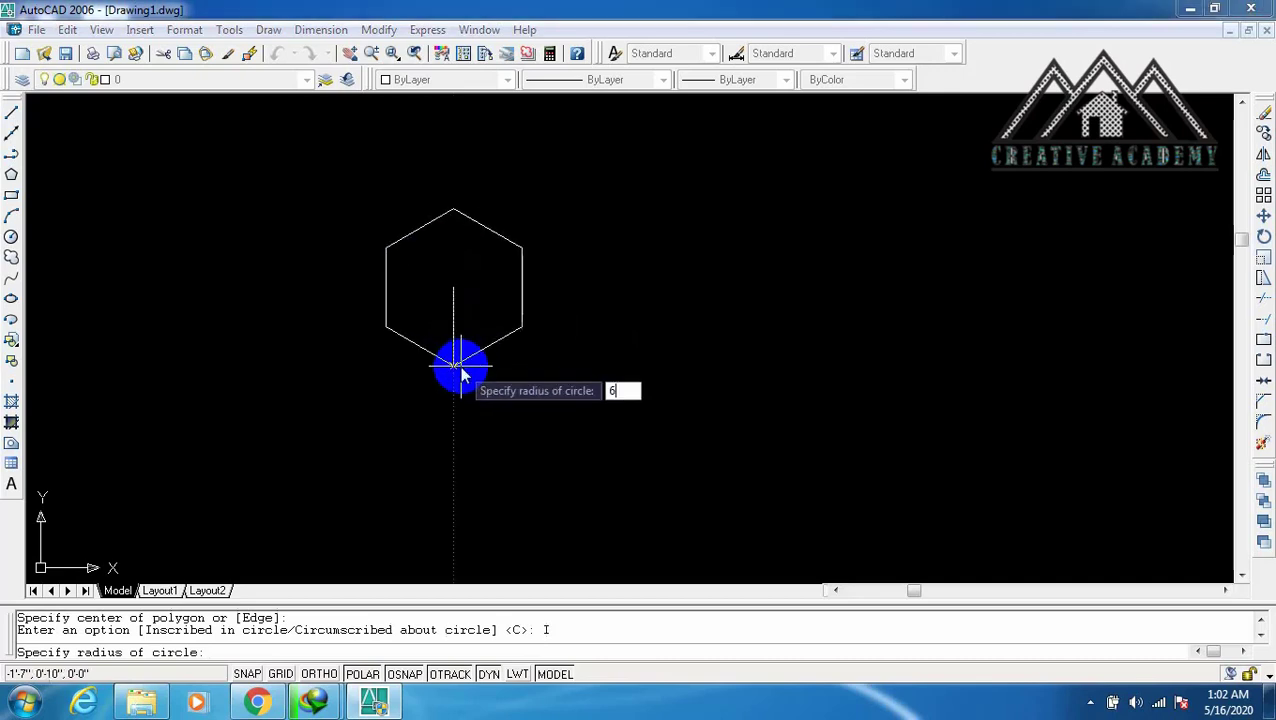
pyautogui.press('BackSpace')
pyautogui.write('4')
pyautogui.press('Return')
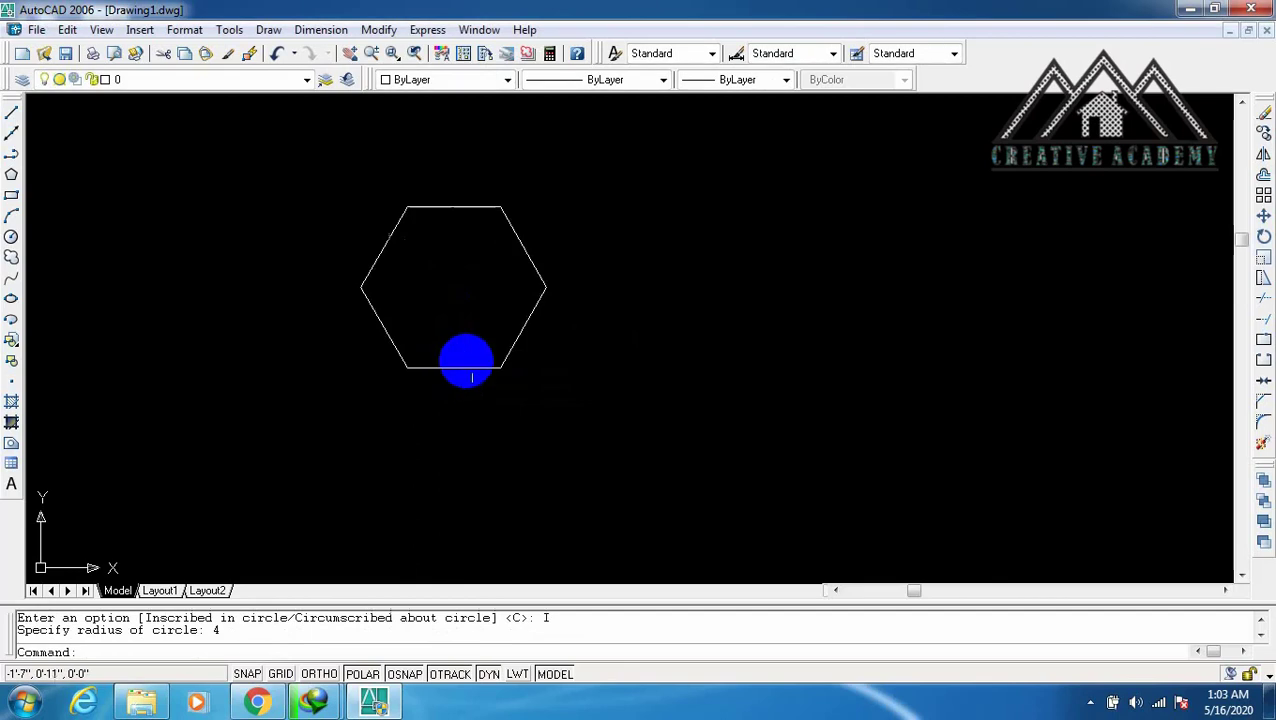
# Add 4" aligned dimensions to the hexagon's lower-right and upper-right edges.
pyautogui.click(330, 30)
pyautogui.click(340, 97)
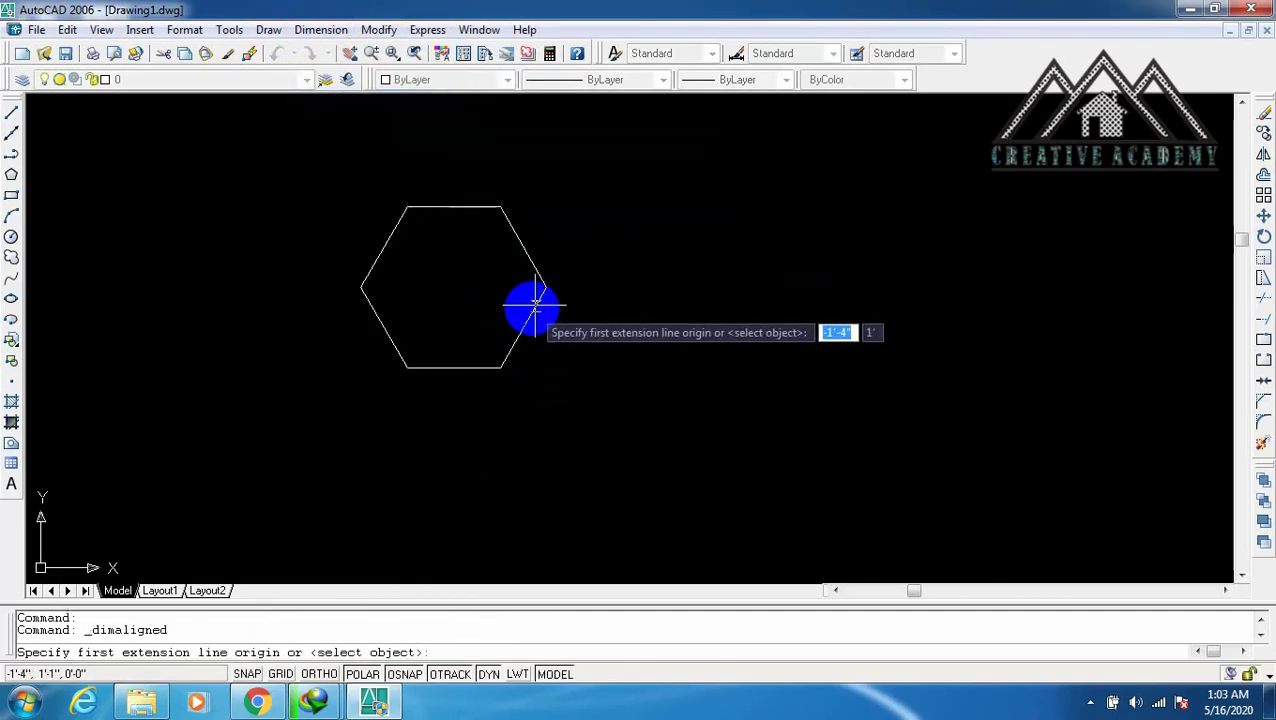
pyautogui.click(543, 291)
pyautogui.click(502, 367)
pyautogui.click(540, 375)
pyautogui.scroll(3, 540, 375)
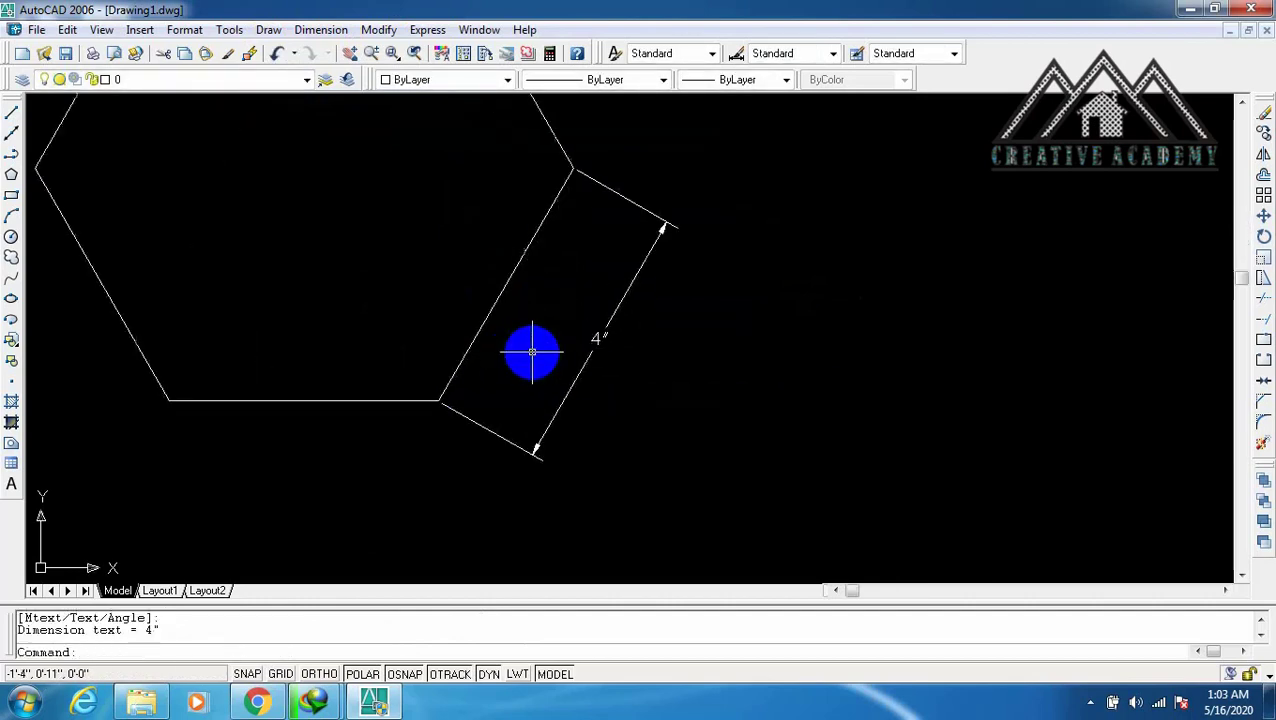
pyautogui.scroll(-3, 532, 352)
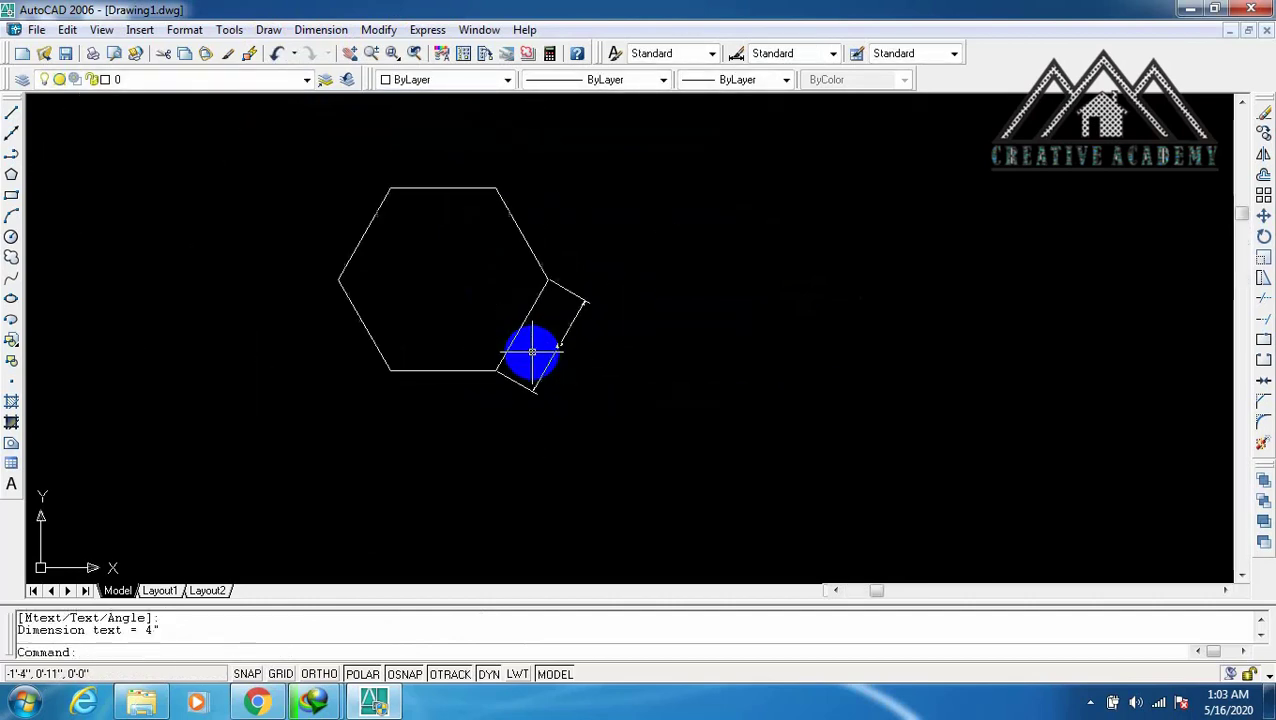
pyautogui.press('Escape')
pyautogui.press('Return')
pyautogui.click(545, 272)
pyautogui.click(497, 188)
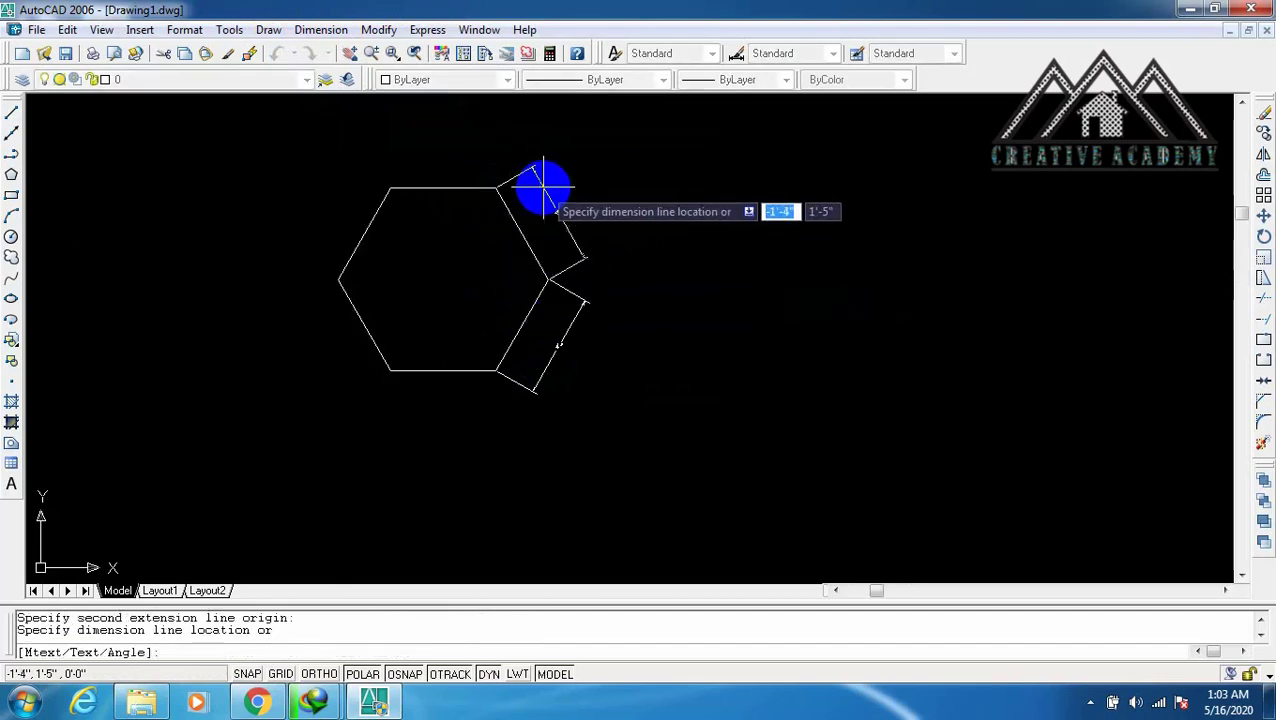
pyautogui.click(545, 193)
pyautogui.scroll(3, 545, 193)
pyautogui.scroll(-2, 545, 193)
pyautogui.scroll(-1, 521, 245)
# Add 4" aligned dimensions to the top and upper-left edges.
pyautogui.press('Return')
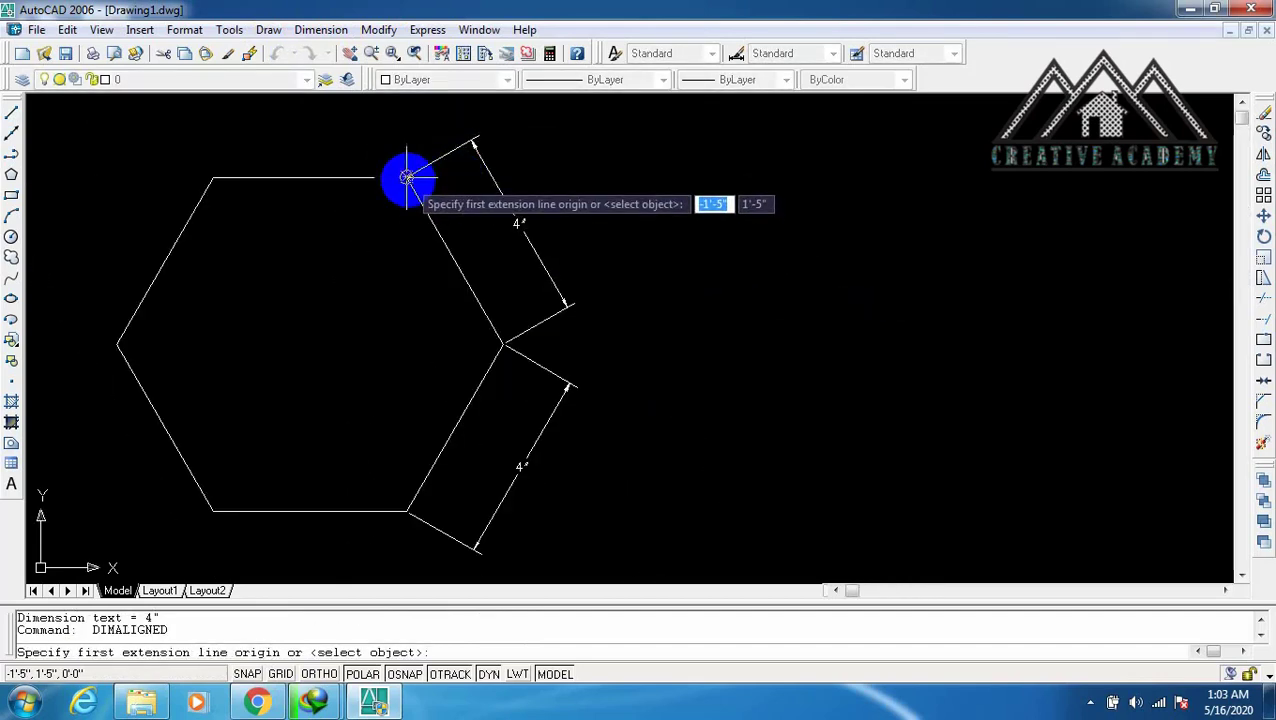
pyautogui.click(407, 177)
pyautogui.click(203, 181)
pyautogui.click(205, 148)
pyautogui.scroll(-2, 340, 175)
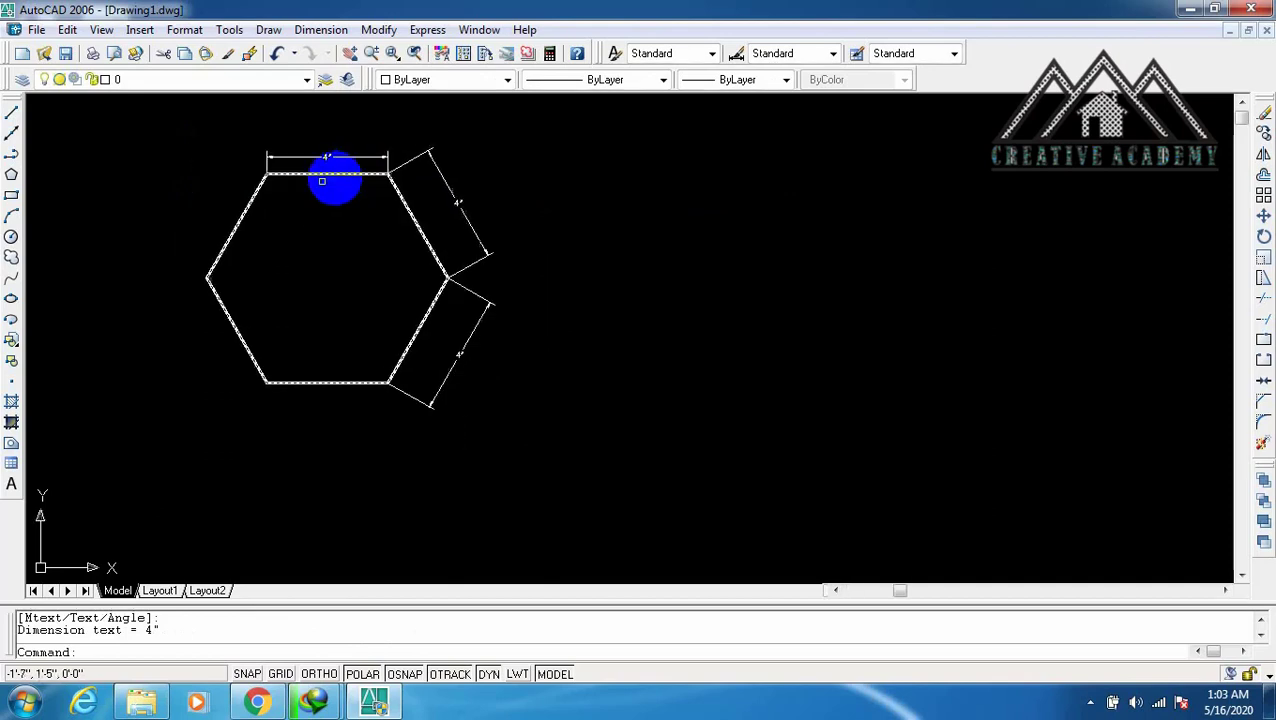
pyautogui.press('Return')
pyautogui.click(268, 173)
pyautogui.click(207, 277)
pyautogui.click(188, 242)
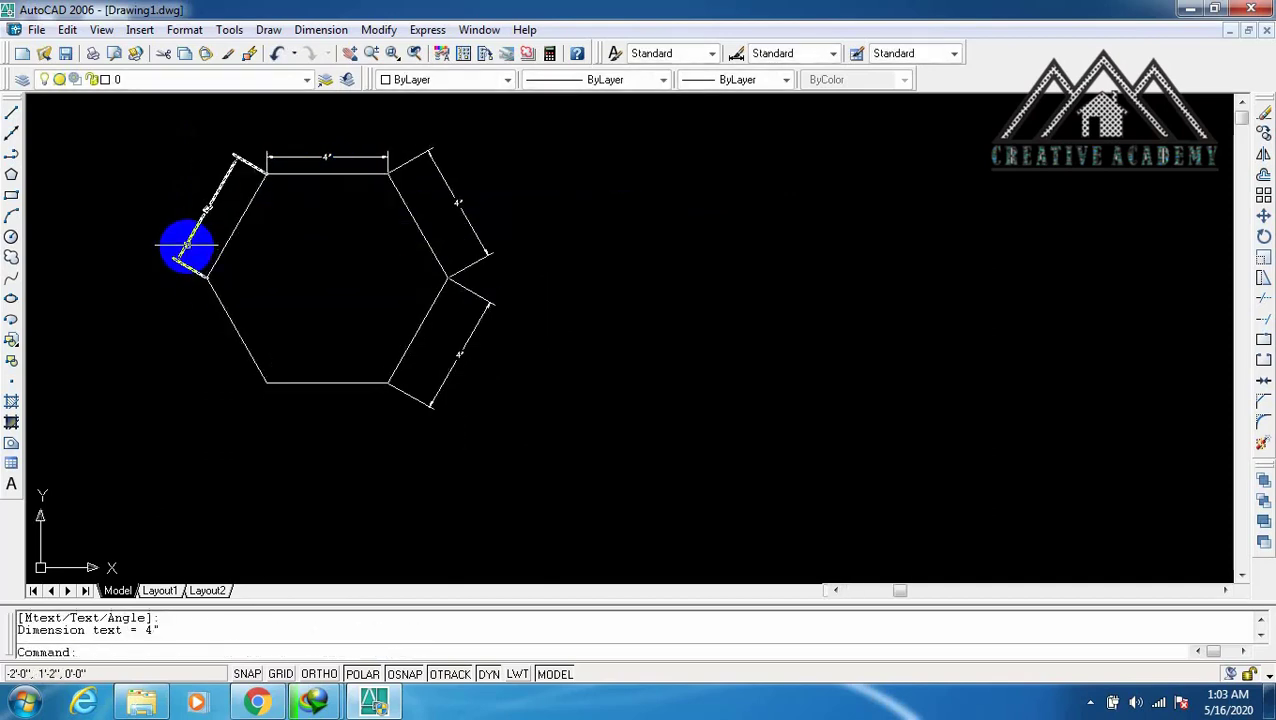
# Window-select the hexagon with its dimensions and erase them.
pyautogui.press('Escape')
pyautogui.scroll(-1, 450, 181)
pyautogui.click(528, 150)
pyautogui.click(232, 378)
pyautogui.press('Delete')
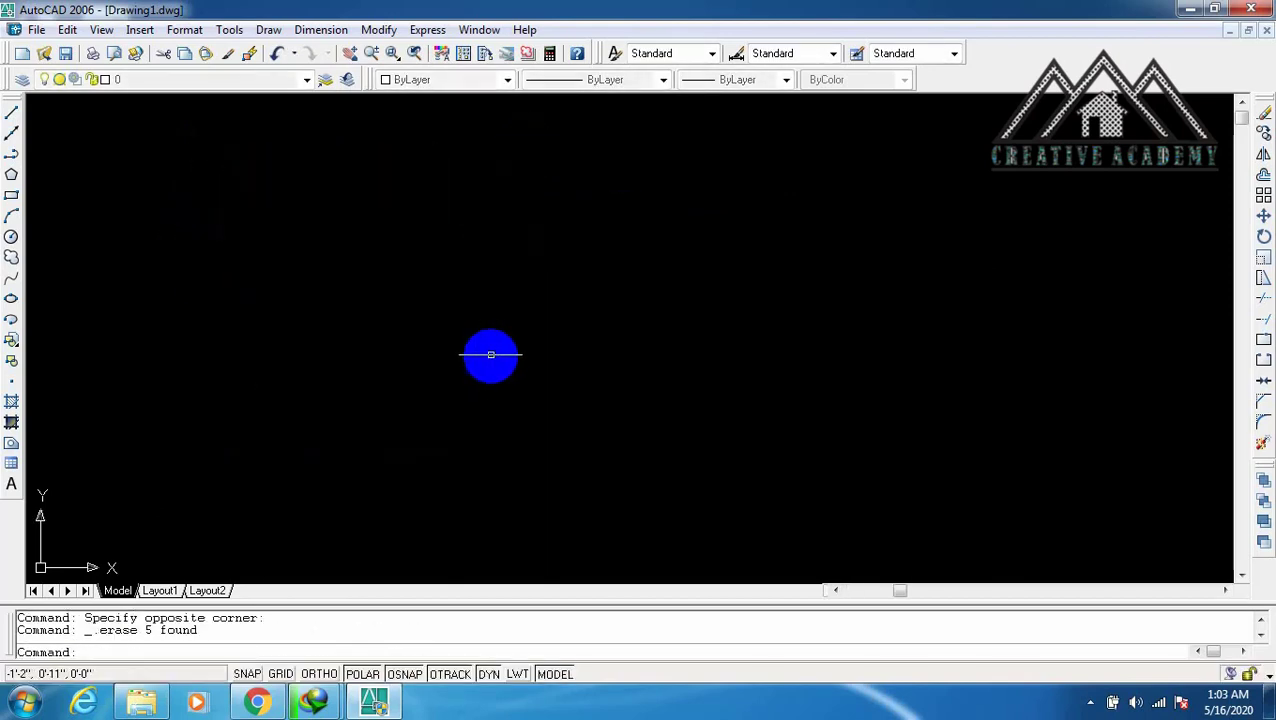
# Draw a 6-sided polygon by the Edge option with an edge length of 5.
pyautogui.click(268, 29)
pyautogui.click(300, 172)
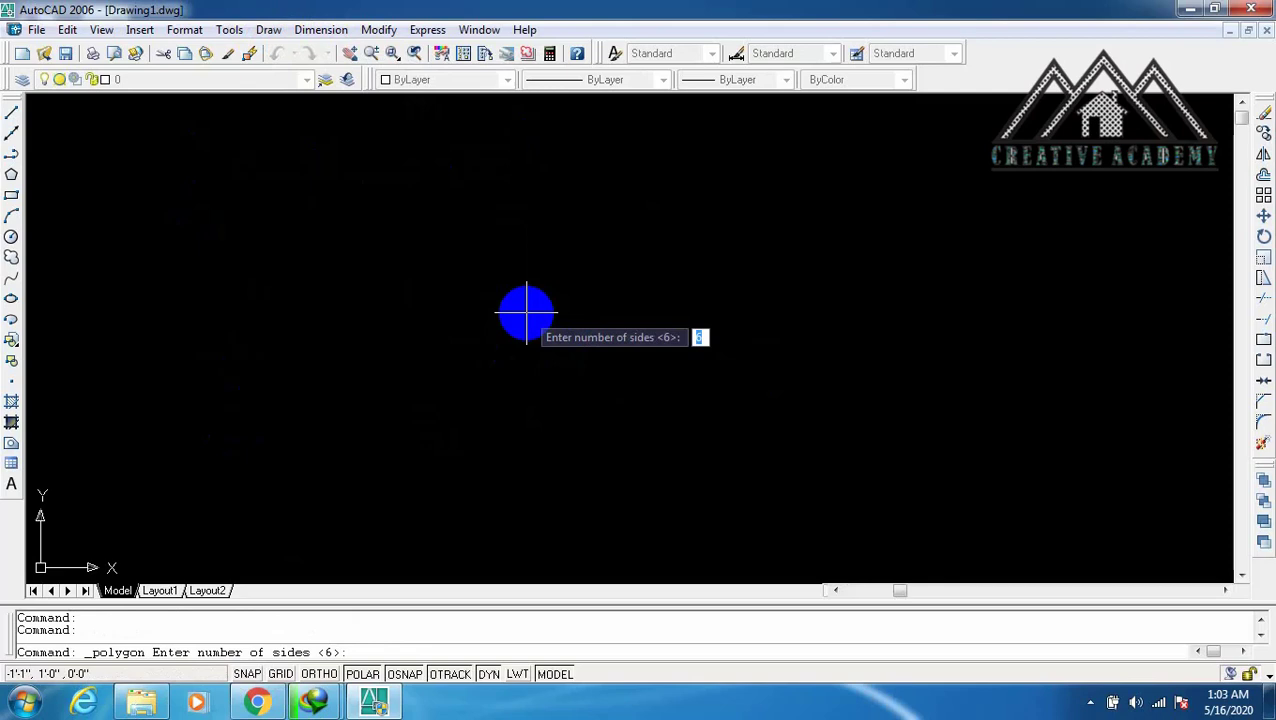
pyautogui.press('Return')
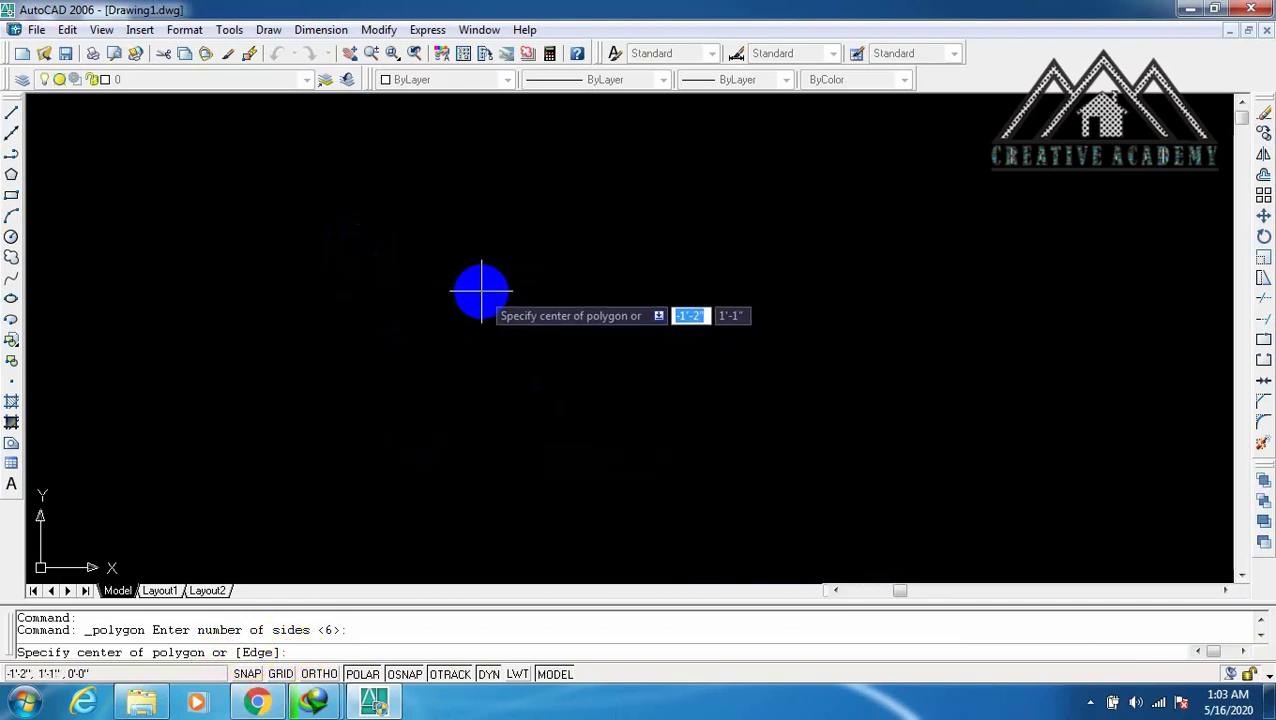
pyautogui.write('E')
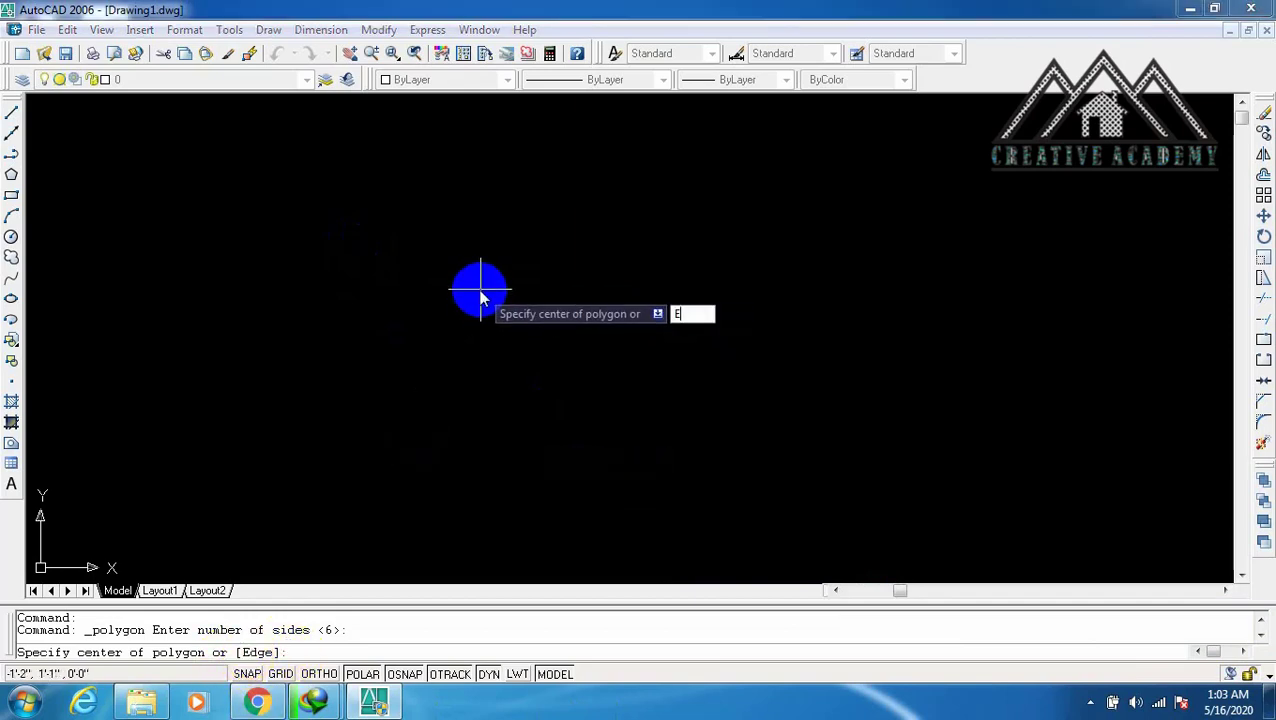
pyautogui.press('Return')
pyautogui.click(466, 346)
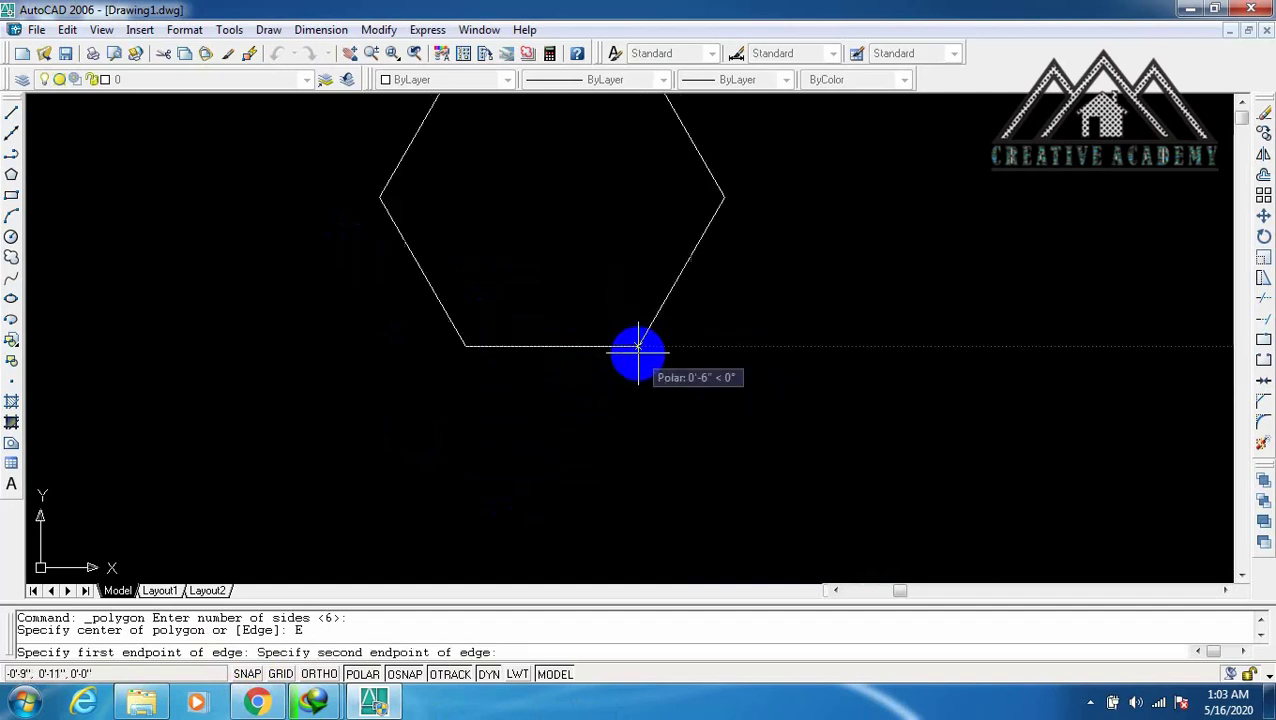
pyautogui.write('5')
pyautogui.press('Return')
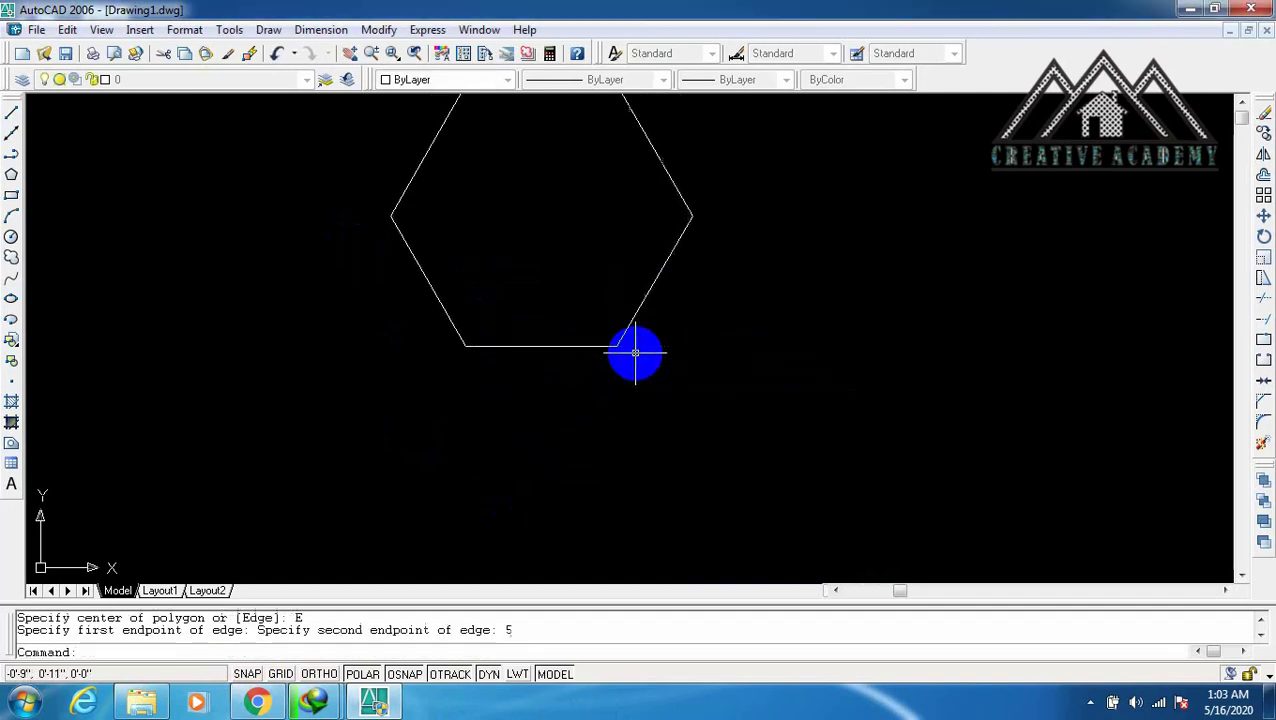
pyautogui.scroll(-3, 595, 340)
pyautogui.moveTo(602, 286); pyautogui.dragTo(600, 341, button='middle')
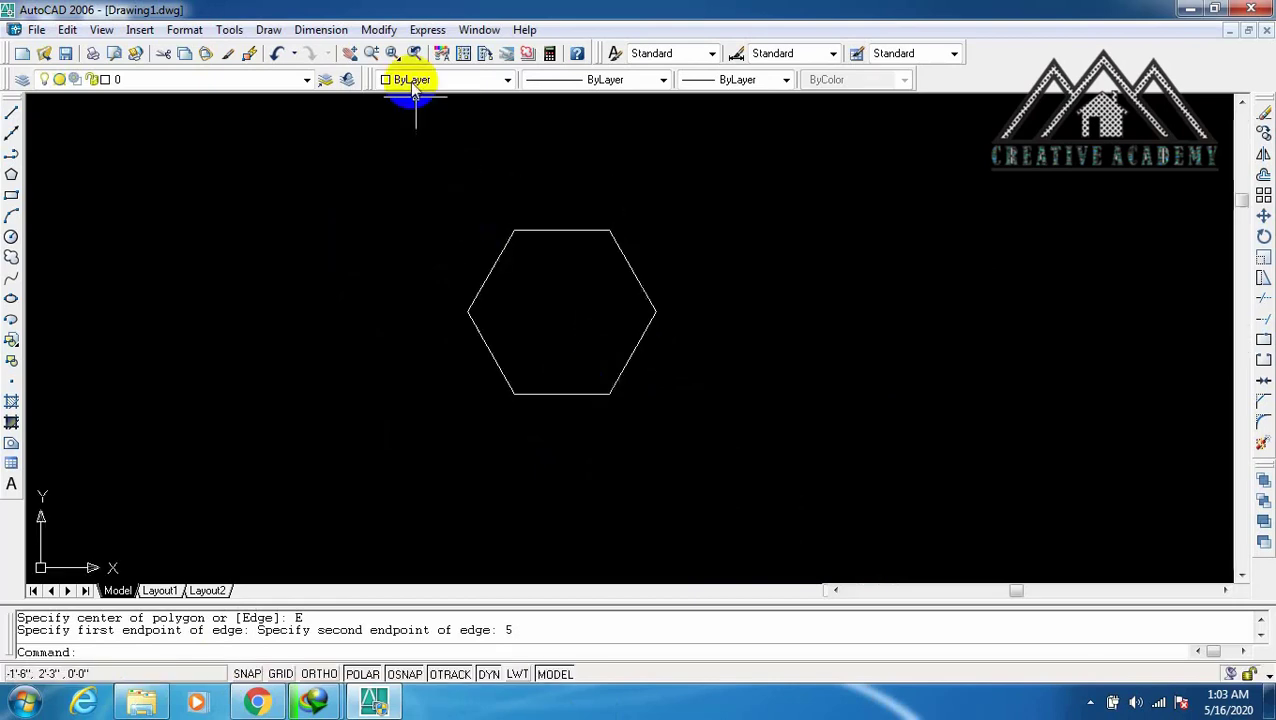
pyautogui.click(320, 30)
pyautogui.click(369, 100)
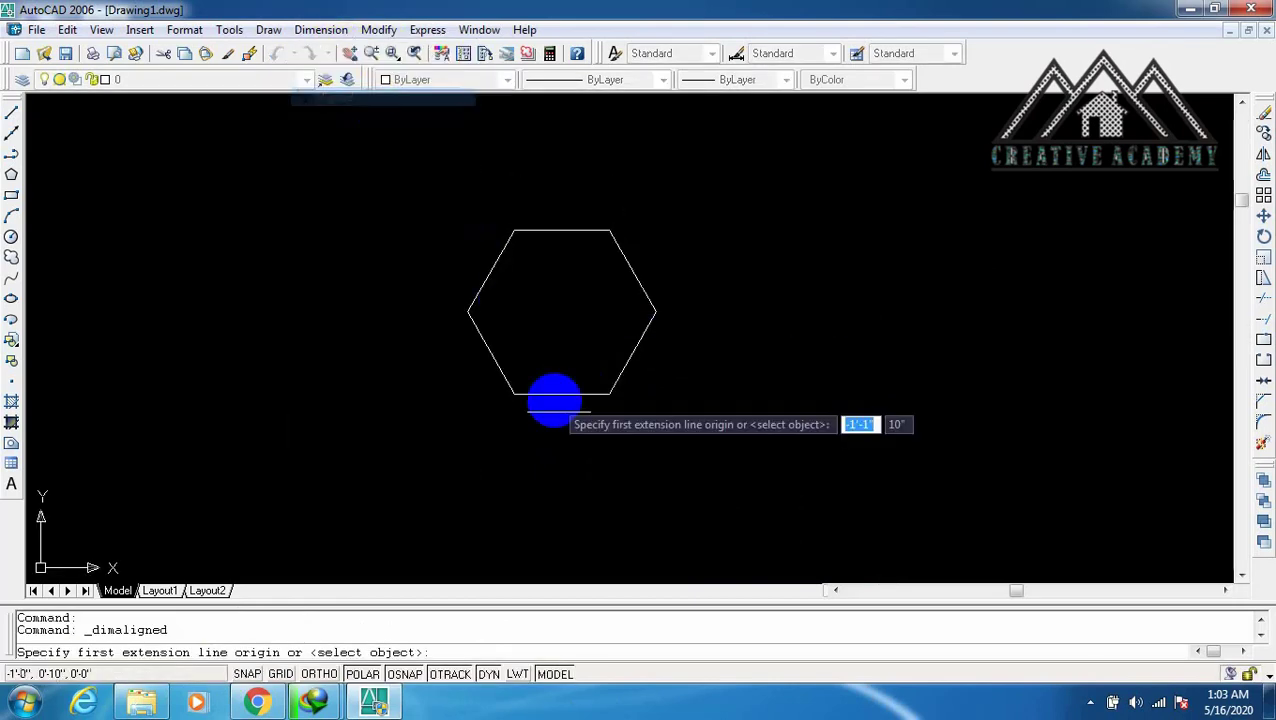
pyautogui.click(513, 393)
pyautogui.click(605, 395)
pyautogui.click(607, 420)
pyautogui.scroll(2, 642, 385)
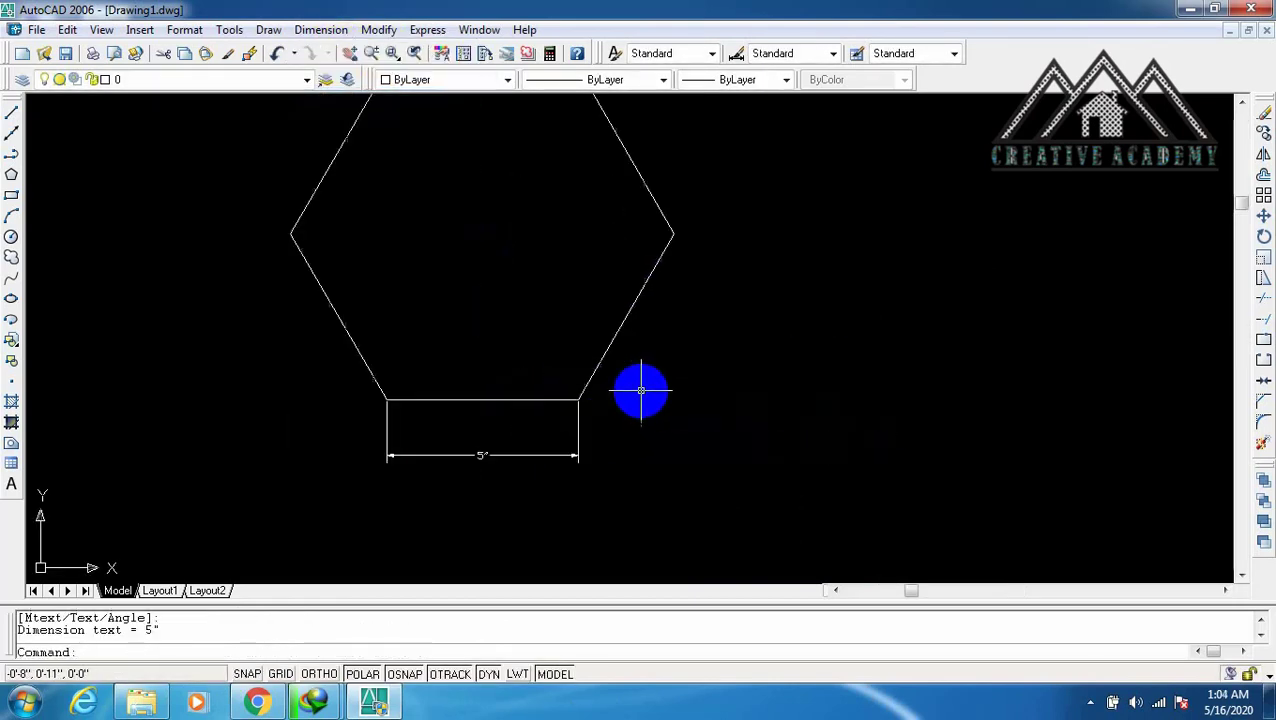
pyautogui.press('Return')
pyautogui.click(582, 399)
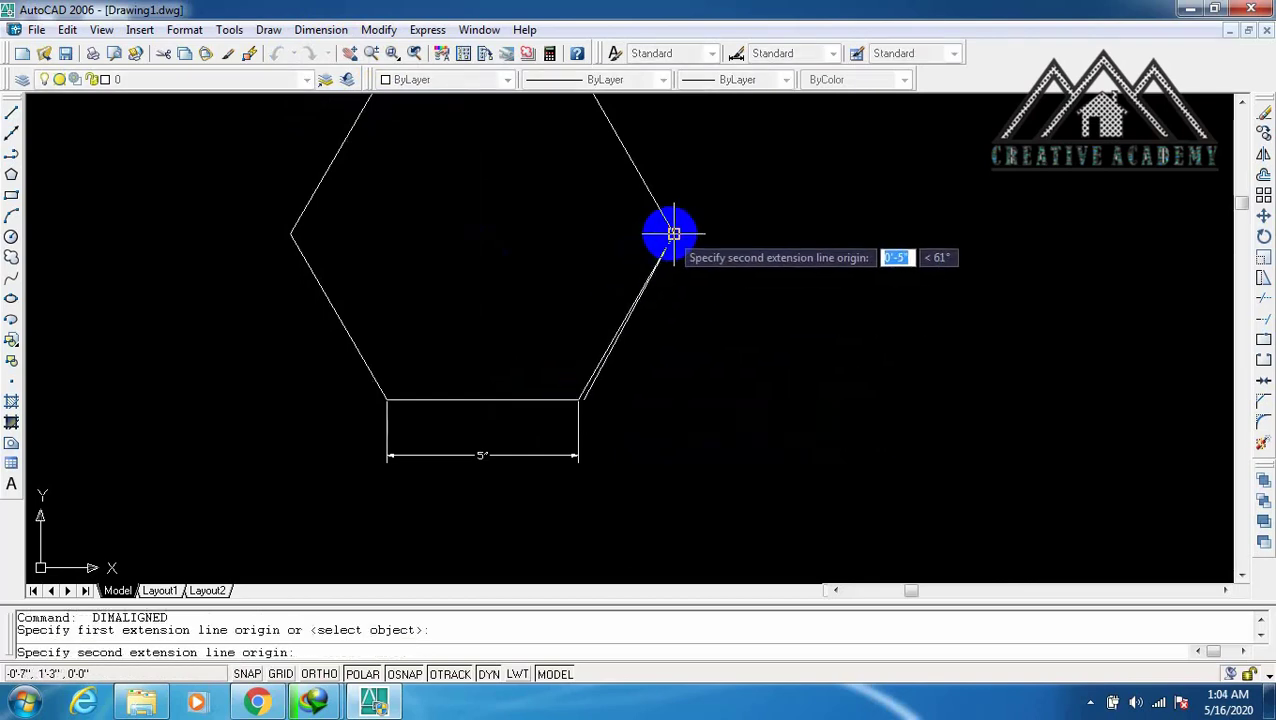
pyautogui.click(674, 234)
pyautogui.click(699, 259)
pyautogui.press('Return')
pyautogui.moveTo(680, 231); pyautogui.dragTo(698, 288, button='middle')
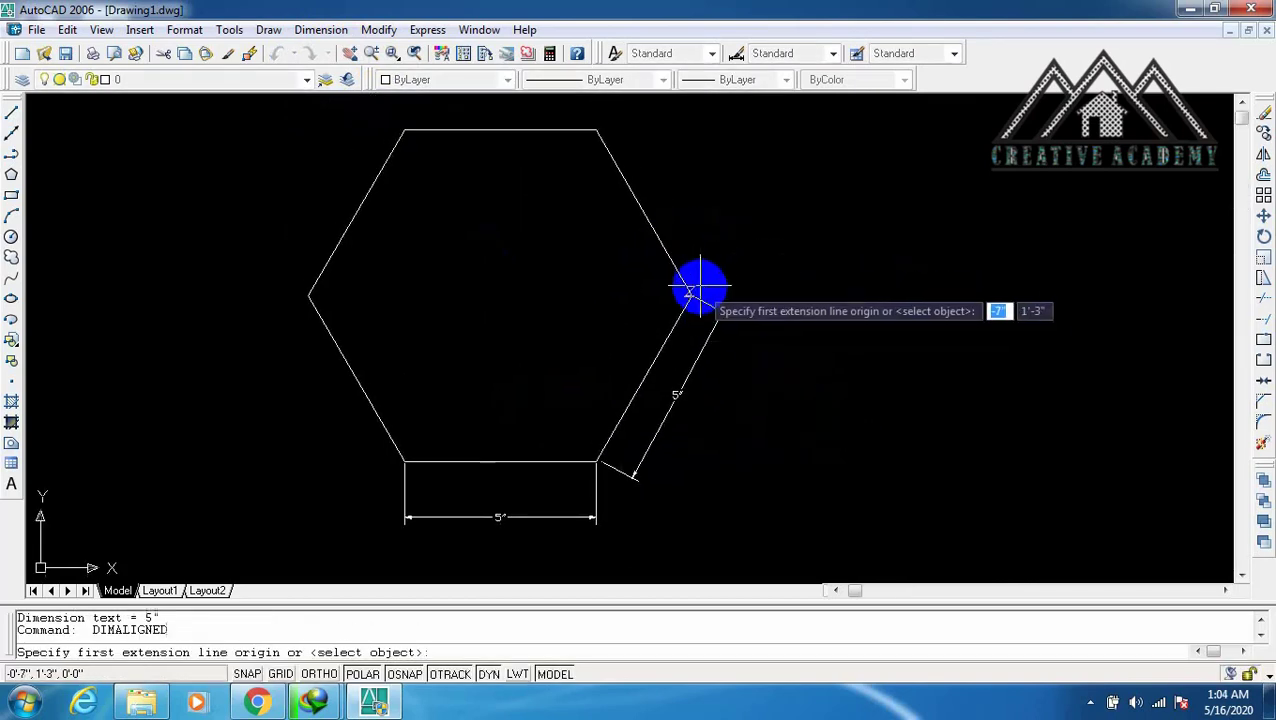
pyautogui.click(692, 296)
pyautogui.click(597, 129)
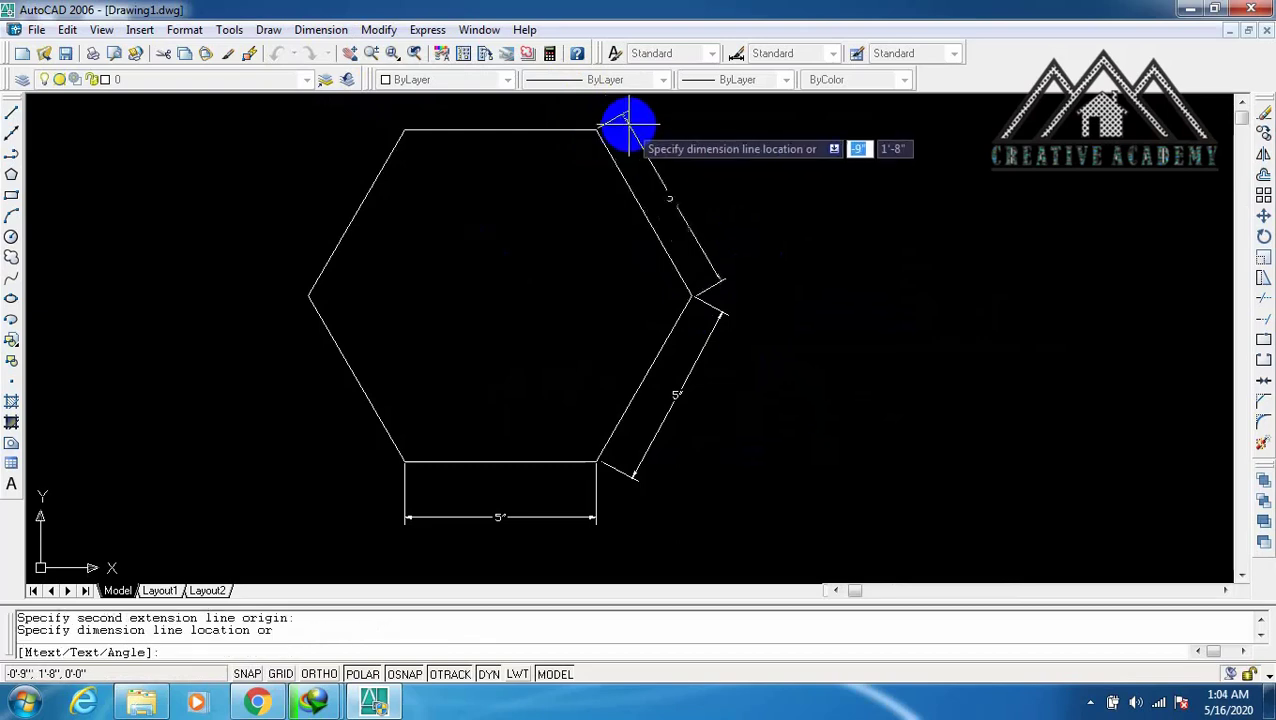
pyautogui.click(707, 250)
pyautogui.scroll(2, 690, 262)
pyautogui.click(746, 236)
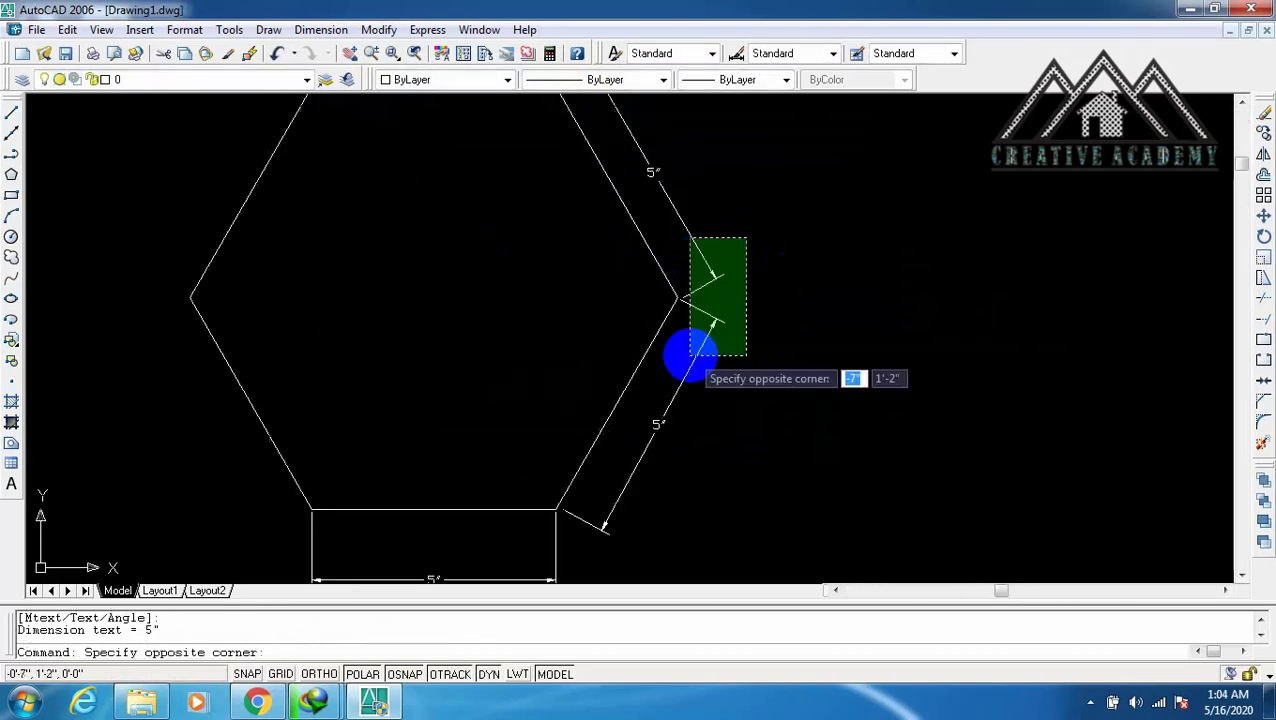
pyautogui.click(692, 318)
pyautogui.press('Return')
pyautogui.scroll(-2, 729, 313)
pyautogui.press('Escape')
pyautogui.scroll(2, 743, 276)
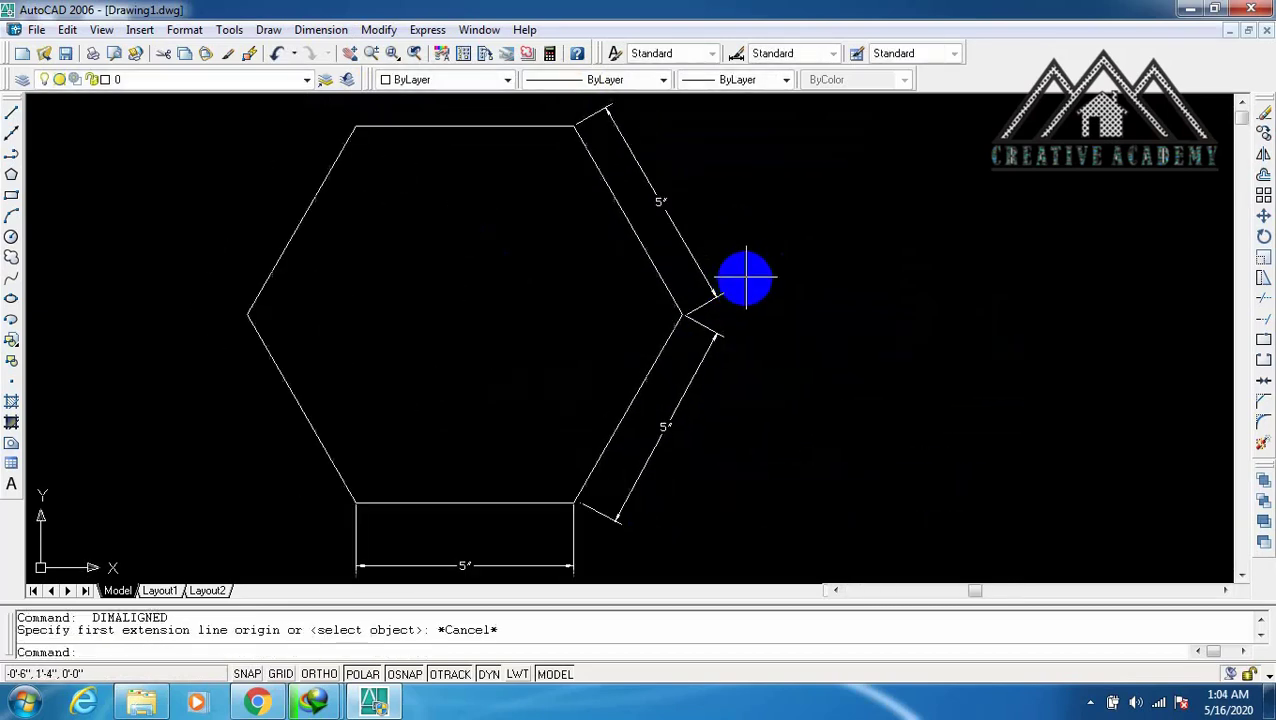
pyautogui.click(743, 276)
pyautogui.scroll(-2, 706, 339)
pyautogui.click(742, 335)
pyautogui.press('Delete')
# Erase the bottom 5" dimension and draw vertical and horizontal centre lines across the hexagon.
pyautogui.click(649, 461)
pyautogui.press('Delete')
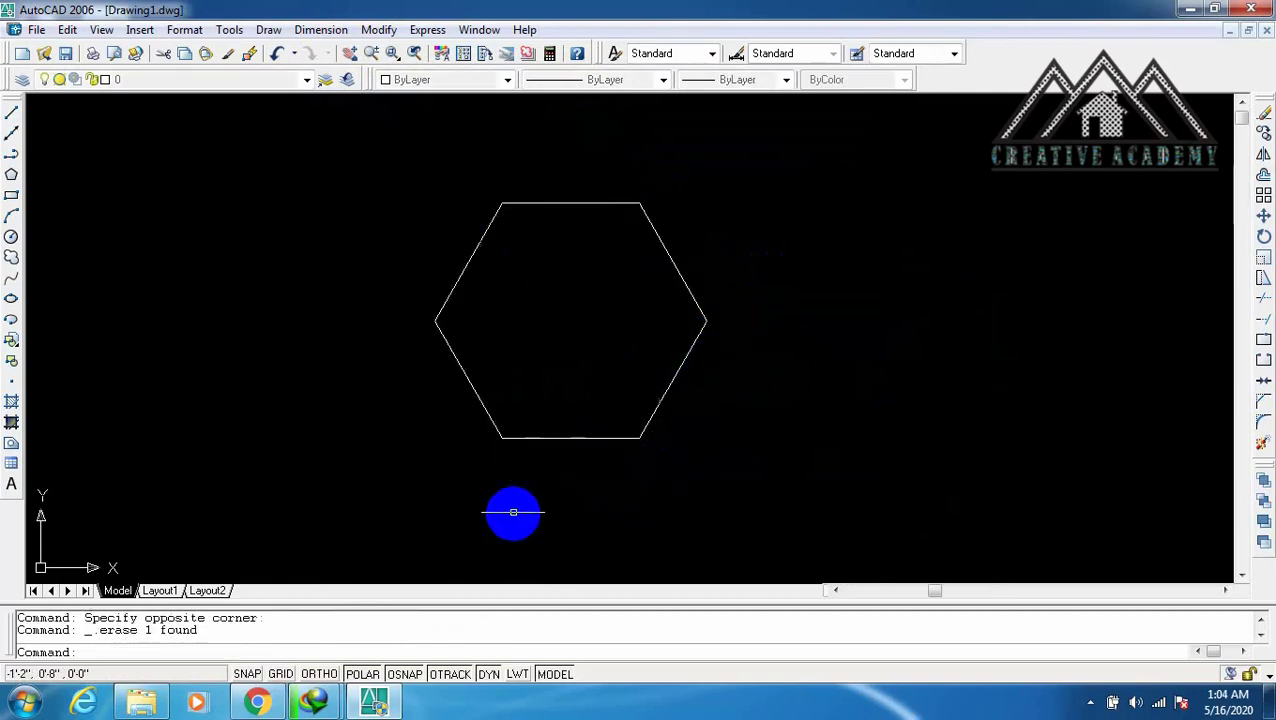
pyautogui.write('L')
pyautogui.press('Return')
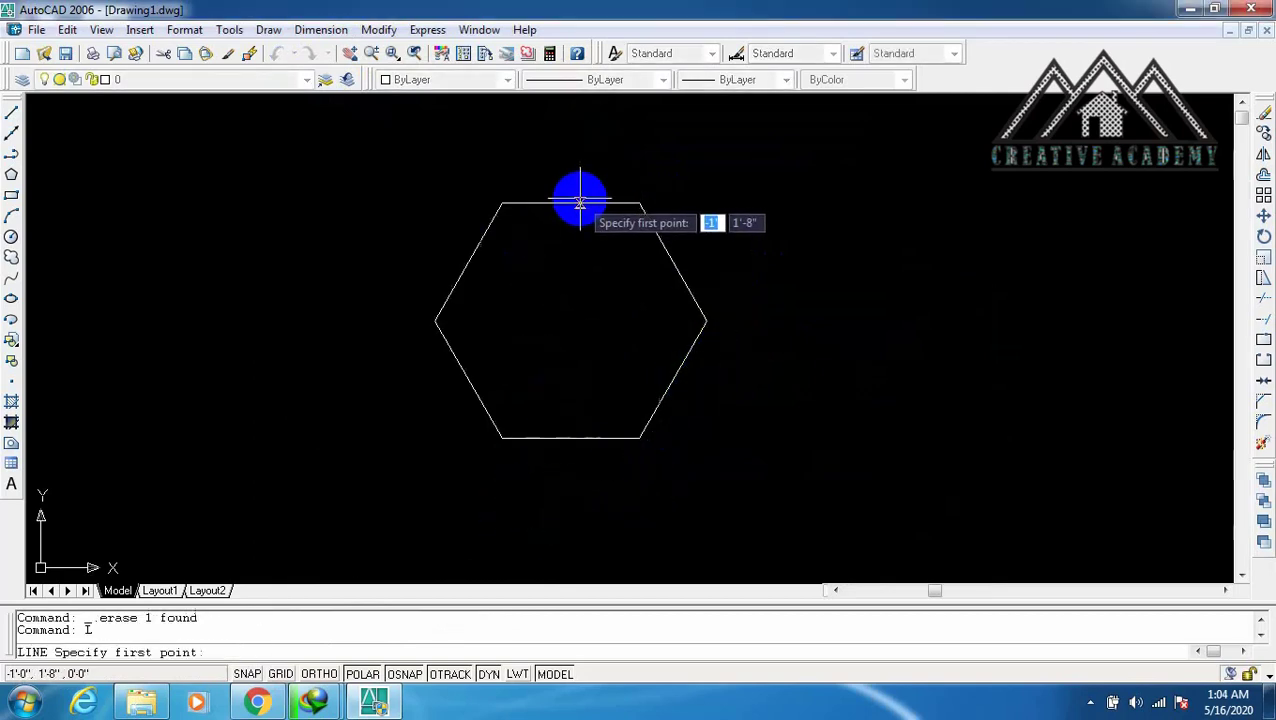
pyautogui.click(571, 203)
pyautogui.click(570, 440)
pyautogui.press('Return')
pyautogui.press('Return')
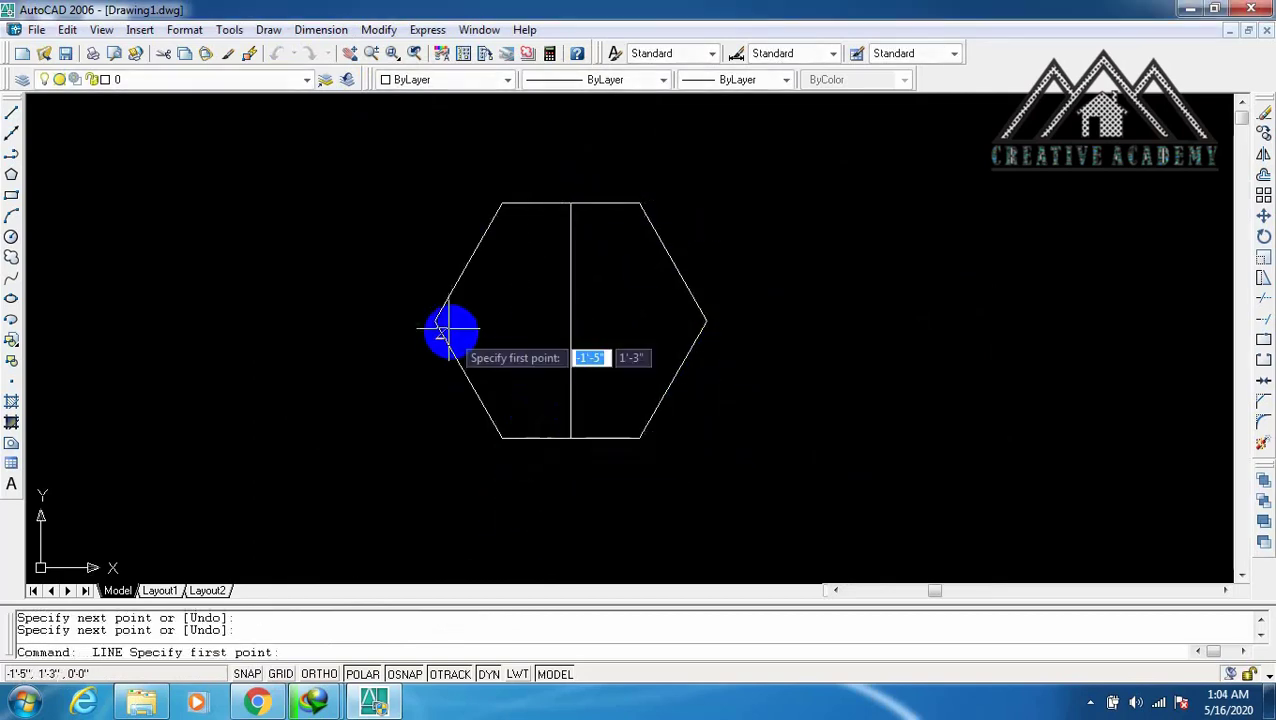
pyautogui.click(435, 322)
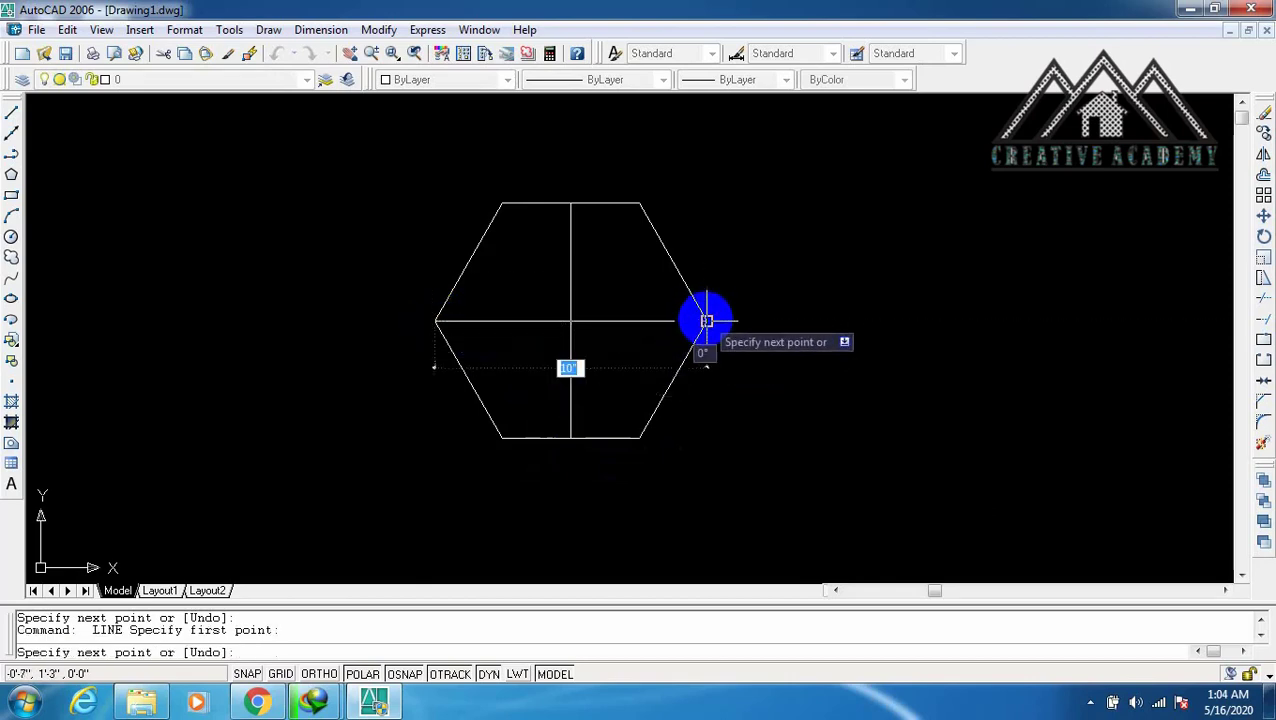
pyautogui.click(706, 322)
pyautogui.press('Escape')
# Draw a circle centred where the centre lines cross, reaching the left corner.
pyautogui.write('C')
pyautogui.press('Return')
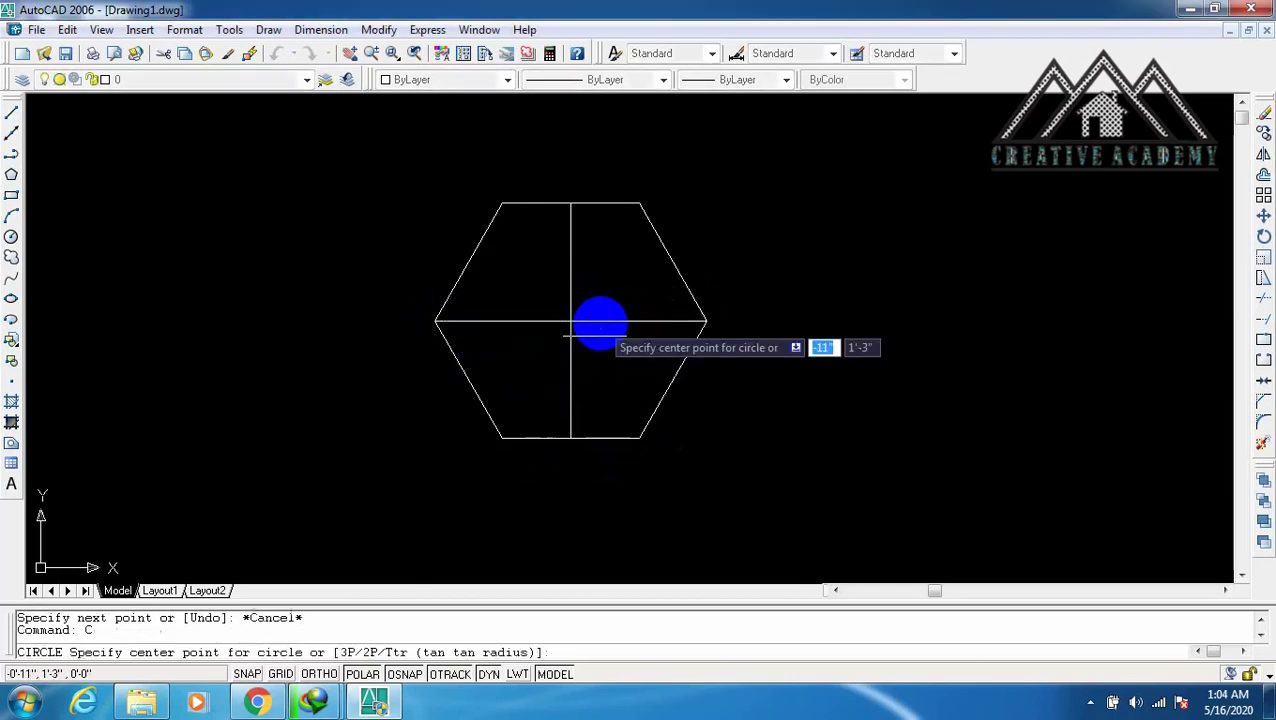
pyautogui.click(571, 322)
pyautogui.click(435, 322)
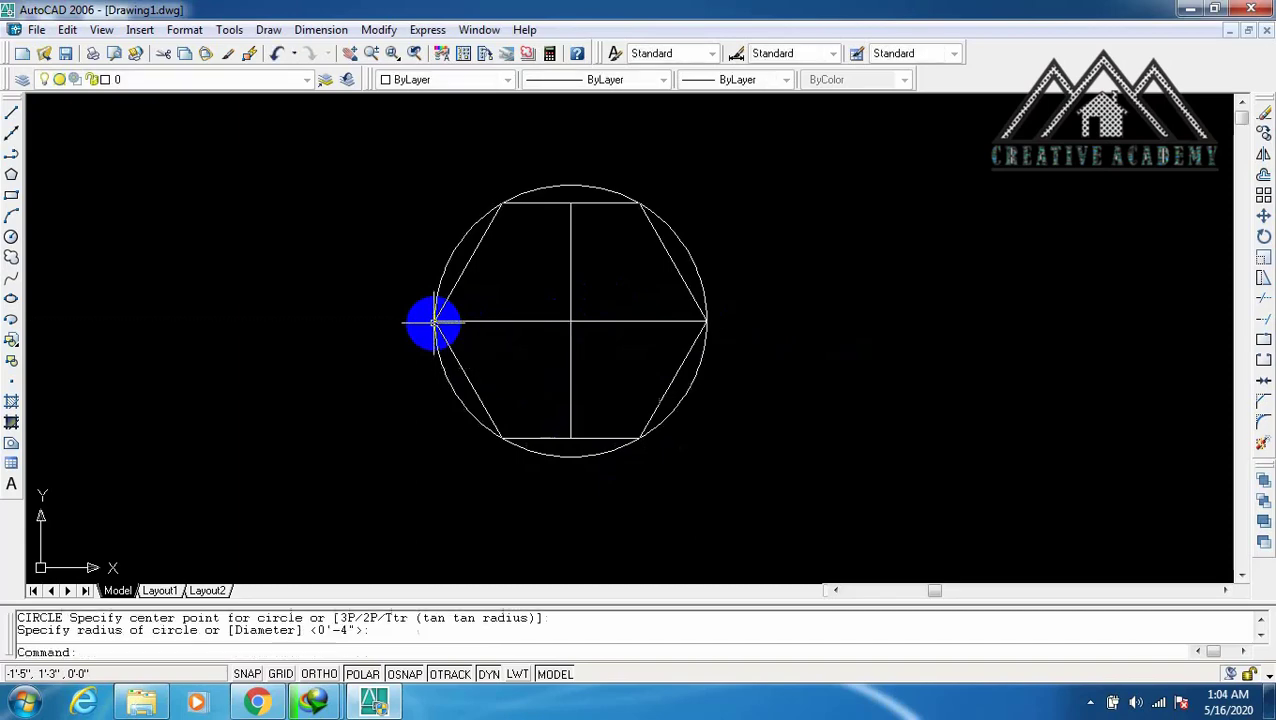
pyautogui.press('Escape')
# Add an R5" radius dimension to the outer circle, then erase it.
pyautogui.click(312, 30)
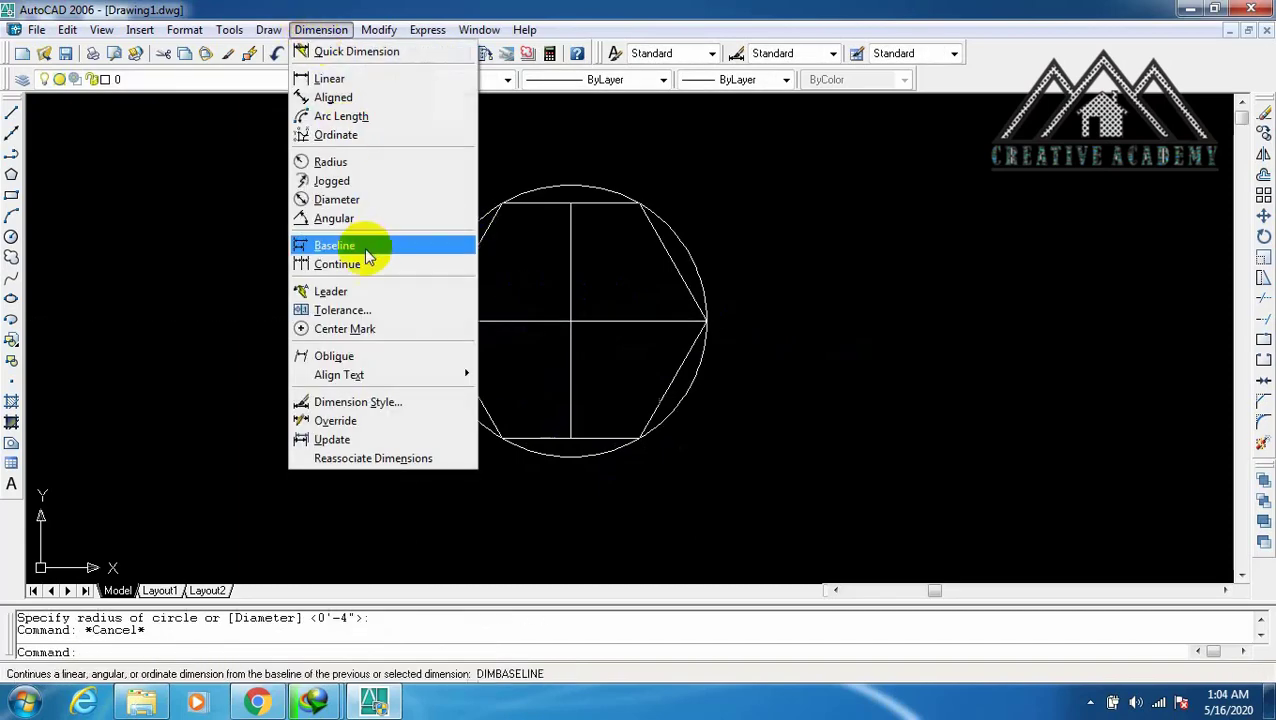
pyautogui.click(353, 165)
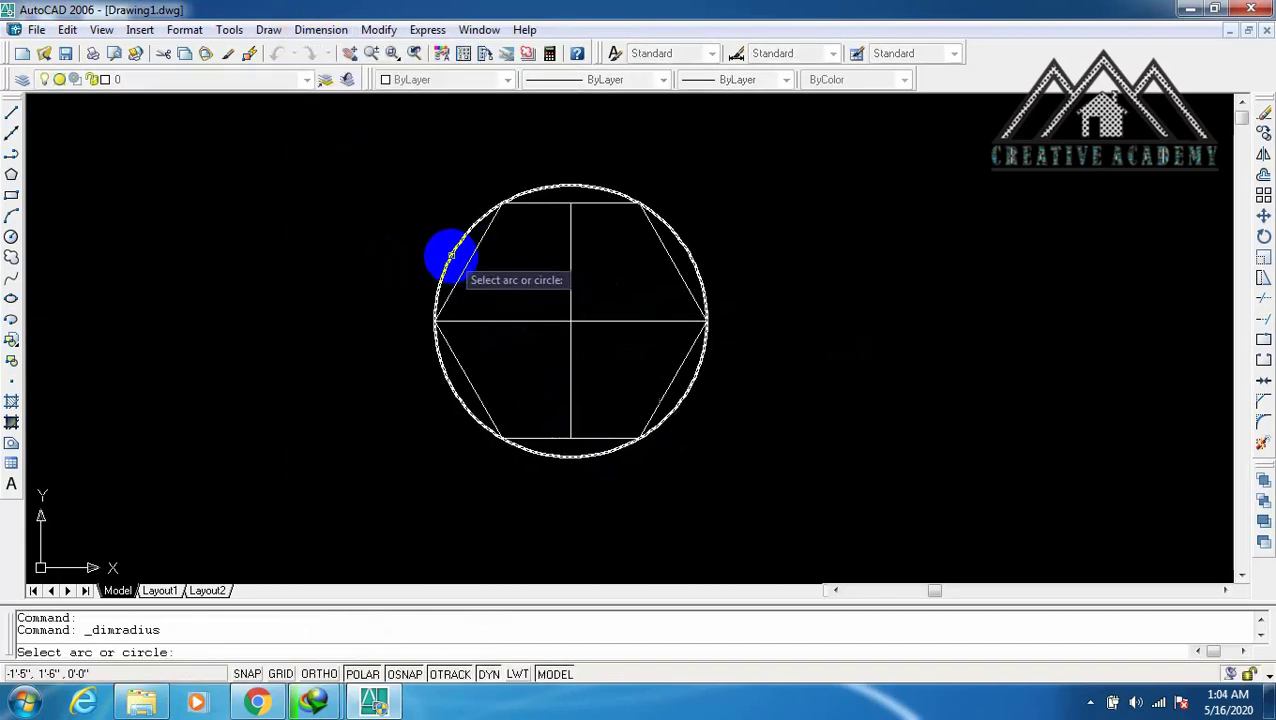
pyautogui.click(447, 250)
pyautogui.scroll(5, 417, 242)
pyautogui.scroll(-4, 417, 242)
pyautogui.click(384, 276)
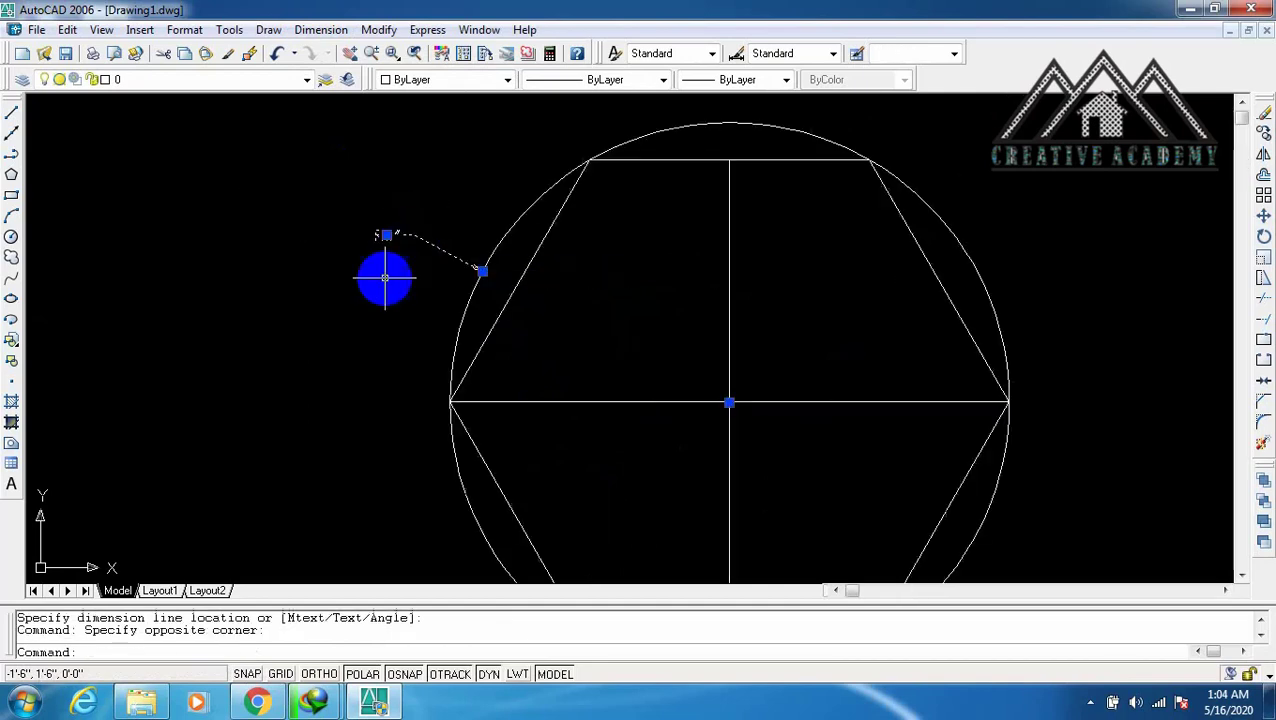
pyautogui.click(550, 270)
pyautogui.press('Delete')
# Erase the outer circle and draw an inner circle touching the hexagon's top edge.
pyautogui.click(505, 218)
pyautogui.click(491, 234)
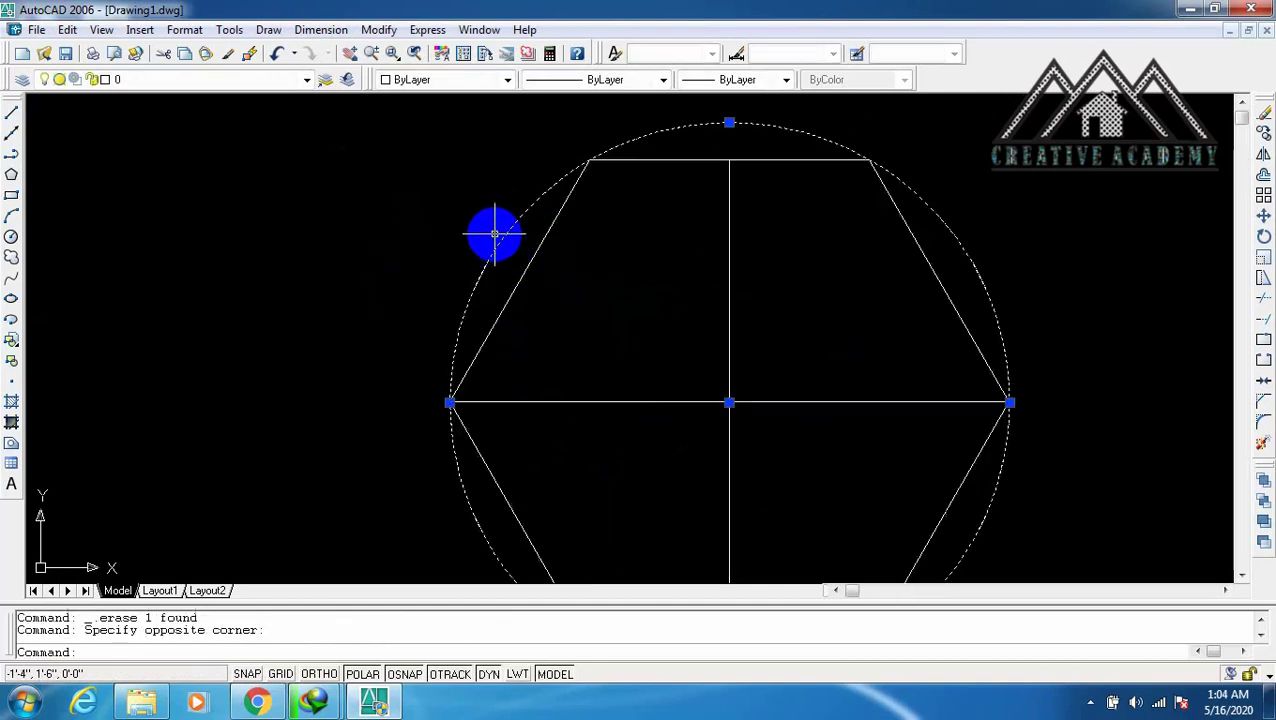
pyautogui.press('Delete')
pyautogui.write('c')
pyautogui.press('Return')
pyautogui.click(729, 401)
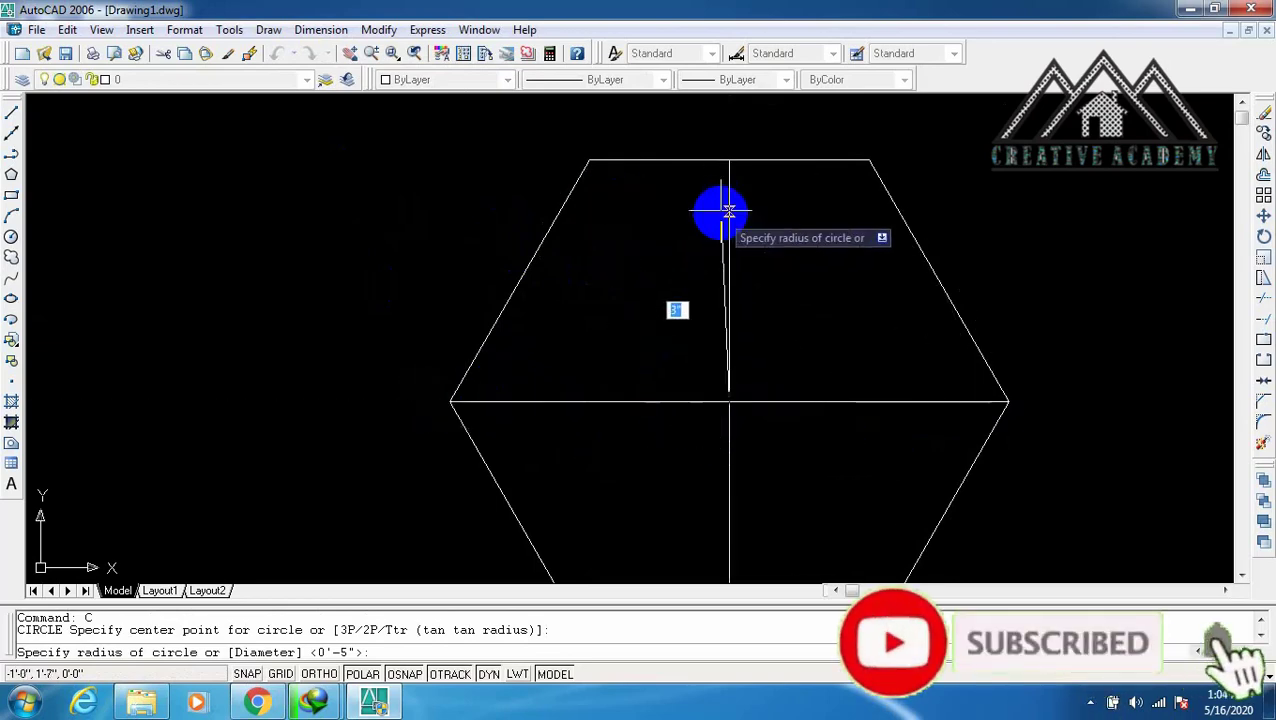
pyautogui.click(729, 160)
# Add an R4" radius dimension to the inner circle, then erase it.
pyautogui.click(321, 29)
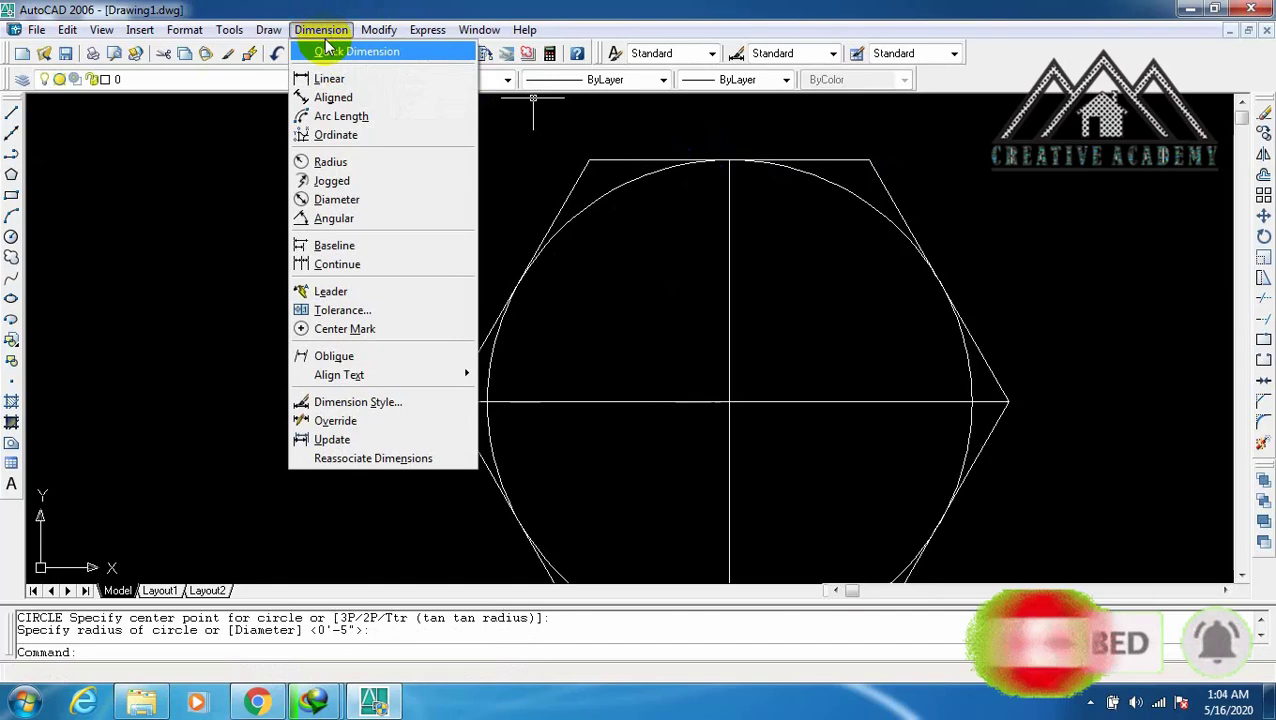
pyautogui.click(336, 160)
pyautogui.click(593, 197)
pyautogui.click(498, 204)
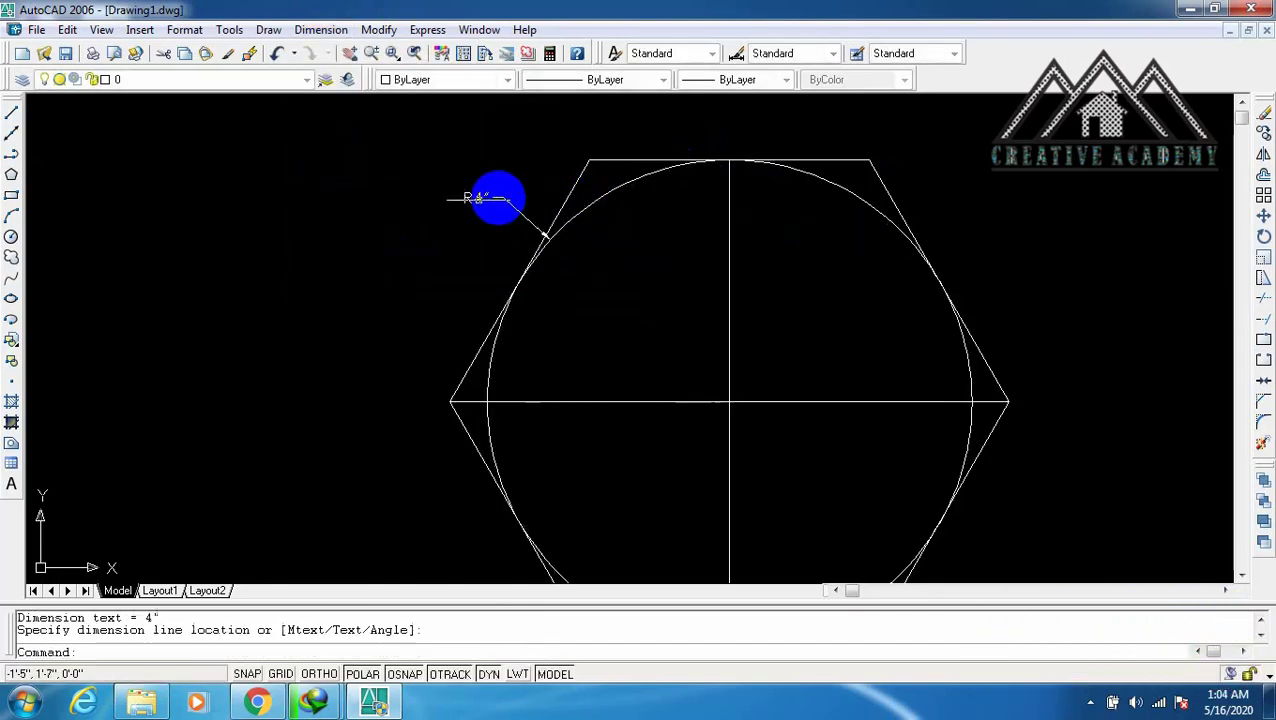
pyautogui.scroll(5, 470, 200)
pyautogui.scroll(-5, 470, 200)
pyautogui.moveTo(604, 142); pyautogui.dragTo(420, 278)
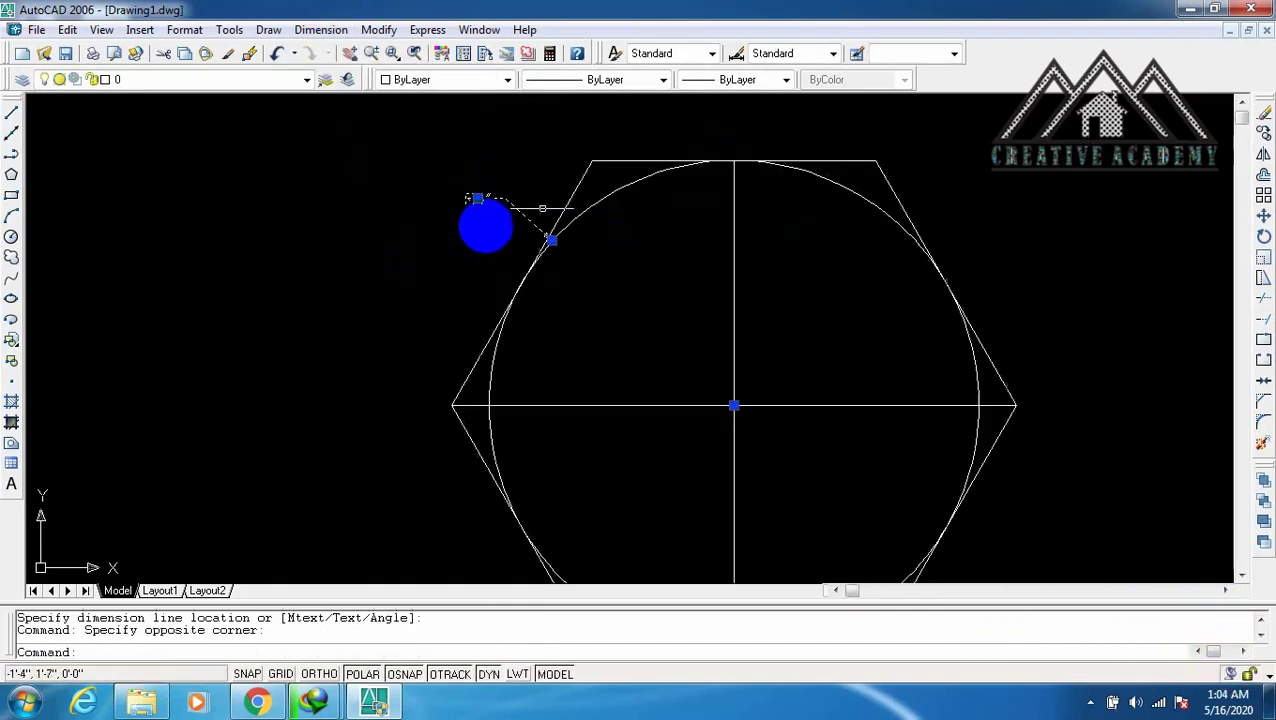
pyautogui.press('Delete')
# Window-select and erase the hexagon and inner circle, leaving only the centre lines.
pyautogui.click(628, 158)
pyautogui.click(570, 228)
pyautogui.press('Delete')
pyautogui.scroll(-3, 752, 299)
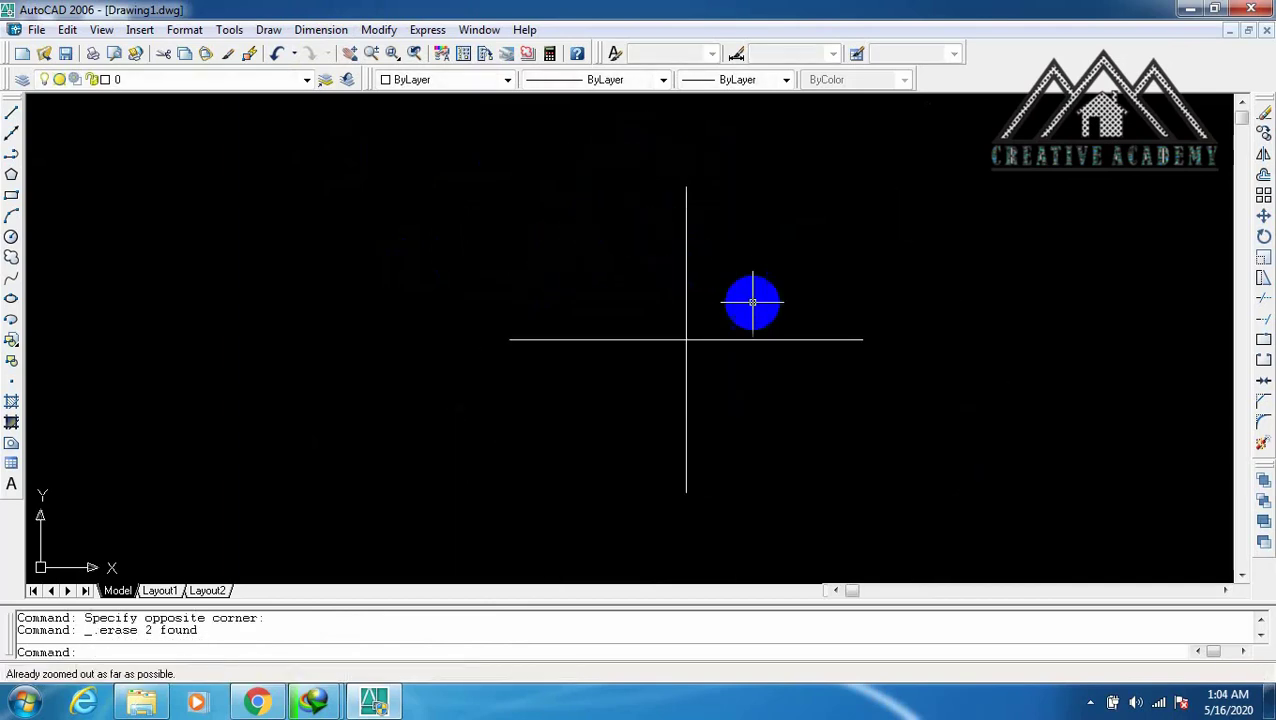